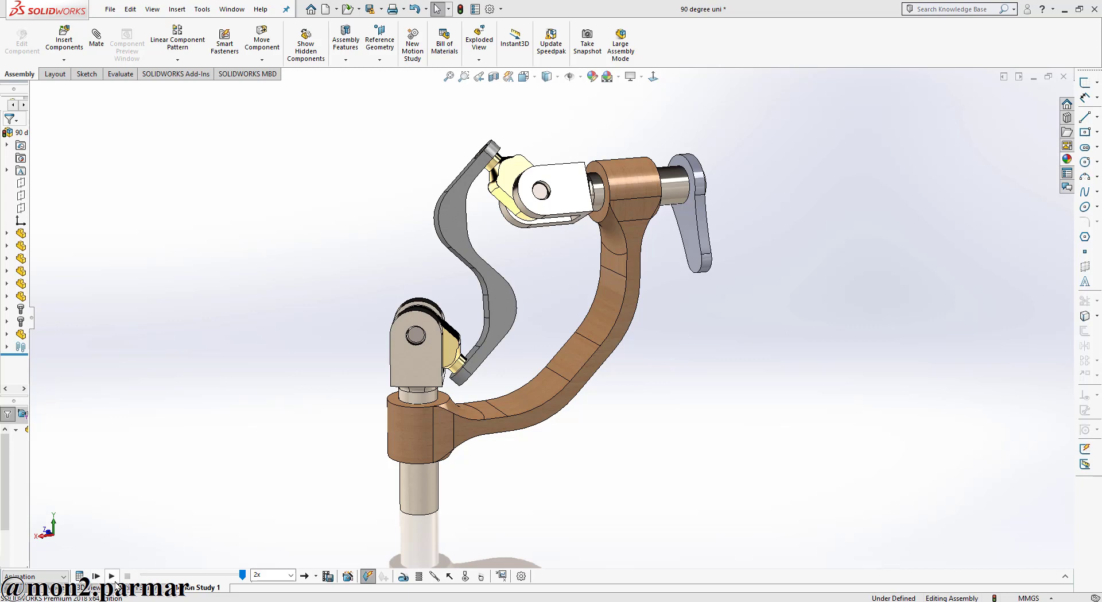
Step: Run Motion Study 1's universal joint animation, then stop it and return to the component tree
left_click(112, 576)
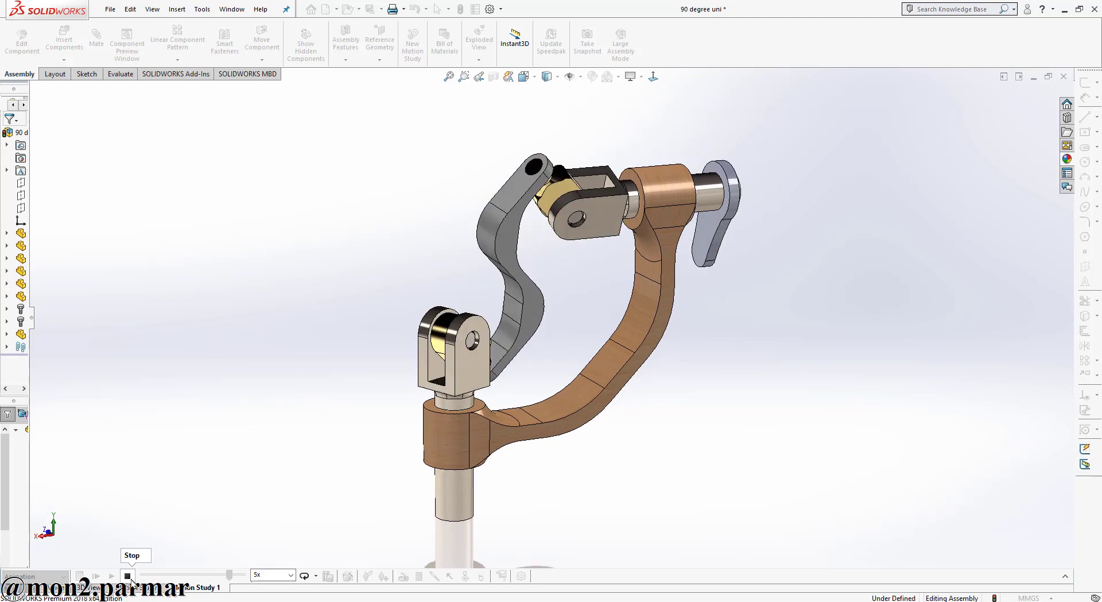
left_click(127, 576)
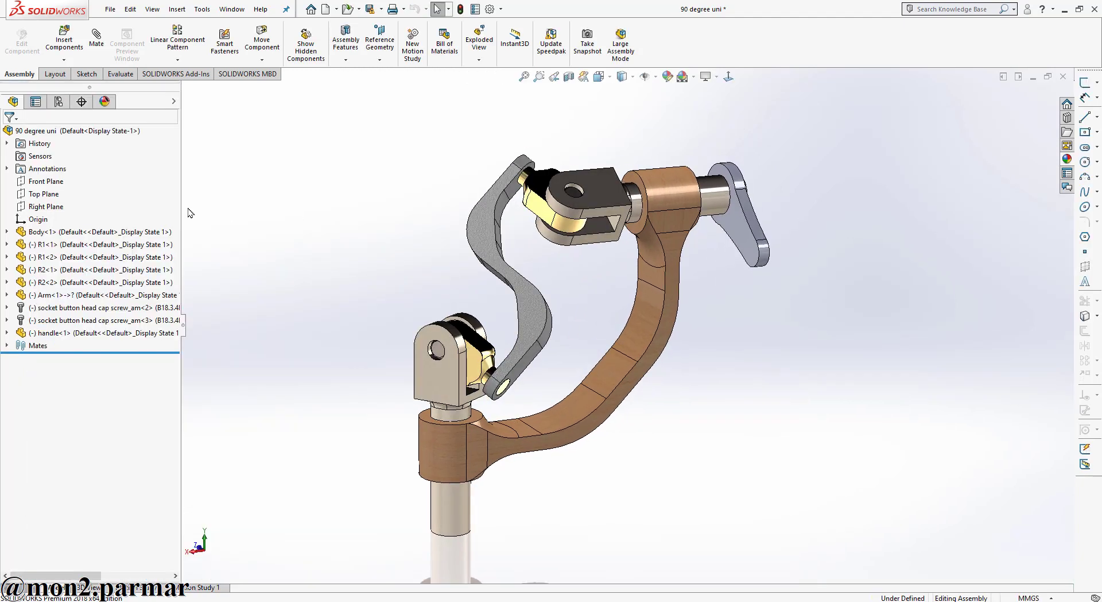
Step: Open the Body part in the Back view and roll it back to show only Boss-Extrude1
left_click(118, 231)
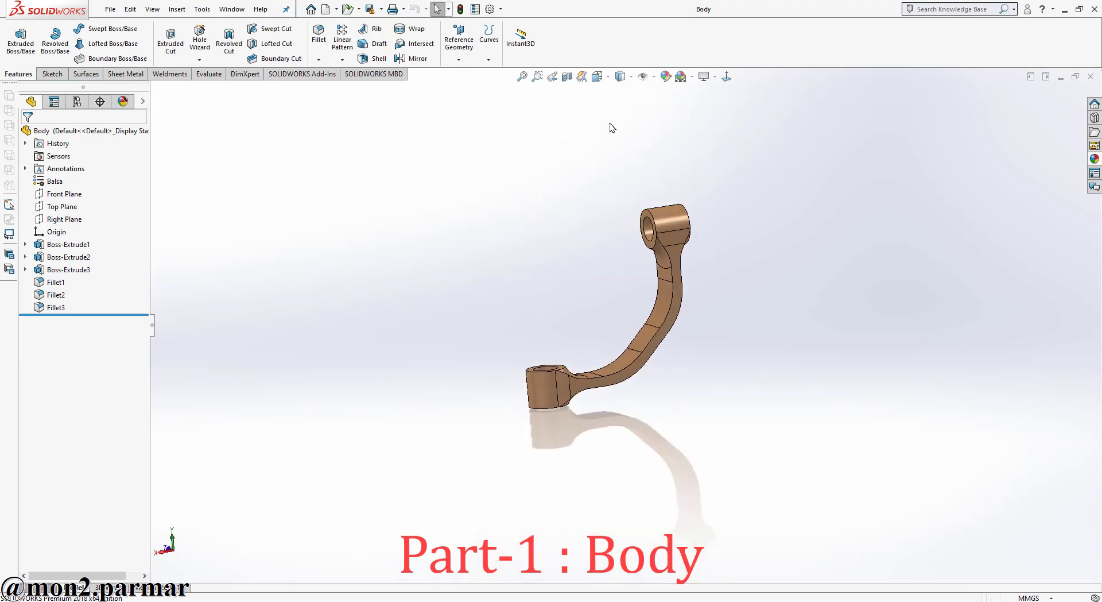
left_click(601, 79)
left_click(450, 293)
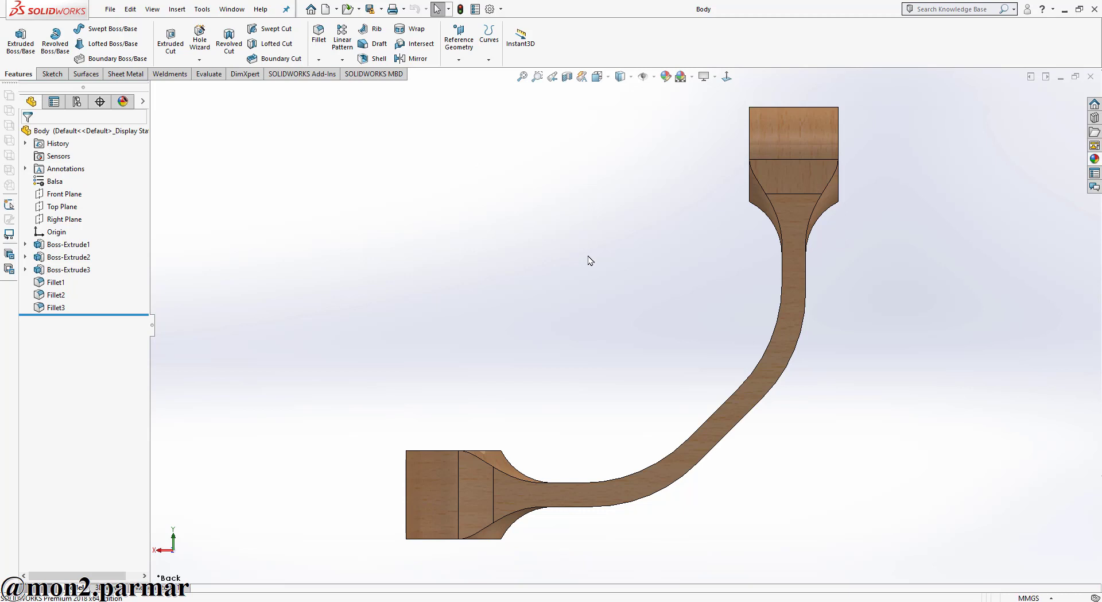
left_click(38, 246)
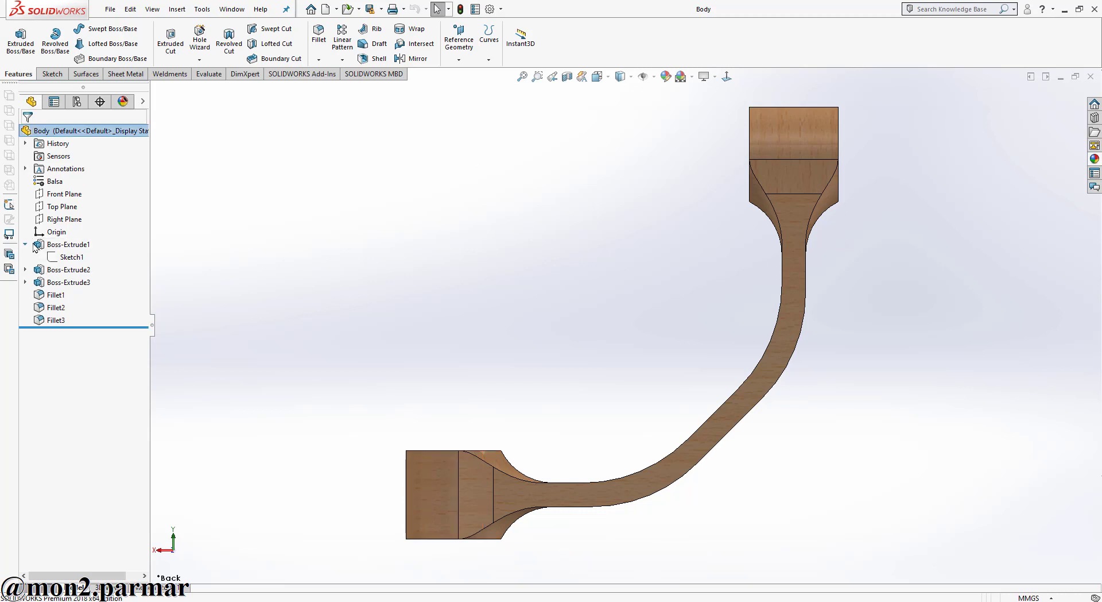
left_click_drag(116, 327, 120, 264)
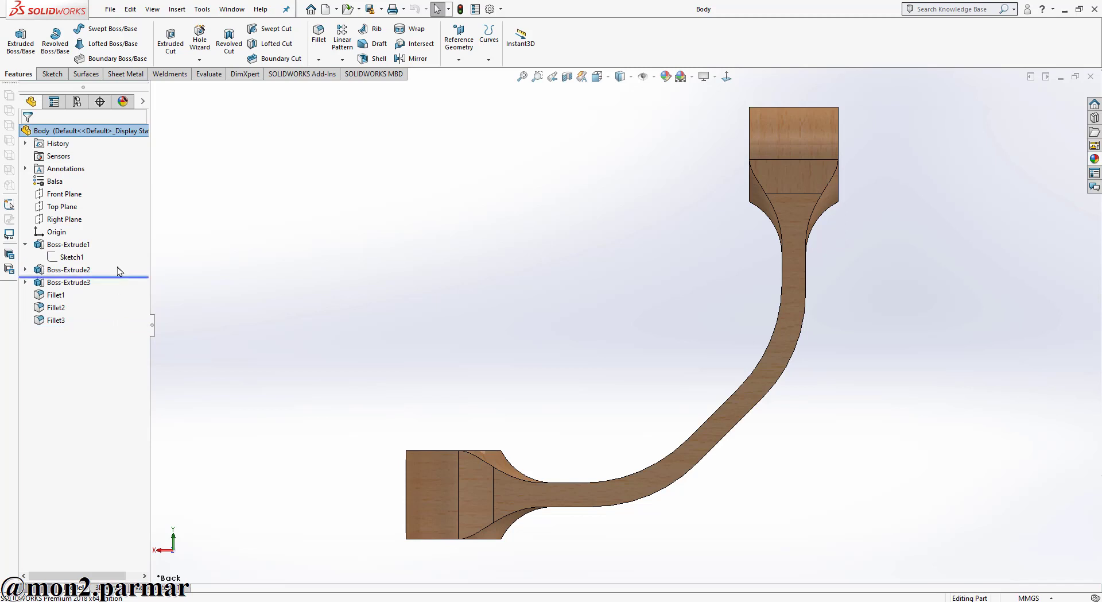
Step: Edit Sketch1 and reposition its Ø10 diameter dimension
left_click(67, 254)
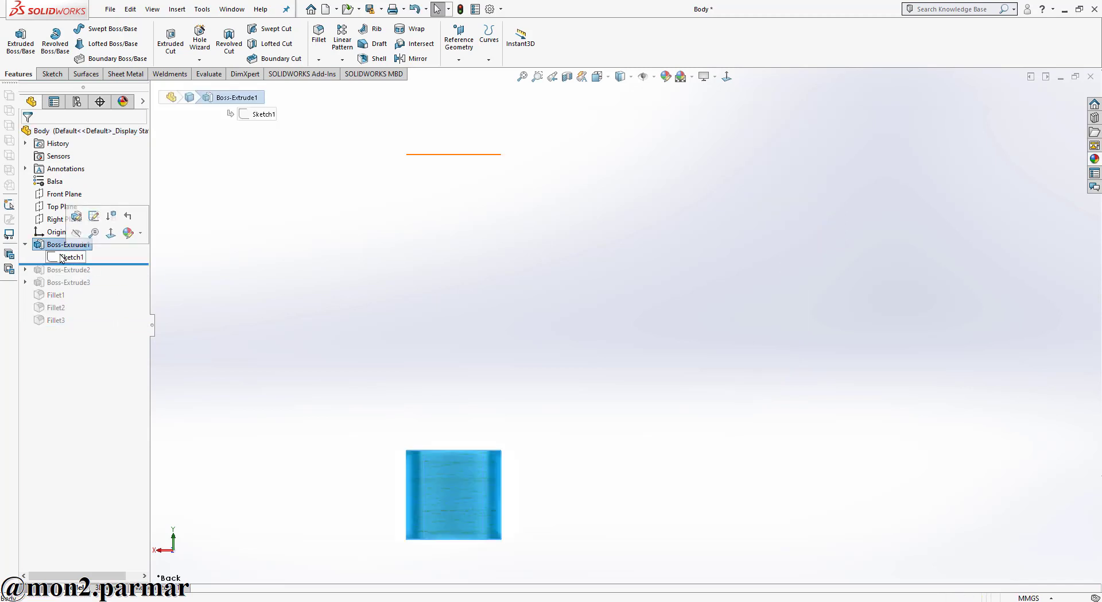
left_click(65, 218)
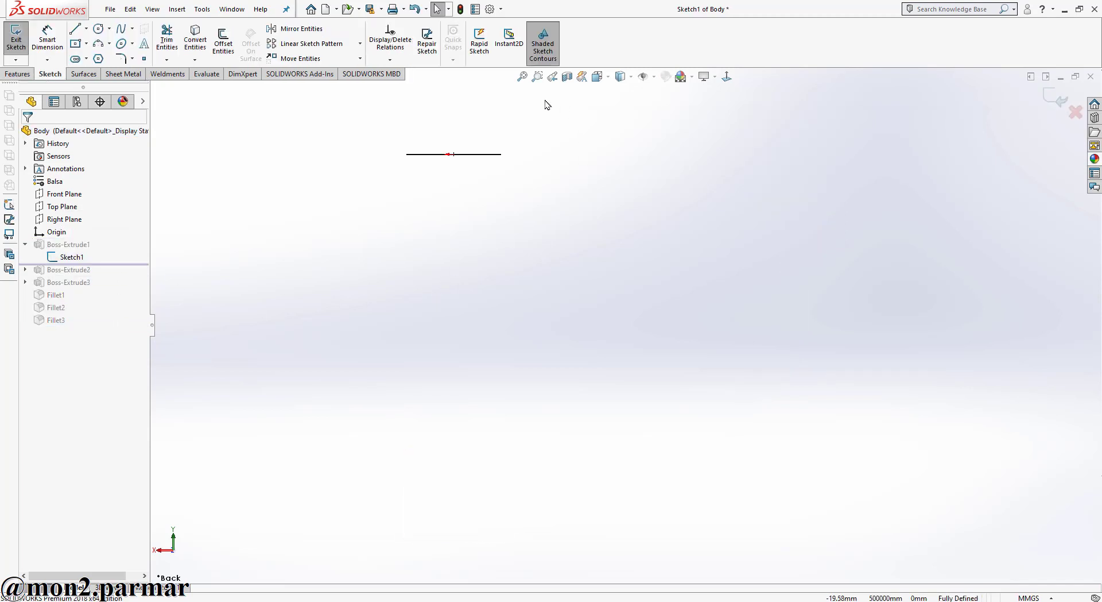
mouse_move(547, 105)
middle_mouse_down()
mouse_move(563, 383)
mouse_move(519, 238)
middle_mouse_up()
left_click(508, 233)
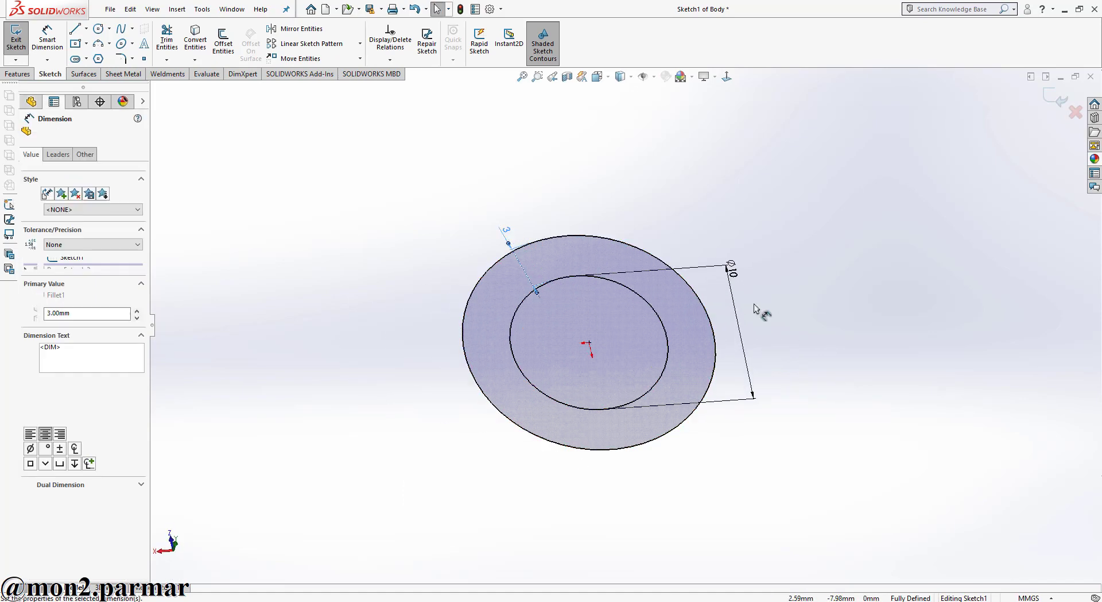
left_click_drag(733, 265, 745, 315)
left_click(784, 328)
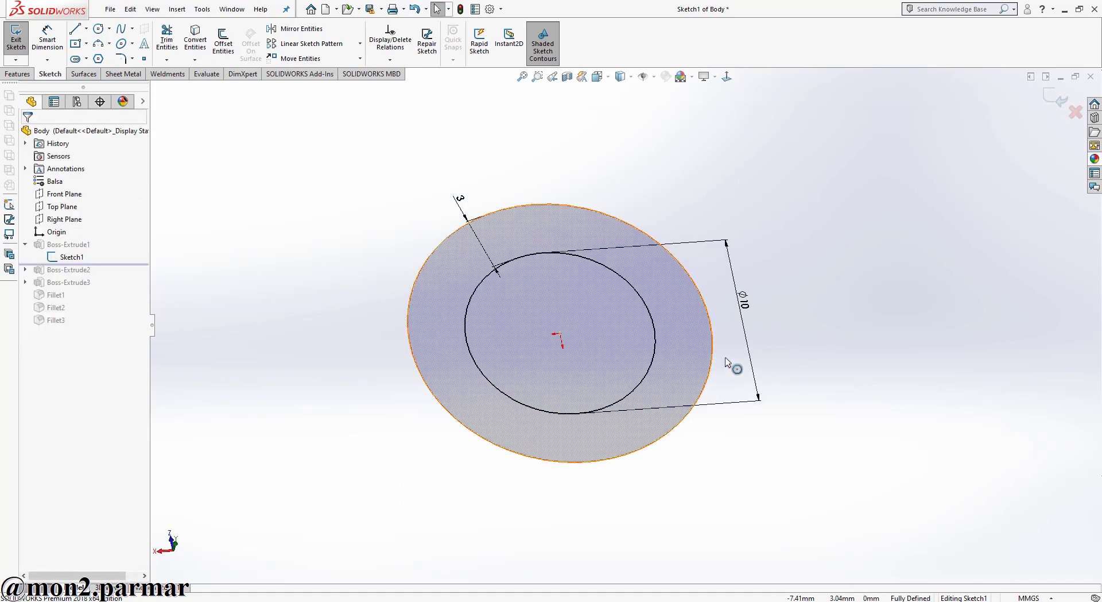
Step: Accept Boss-Extrude1's settings unchanged, then roll the Body forward through Boss-Extrude2
left_click(86, 243)
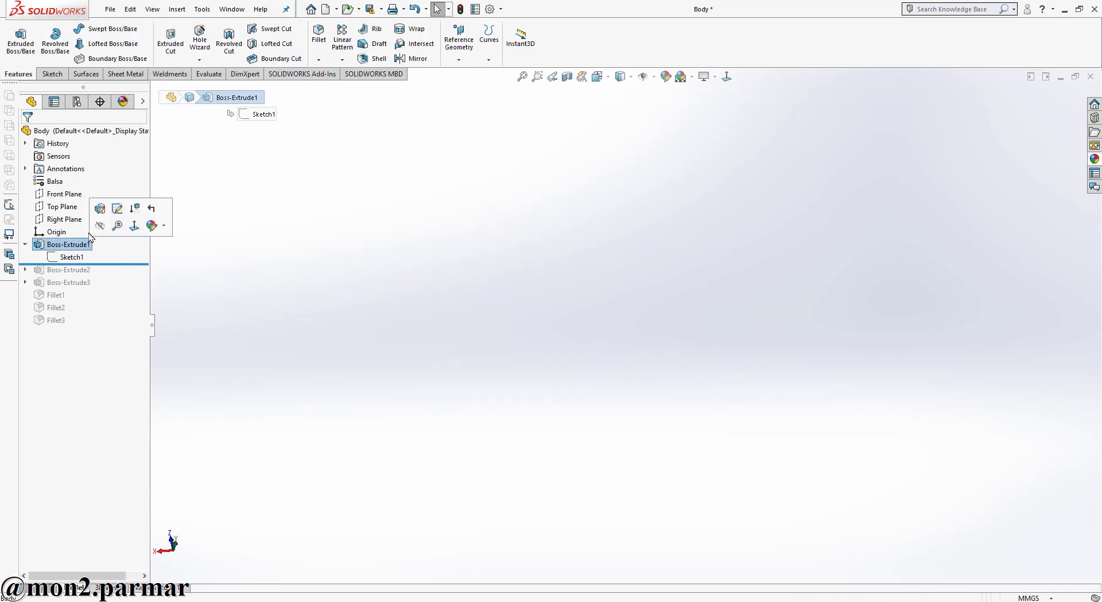
left_click(100, 208)
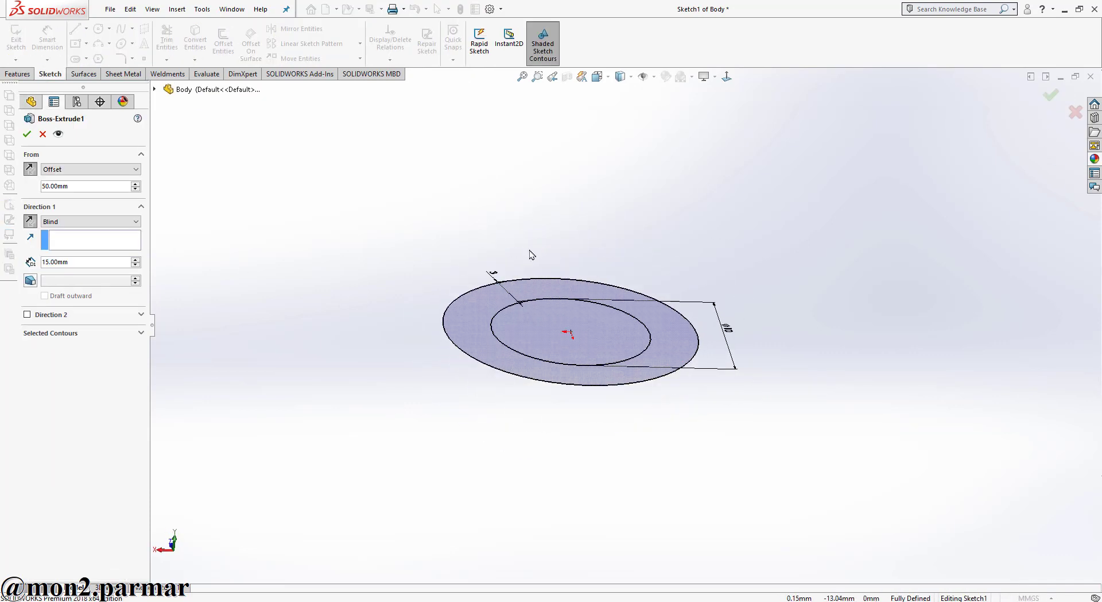
left_click(27, 135)
right_click(74, 251)
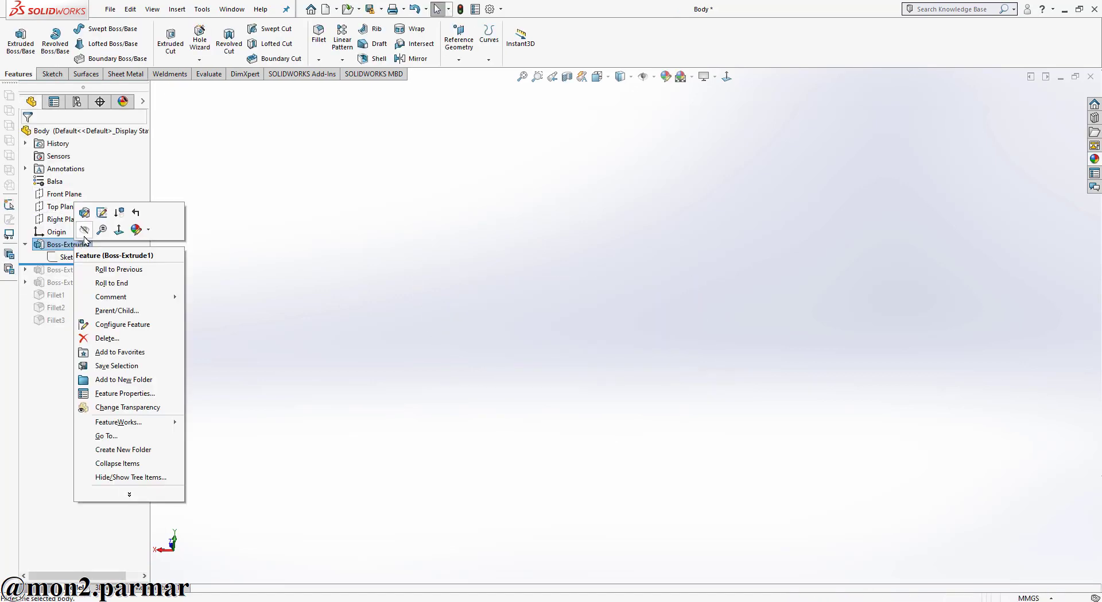
key("Escape")
right_click(80, 249)
key("Escape")
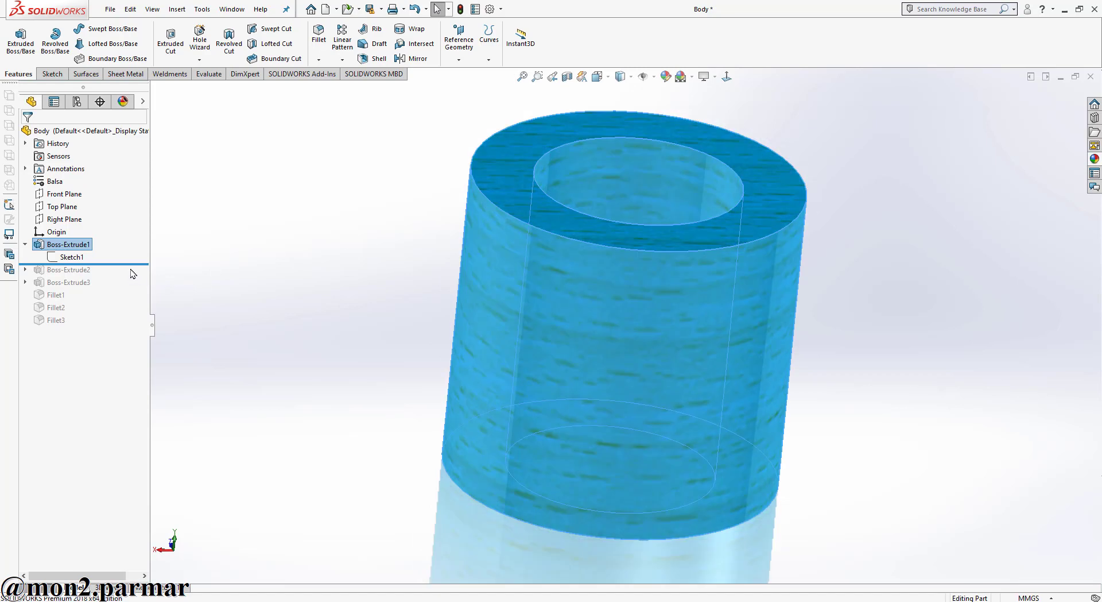
left_click_drag(134, 267, 133, 278)
Step: Edit Sketch2 to inspect its ring face-on, then exit without changes
left_click(25, 282)
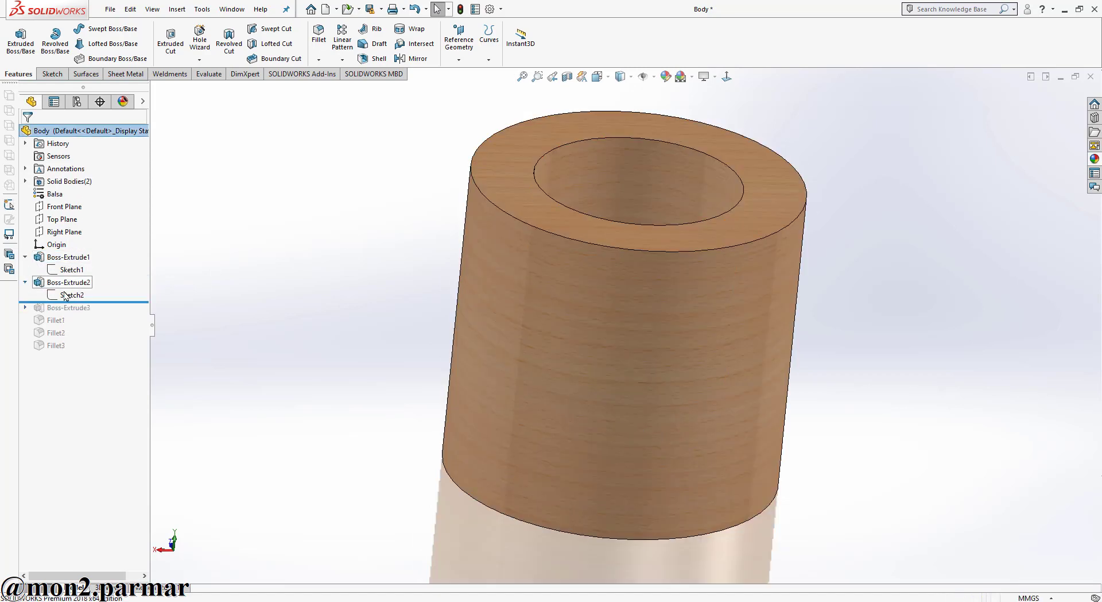
left_click(71, 294)
left_click(75, 256)
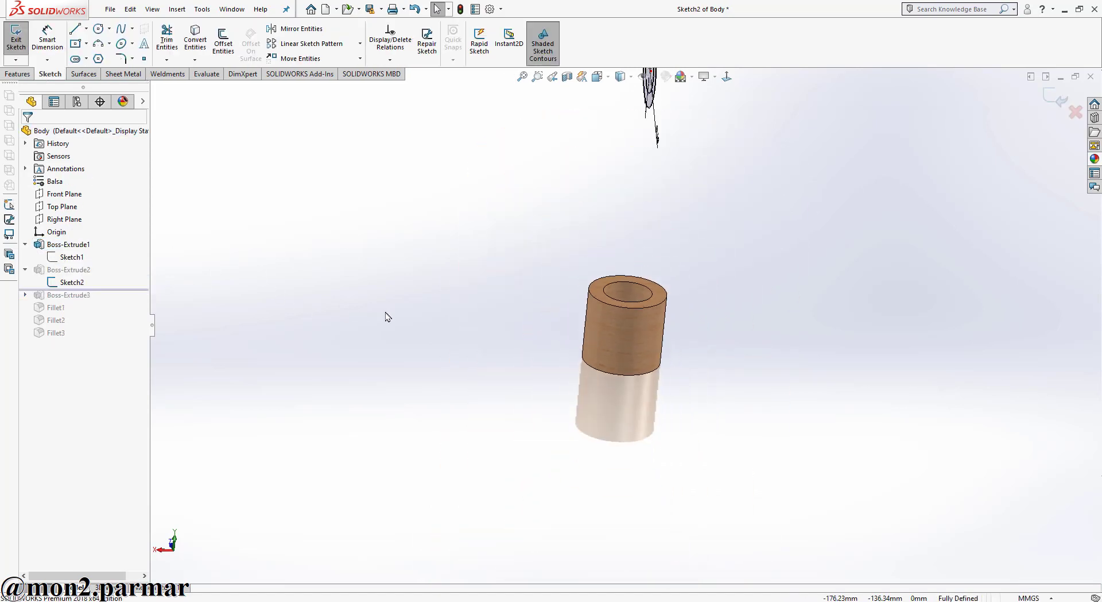
scroll(660, 310, "down", 3)
mouse_move(661, 310)
middle_mouse_down()
mouse_move(615, 298)
mouse_move(537, 335)
middle_mouse_up()
scroll(525, 358, "down", 2)
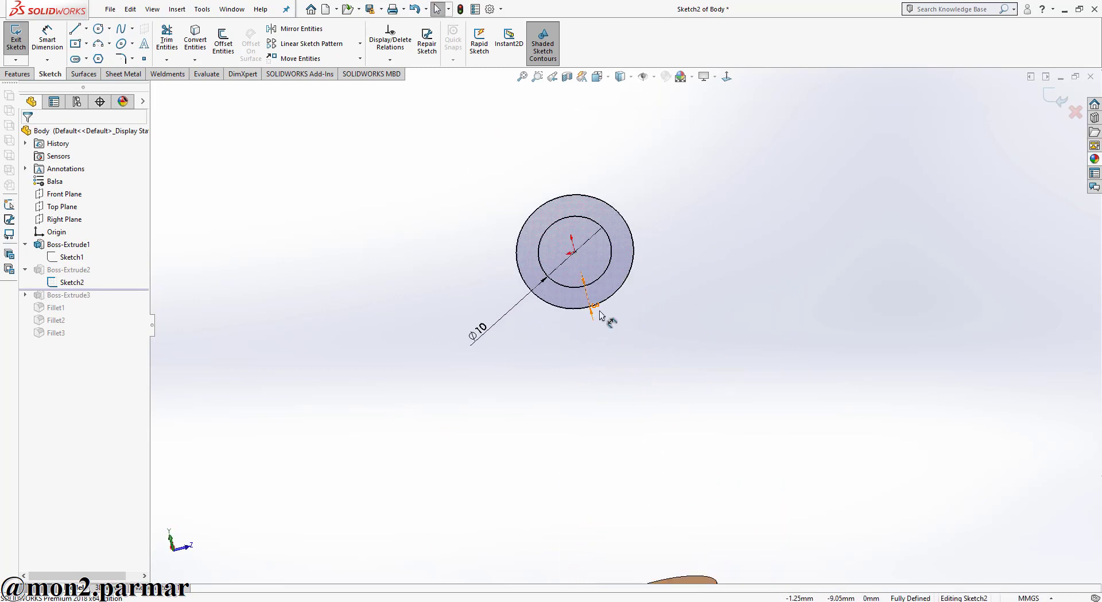
left_click(1049, 101)
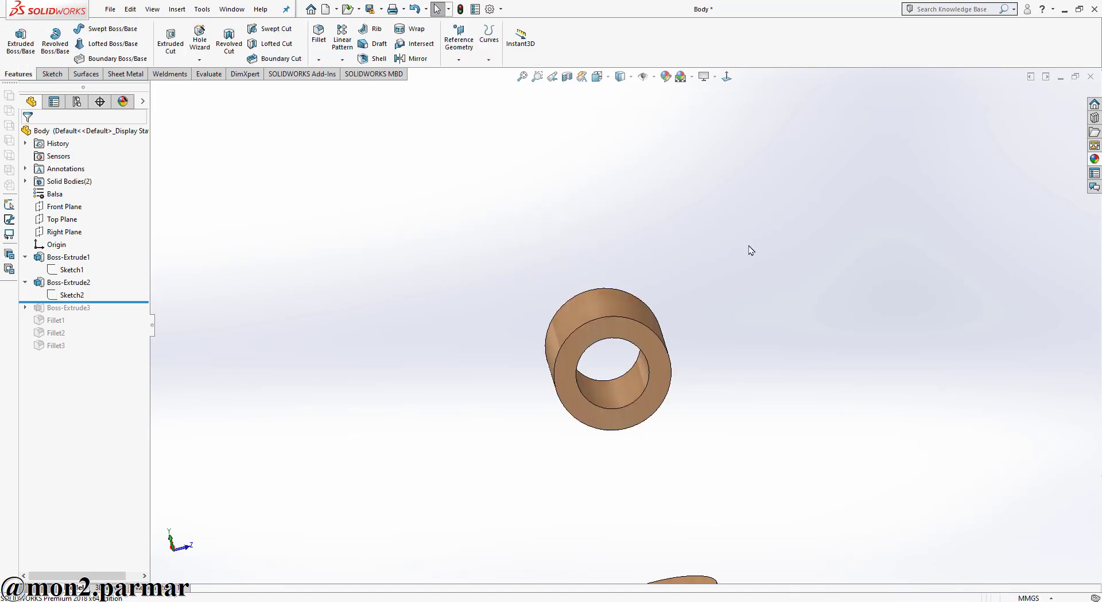
Step: Roll the Body forward through Boss-Extrude3 to add the angled connecting arm
scroll(748, 248, "up", 3)
middle_click_drag(748, 248, 626, 415)
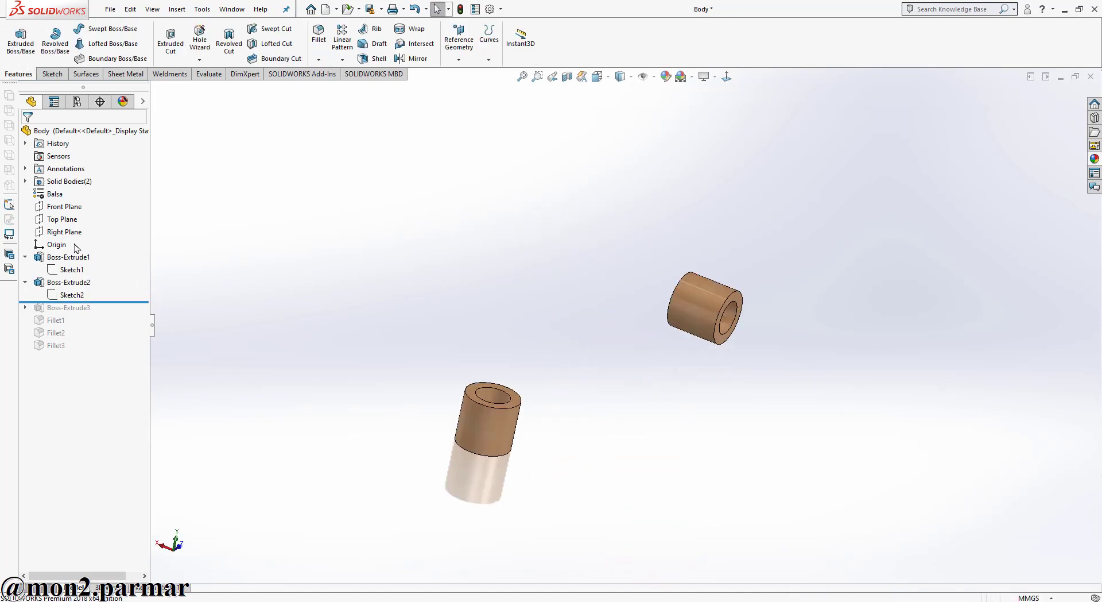
left_click_drag(93, 313, 107, 314)
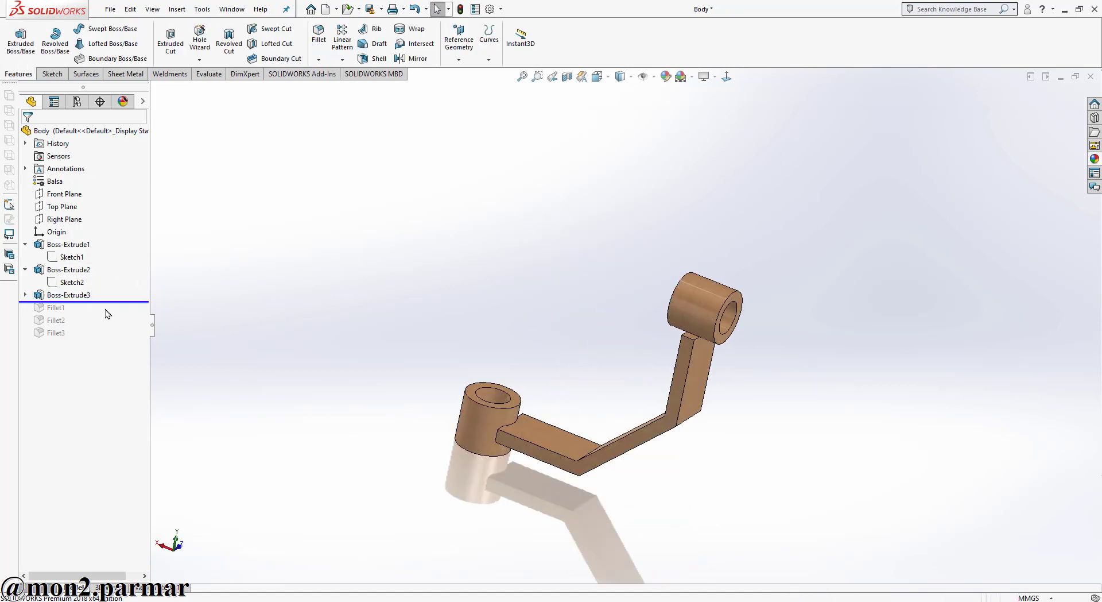
left_click(26, 294)
left_click(72, 307)
left_click(81, 268)
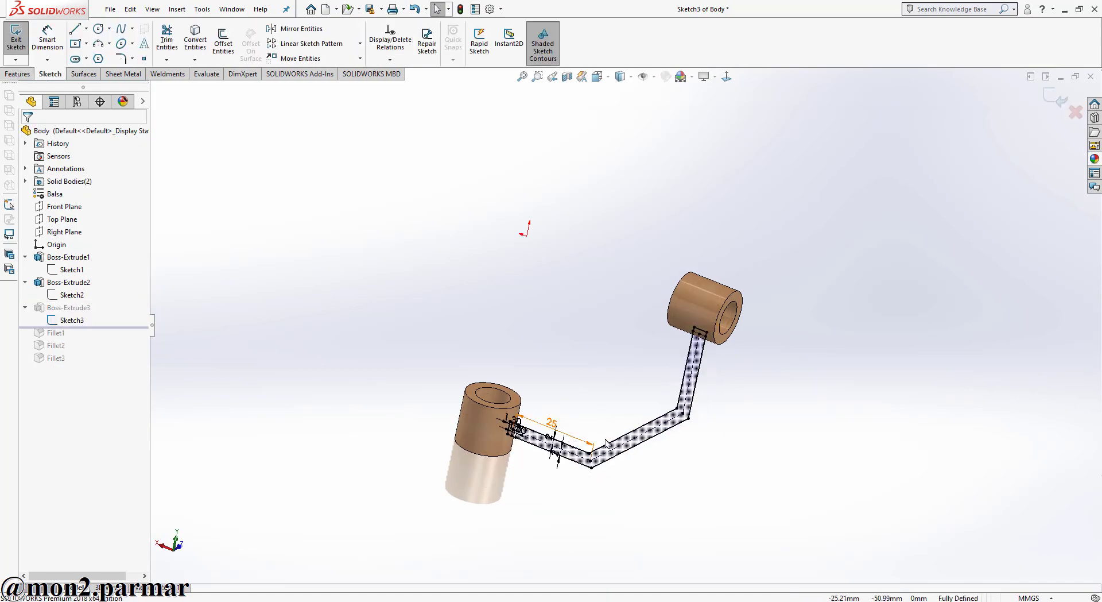
scroll(607, 443, "down", 2)
left_click(600, 78)
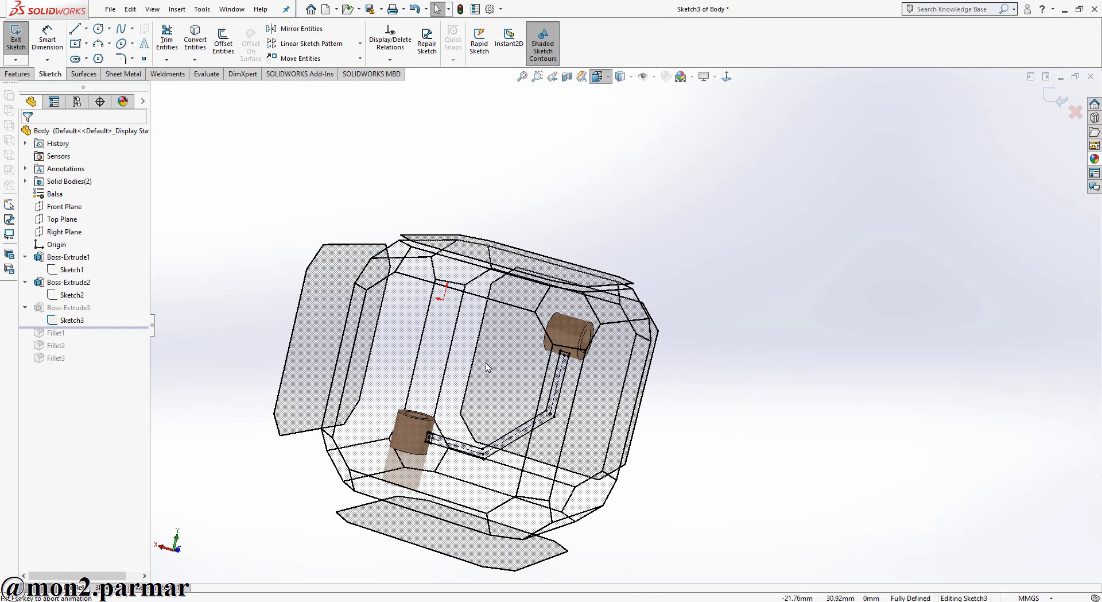
left_click(485, 364)
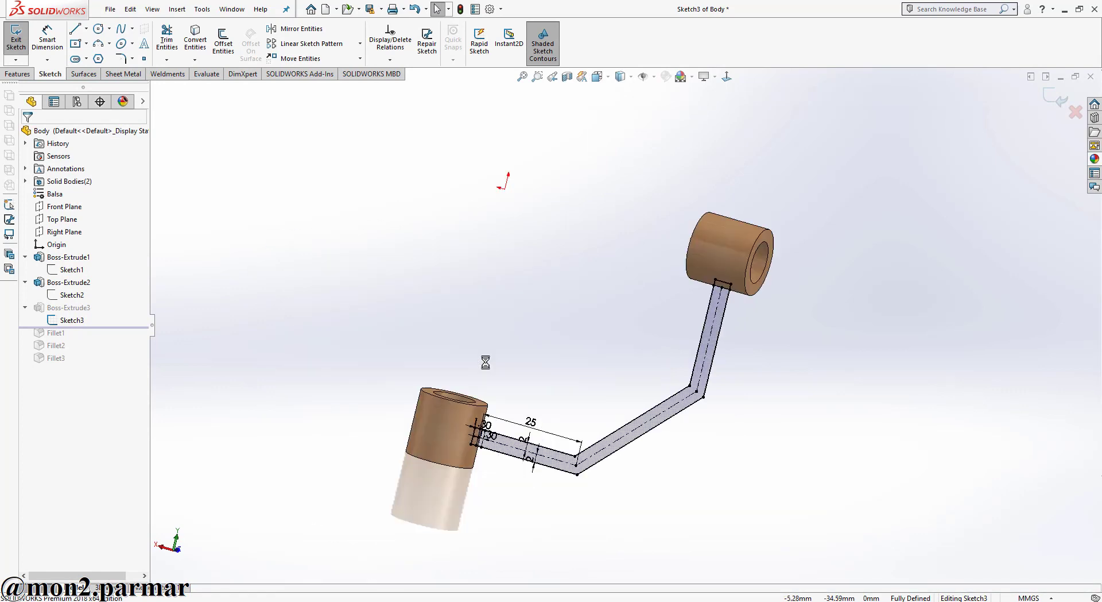
left_click(52, 40)
left_click(803, 199)
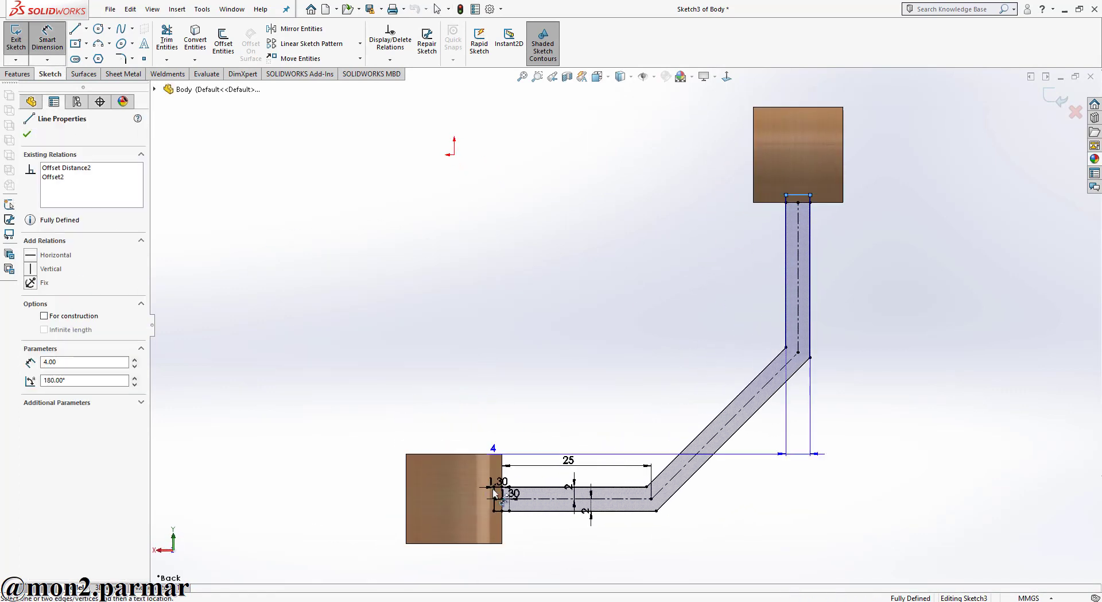
scroll(499, 545, "down", 5)
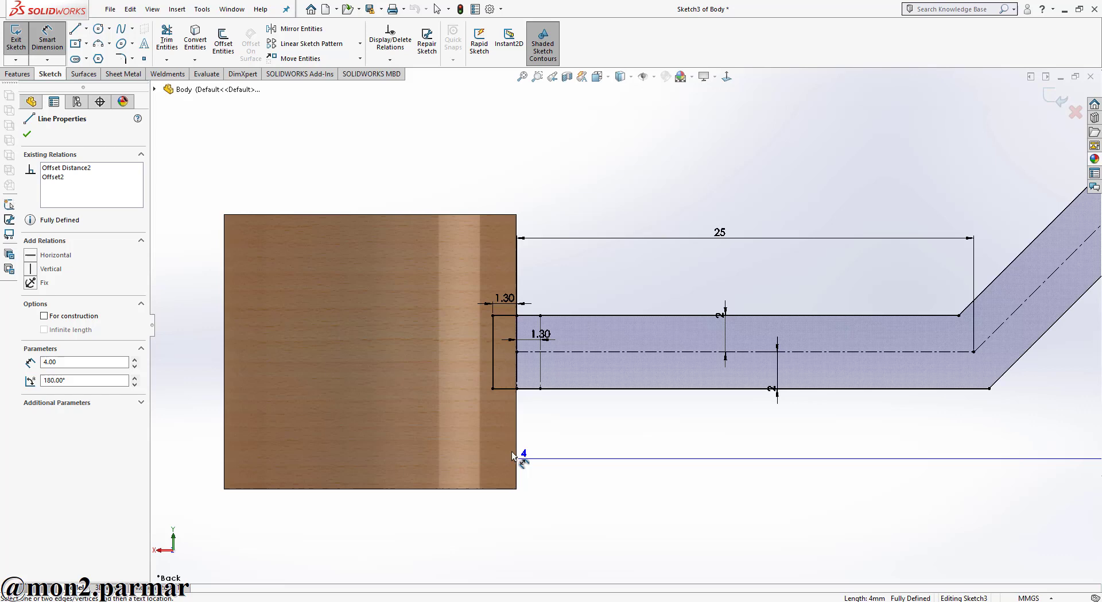
left_click(492, 367)
scroll(689, 471, "up", 3)
scroll(781, 498, "up", 2)
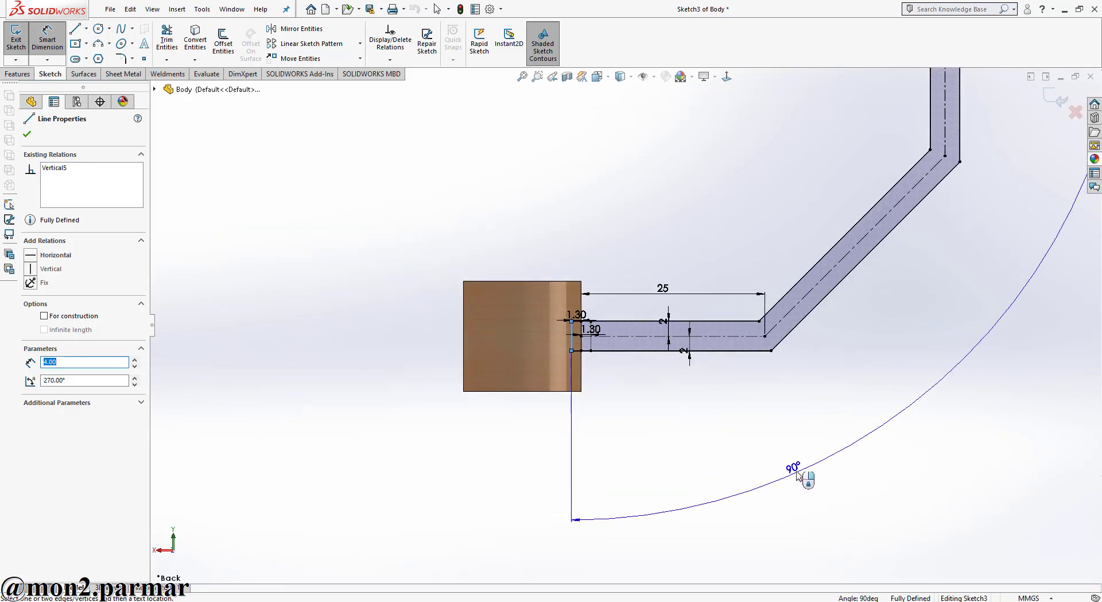
scroll(804, 475, "up", 3)
scroll(803, 467, "up", 1)
scroll(798, 238, "down", 2)
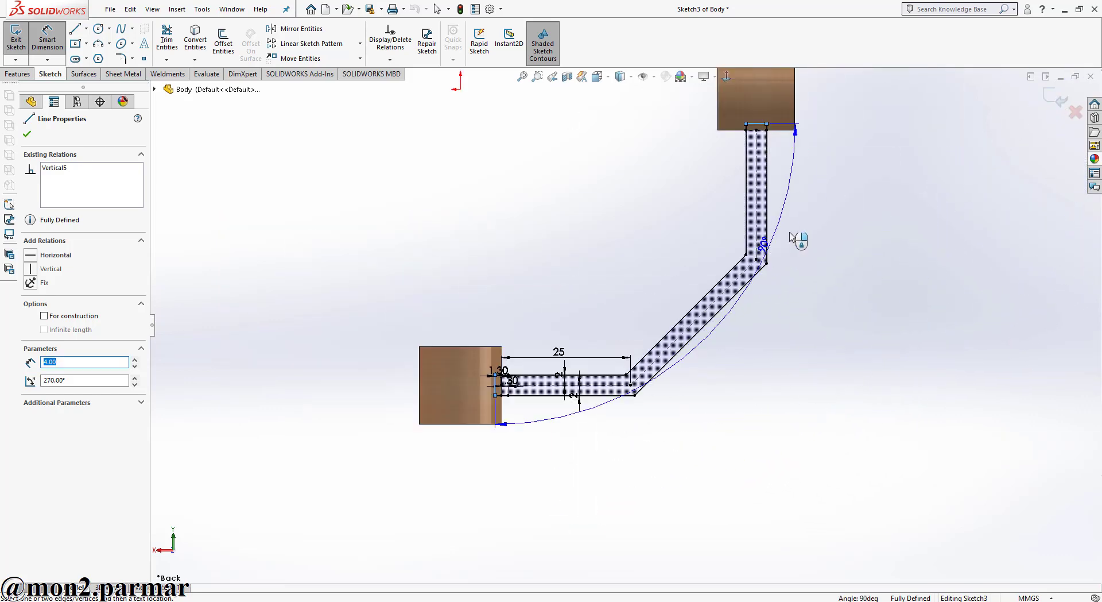
left_click(756, 124)
left_click(611, 397)
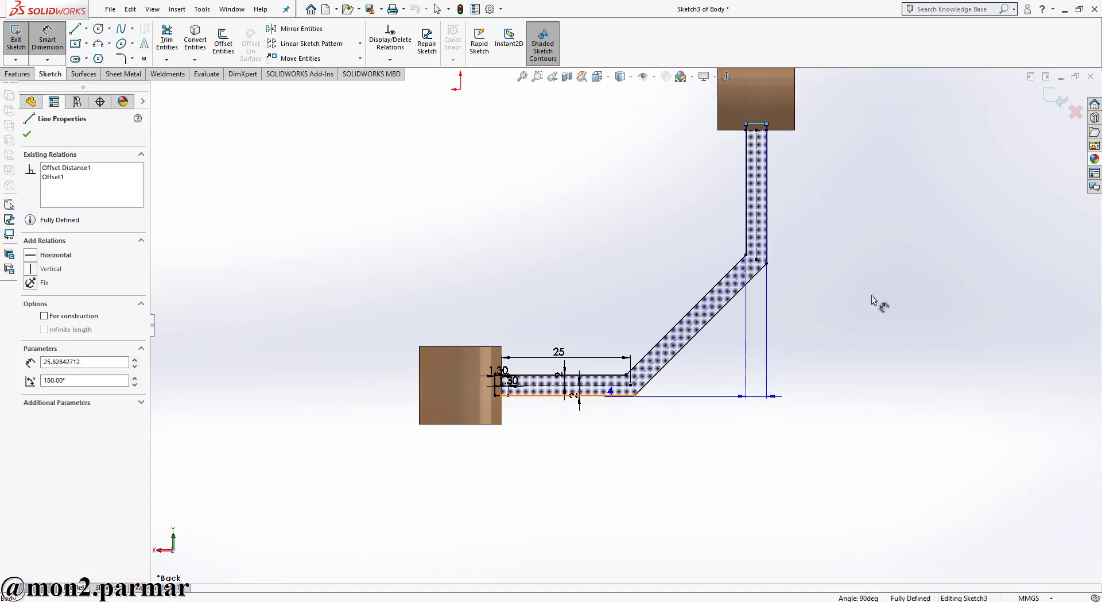
left_click(857, 296)
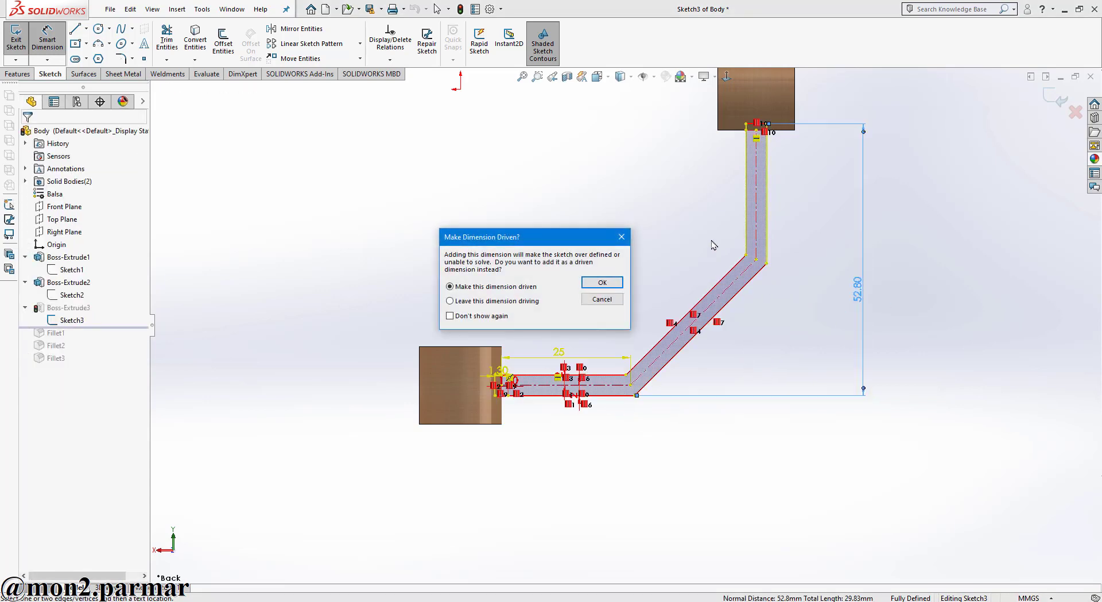
key("Escape")
scroll(684, 243, "up", 2)
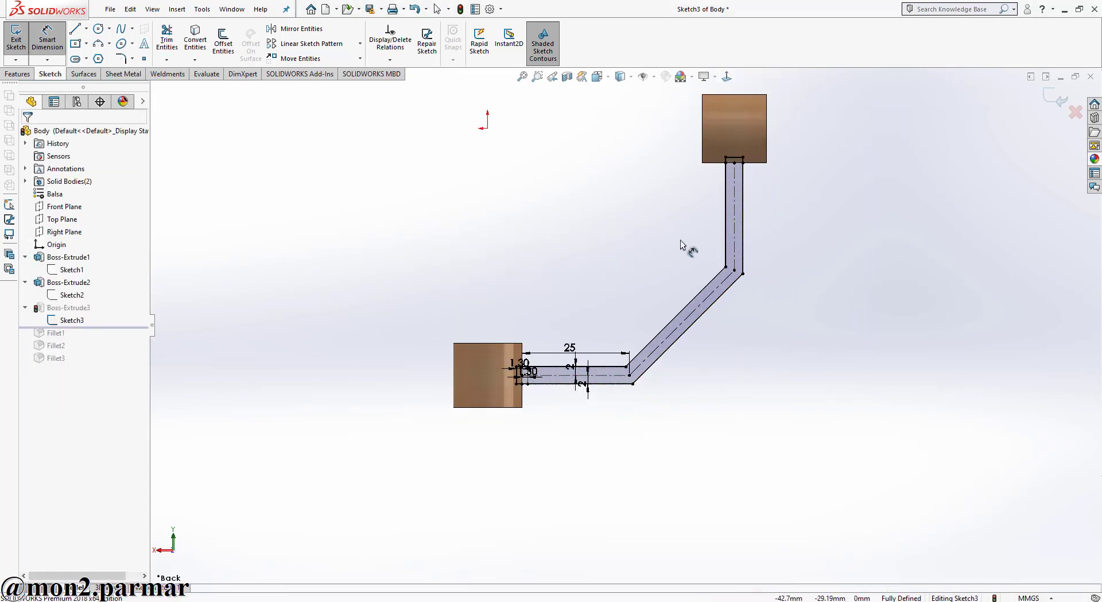
left_click(1056, 102)
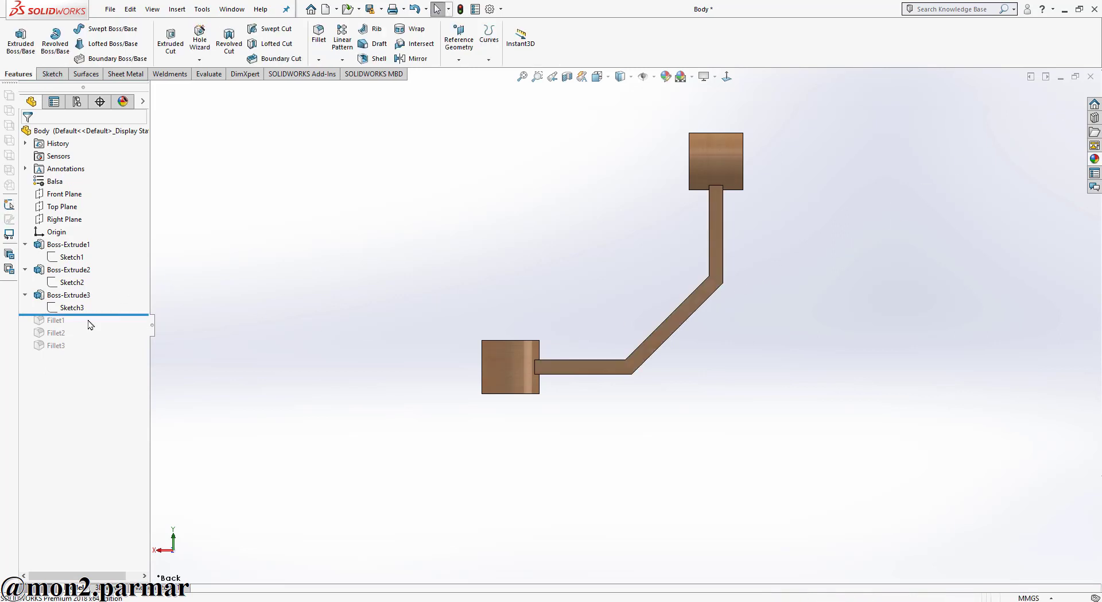
Step: Roll the Body forward to Fillet1, then review and accept Fillet1
left_click_drag(90, 332, 90, 328)
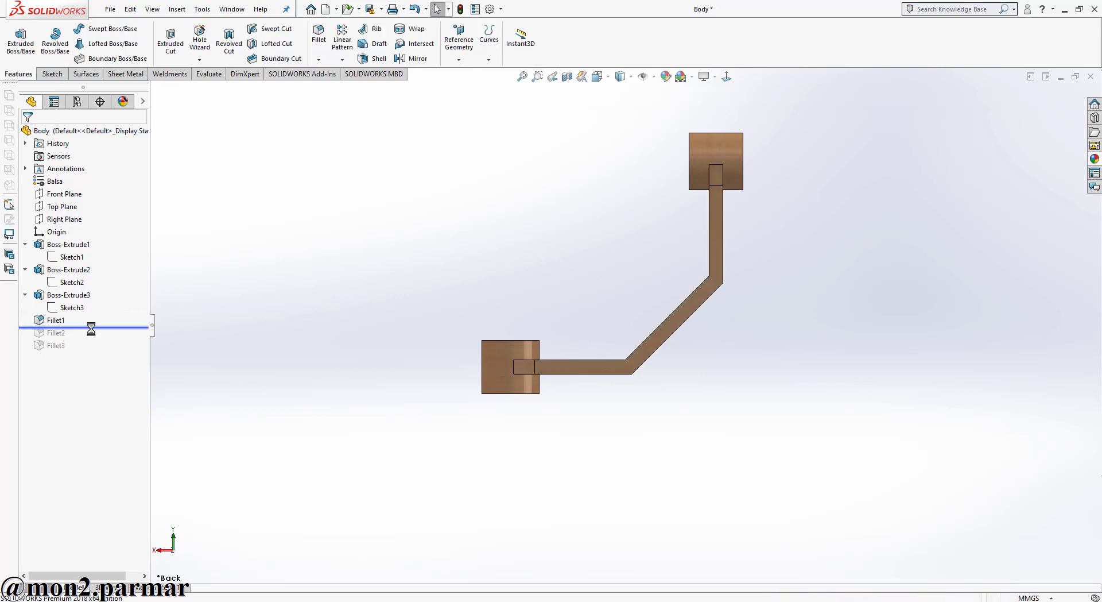
middle_click_drag(628, 319, 501, 366)
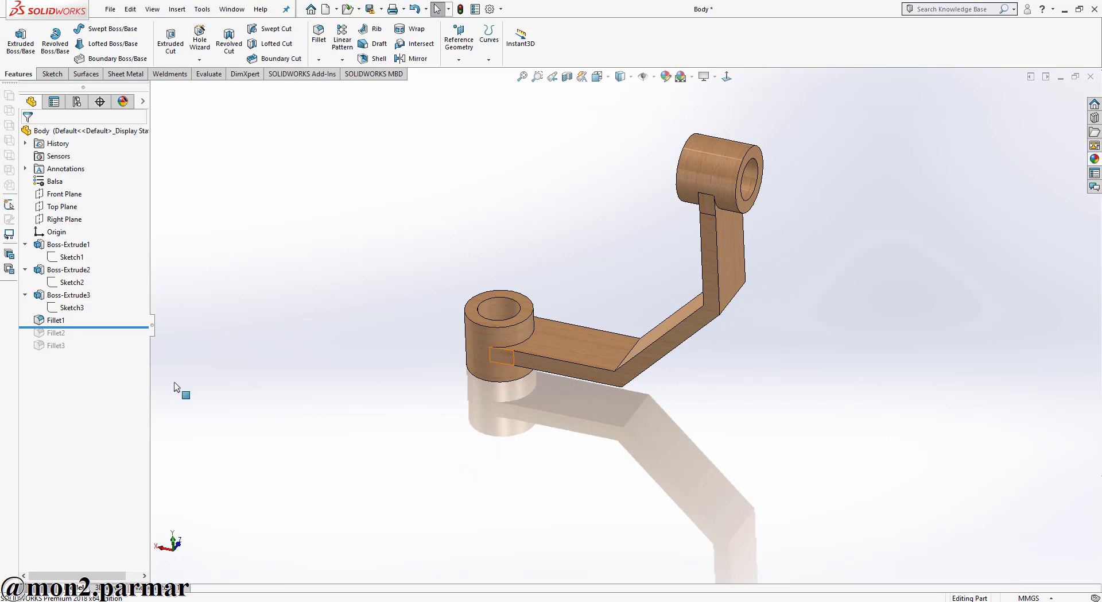
left_click(56, 320)
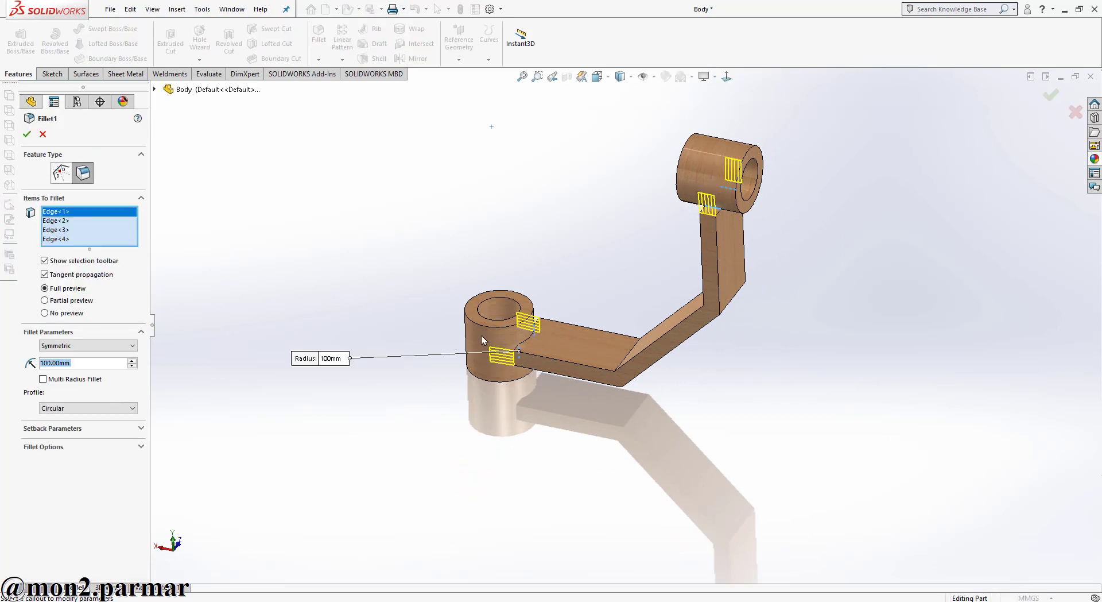
middle_click_drag(647, 241, 2, 146)
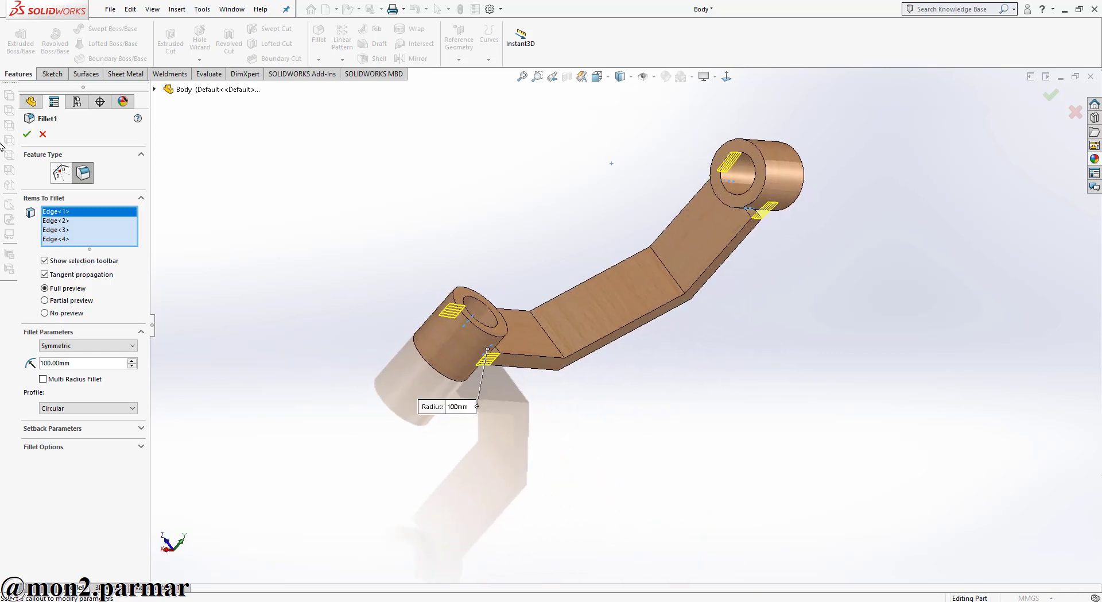
left_click(27, 131)
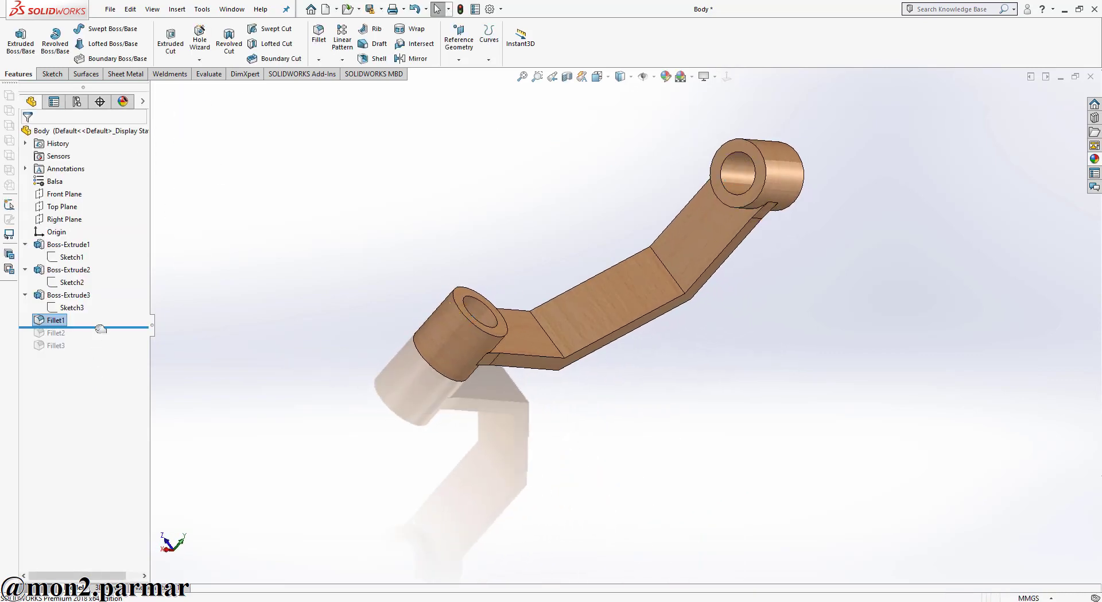
Step: Roll the Body forward through Fillet3 and inspect the second and third fillets
left_click_drag(100, 328, 98, 356)
middle_click_drag(413, 314, 534, 339)
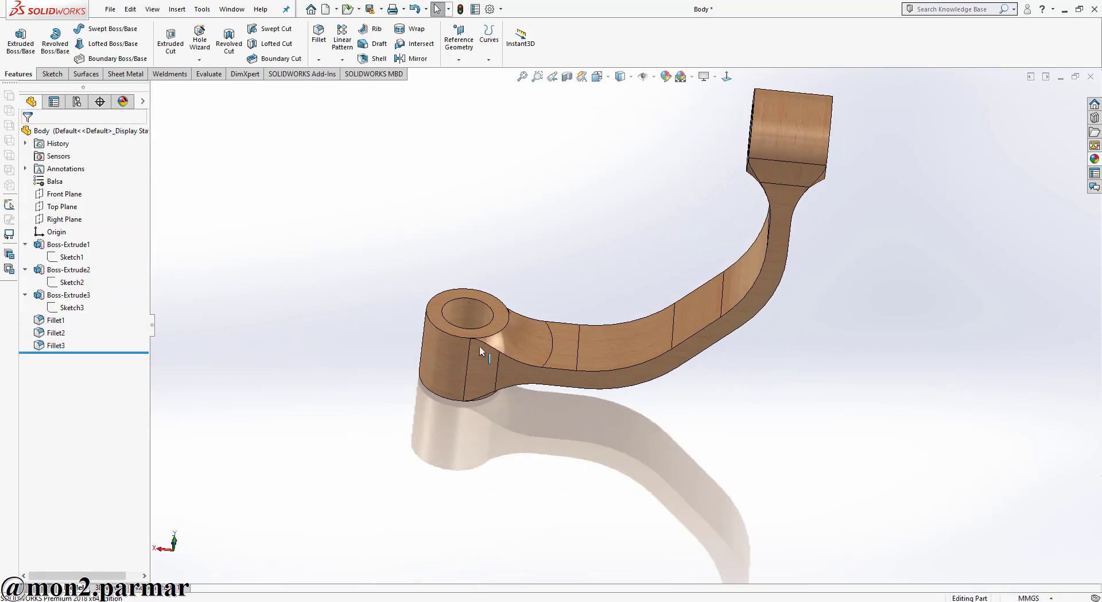
left_click(536, 339)
scroll(488, 322, "up", 3)
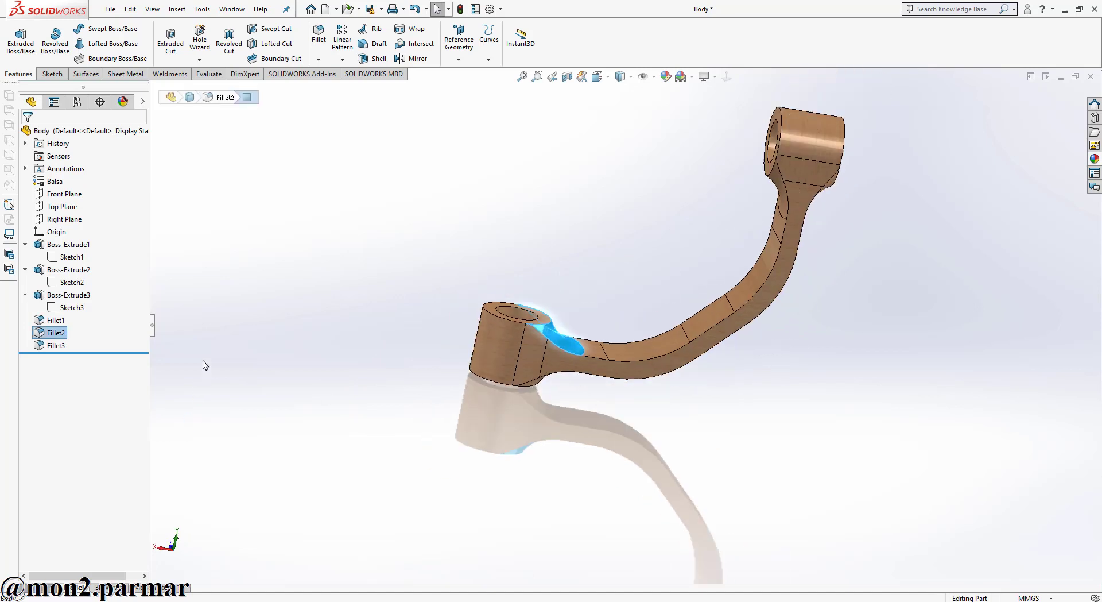
left_click(61, 334)
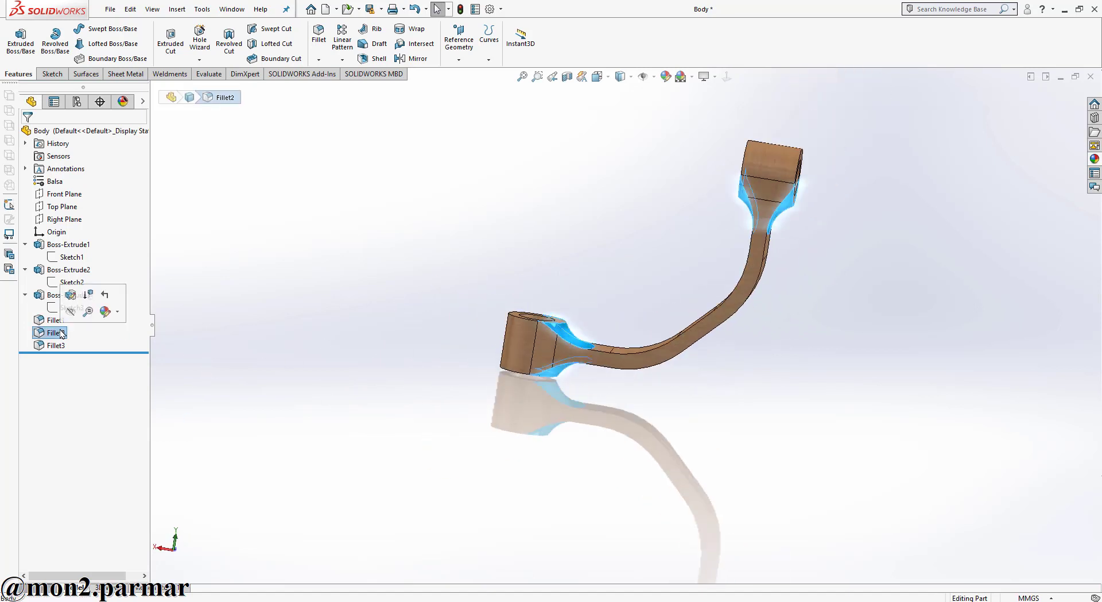
left_click(55, 345)
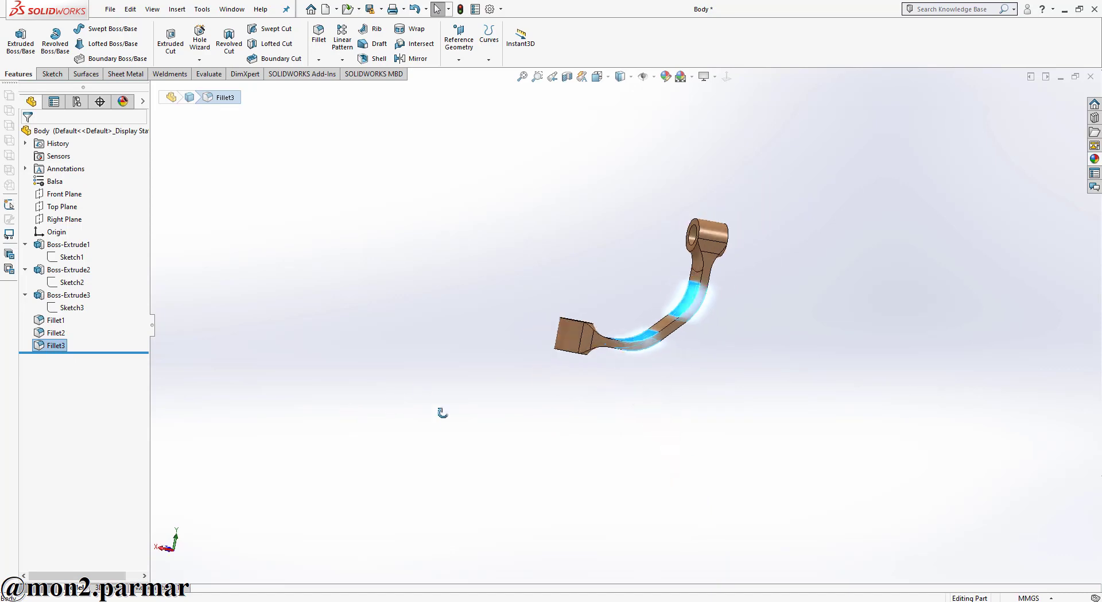
middle_click_drag(347, 413, 706, 300)
left_click(706, 300)
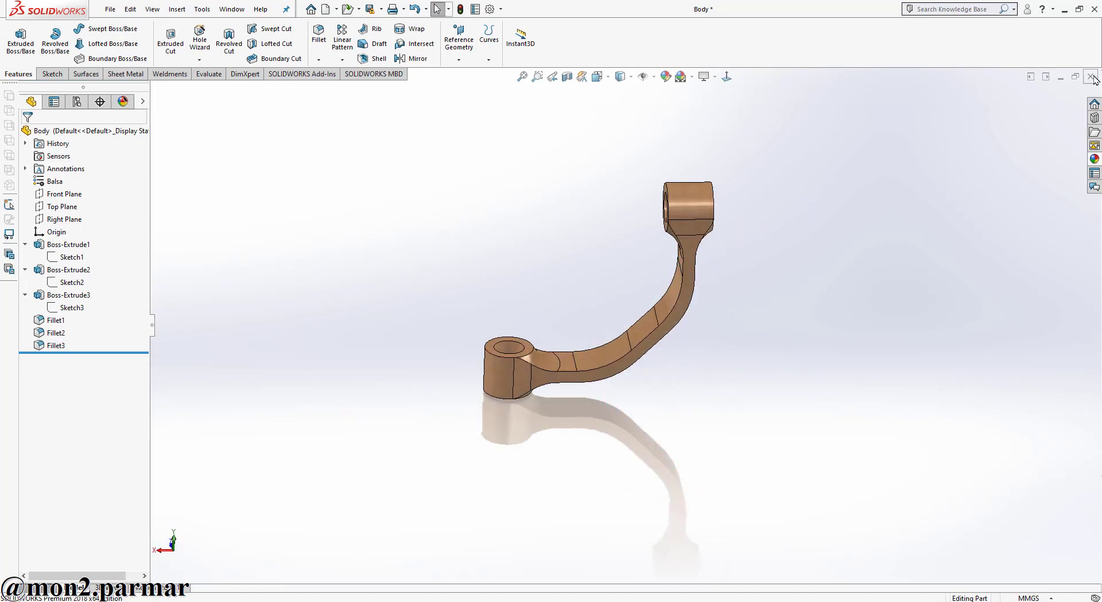
Step: Close and save the Body part, rebuild the assembly, and open the R1 rod
left_click(1092, 77)
left_click(539, 309)
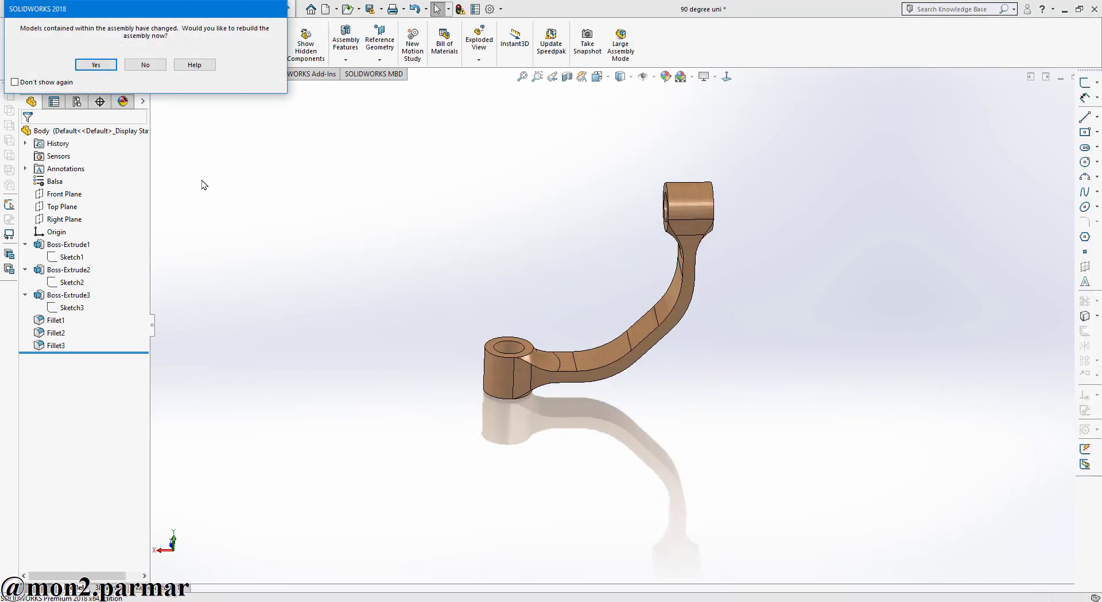
left_click(110, 67)
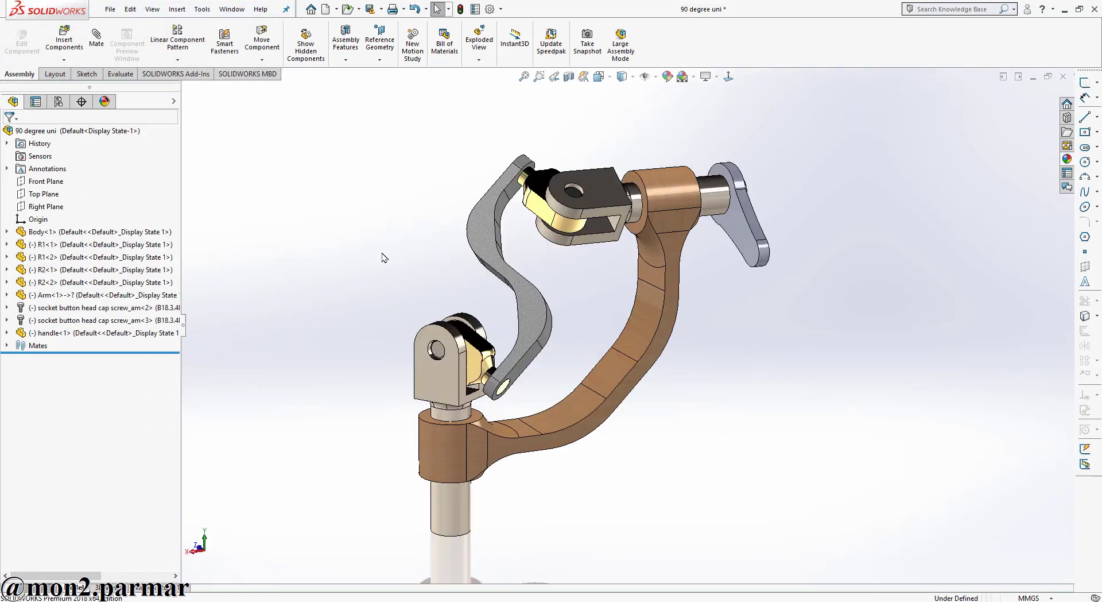
left_click(117, 247)
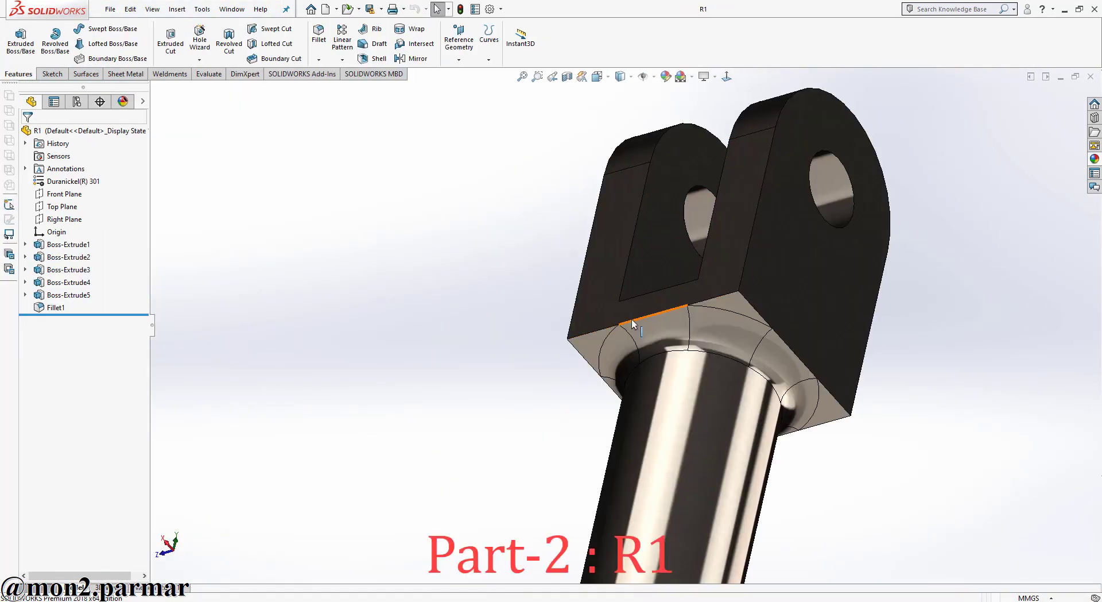
Step: Turn the R1 rod to the Back view and expand Boss-Extrude1 to show Sketch1
scroll(739, 423, "up", 5)
middle_click_drag(738, 422, 659, 136)
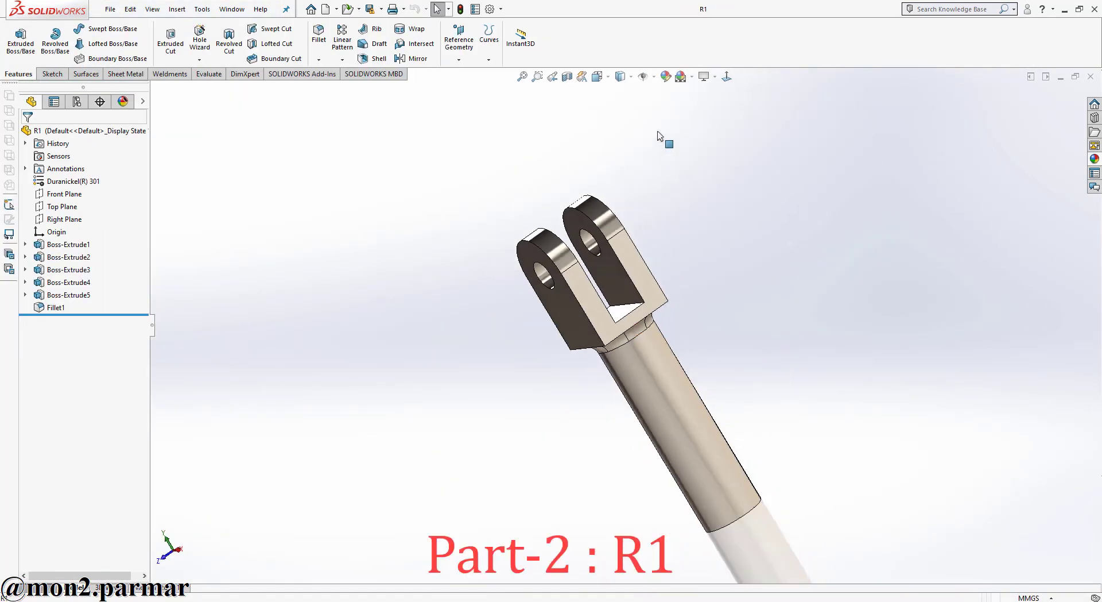
left_click(600, 79)
left_click(524, 327)
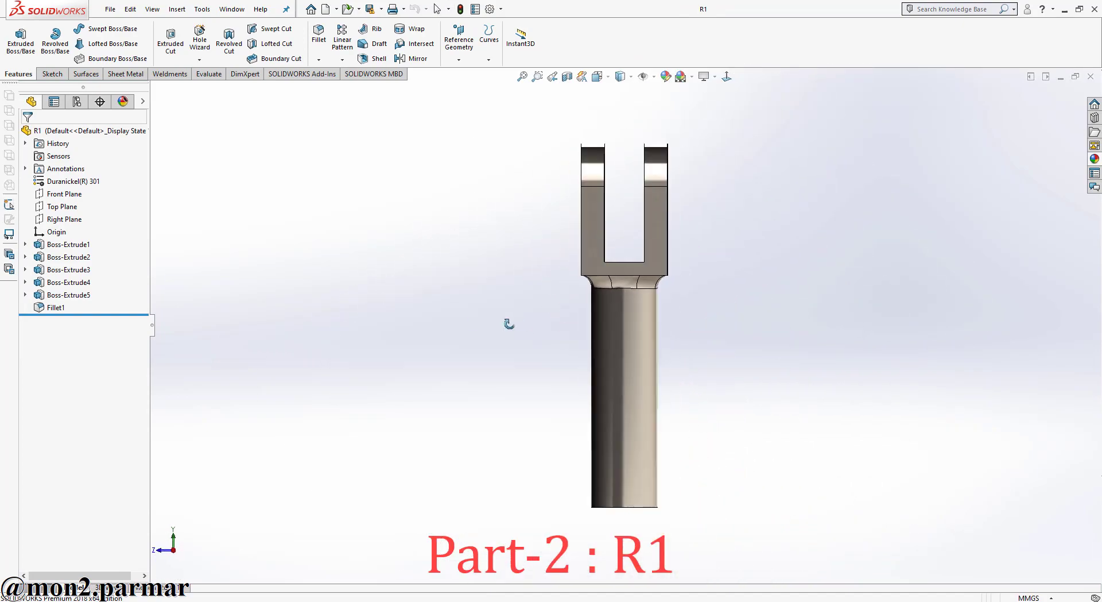
key("space")
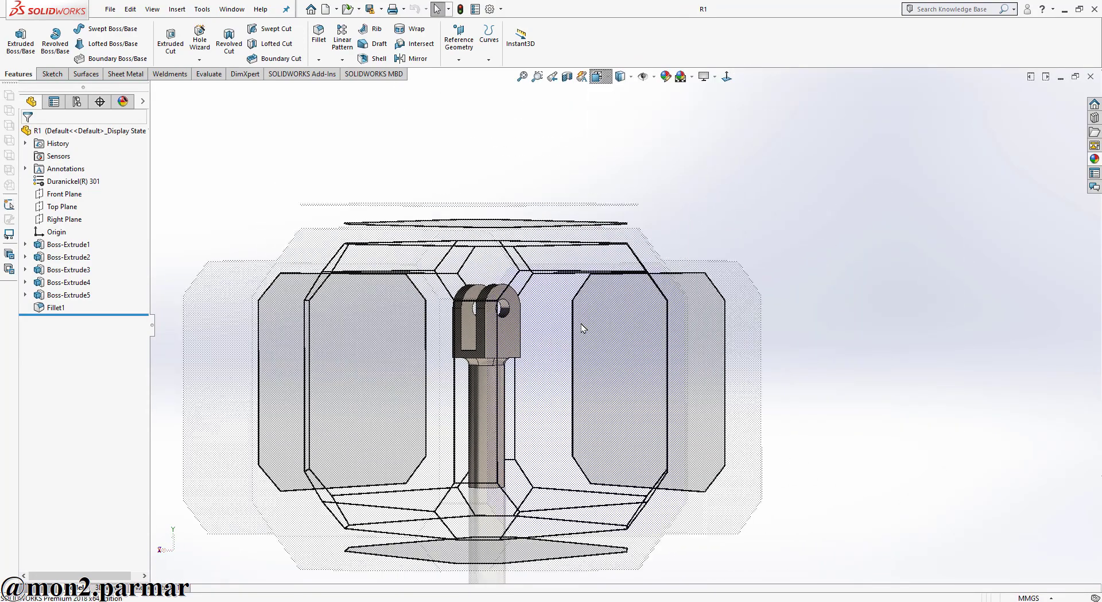
left_click(581, 323)
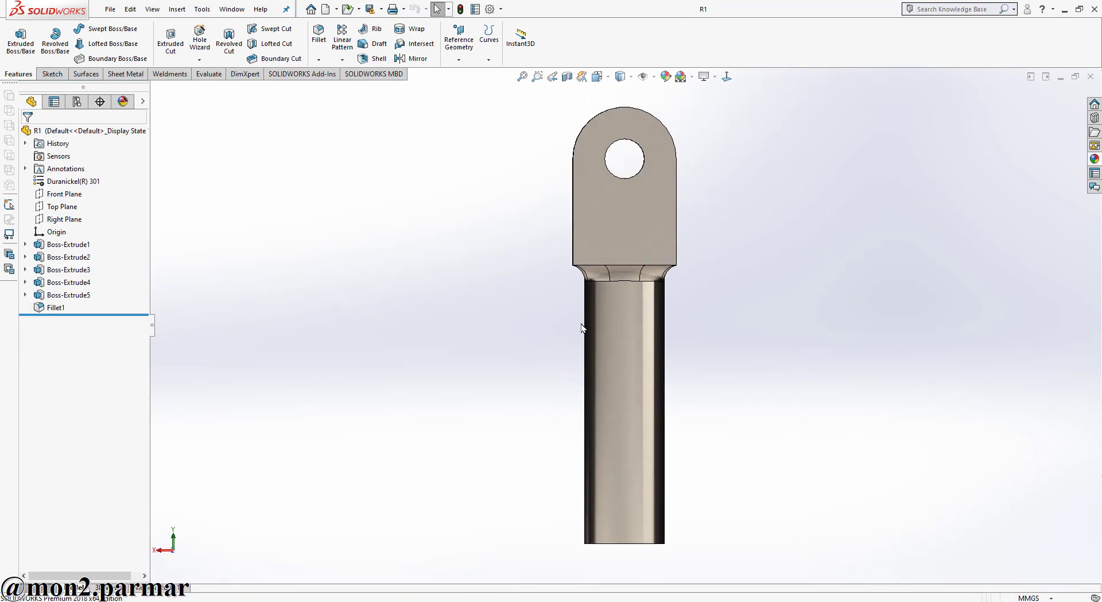
left_click(25, 245)
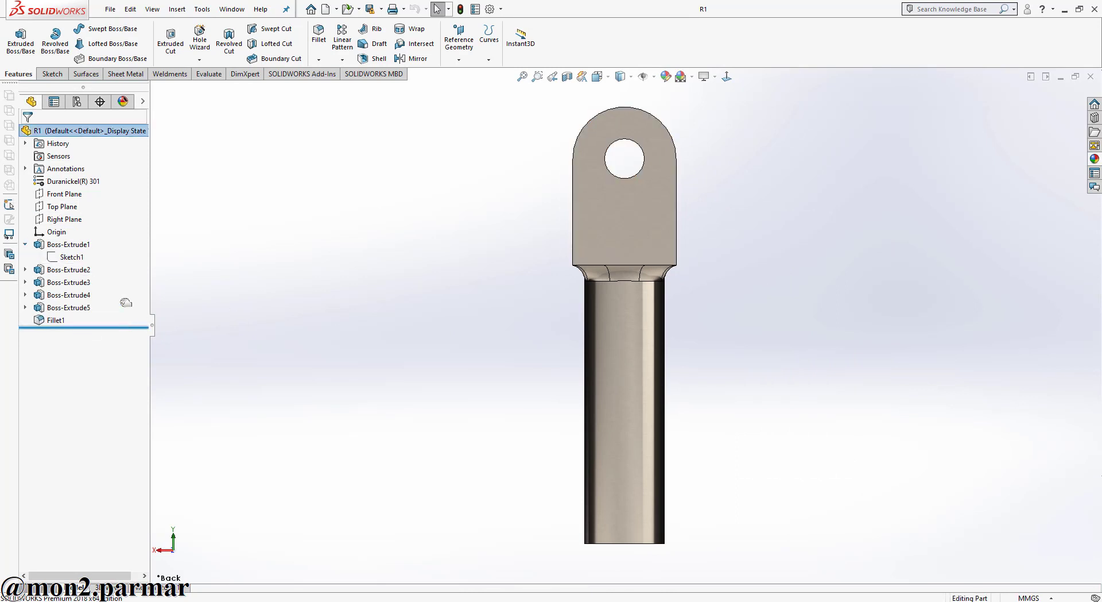
Step: Roll R1 back to Sketch1, reposition its Ø10 dimension face-on, and reopen Boss-Extrude1's 35 mm settings
left_click_drag(125, 327, 126, 264)
left_click(71, 257)
left_click(84, 216)
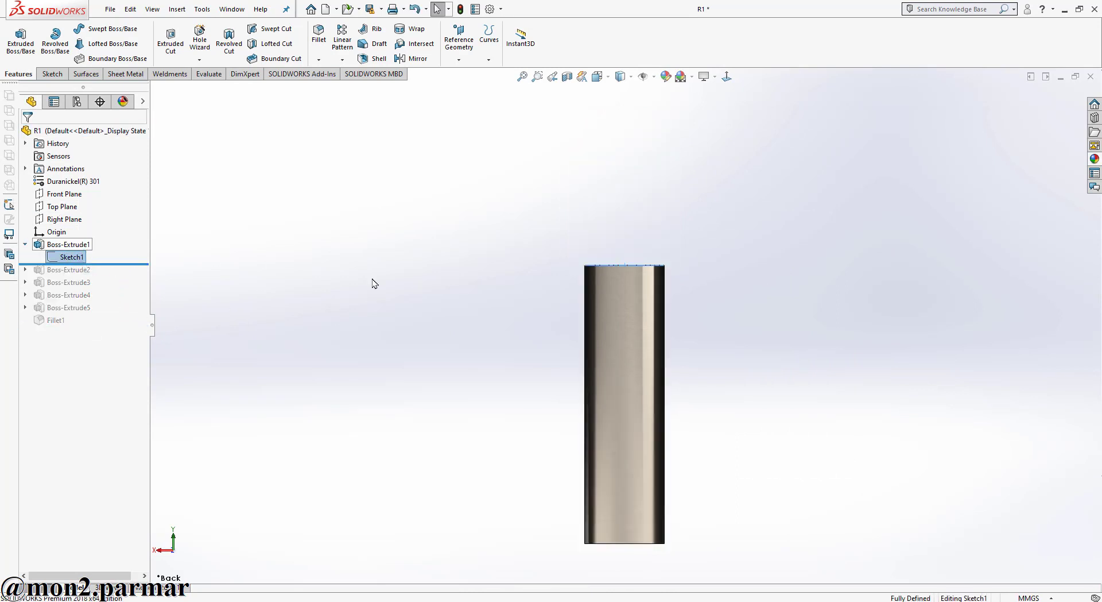
key("ctrl+8")
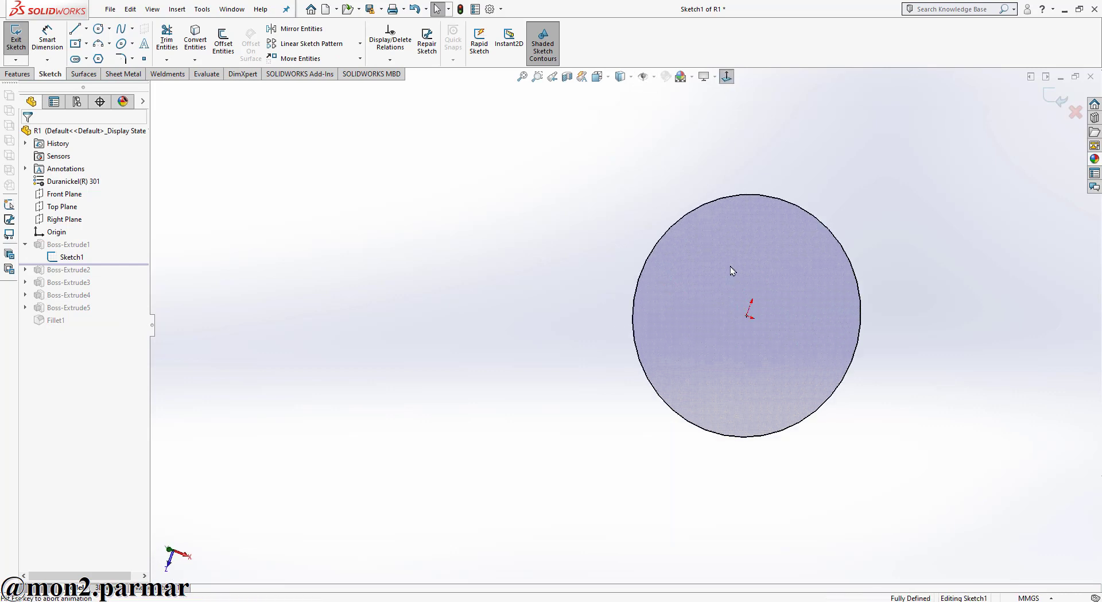
left_click_drag(395, 285, 524, 339)
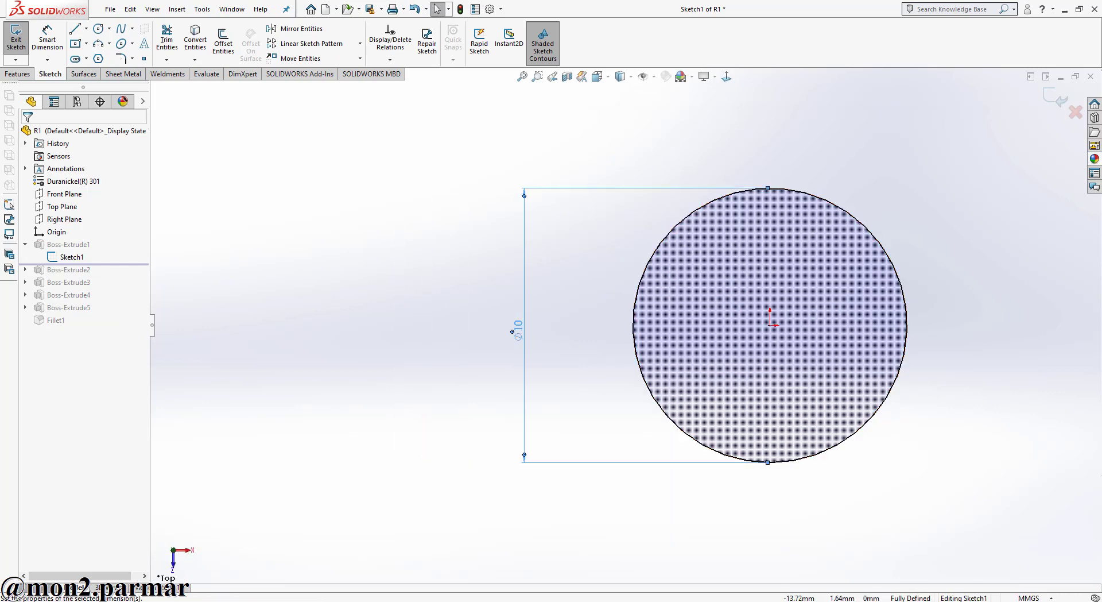
left_click(1056, 97)
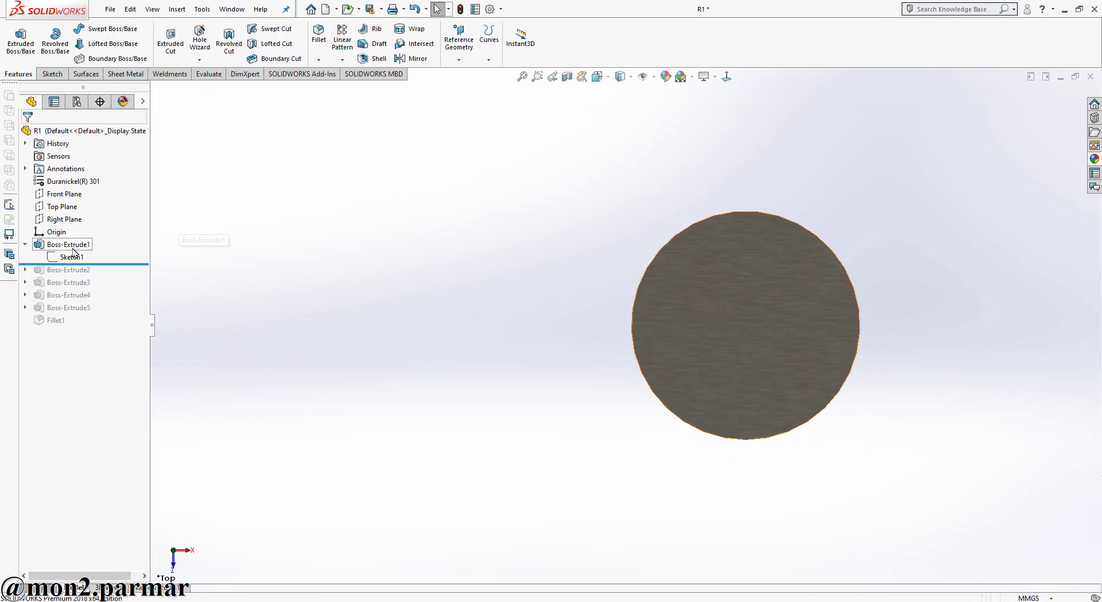
left_click(73, 247)
left_click(84, 215)
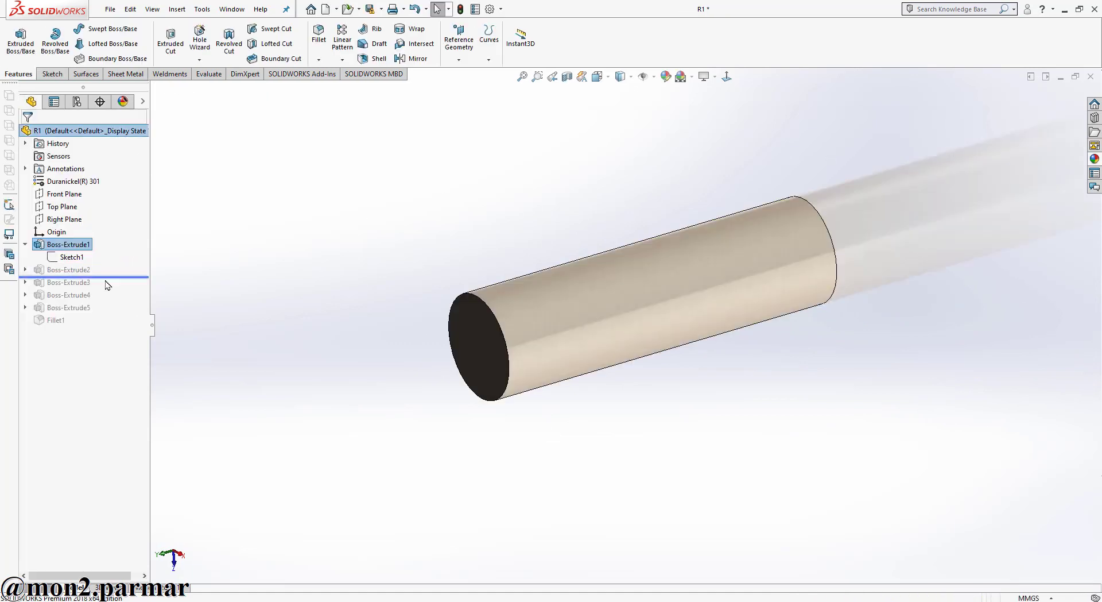
Step: Roll R1 forward to Boss-Extrude2, check Sketch2's Ø13 circle, and confirm the 2 mm blind extrusion
left_click_drag(104, 265, 104, 289)
left_click(62, 281)
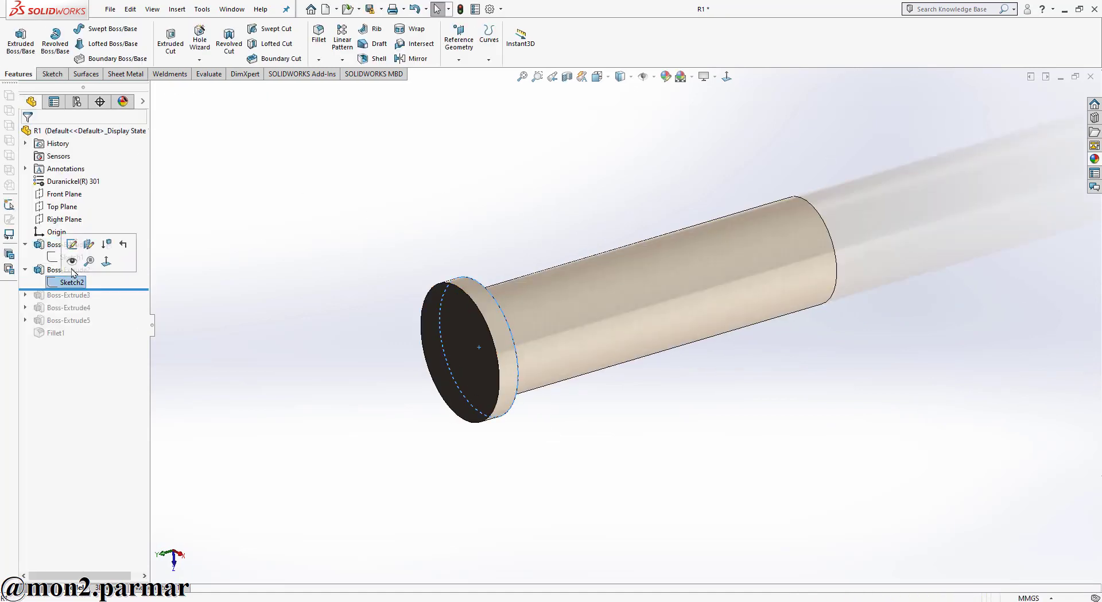
left_click(74, 245)
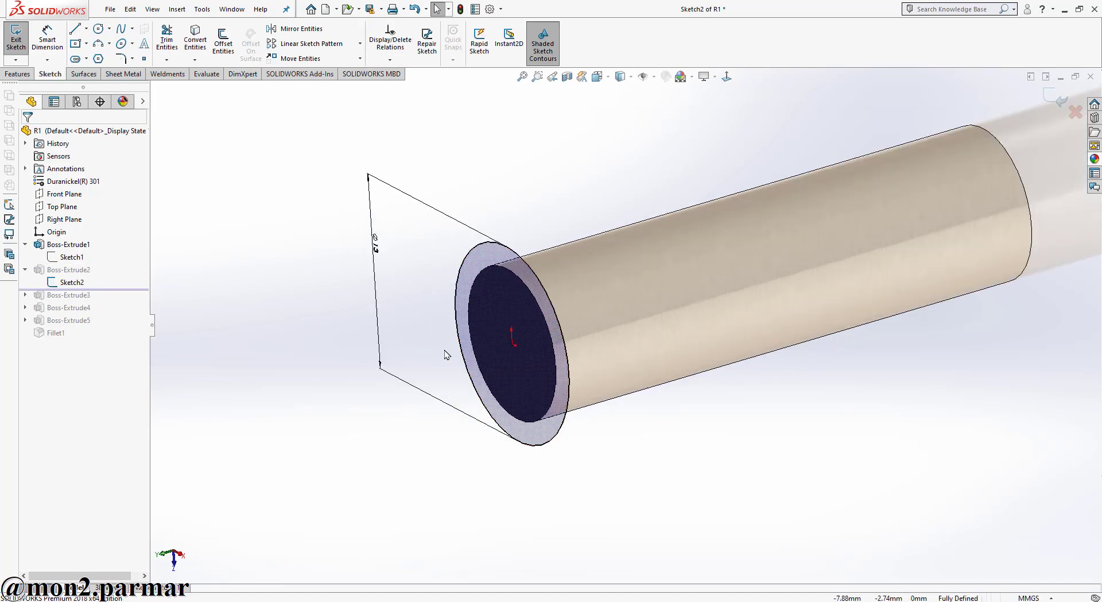
scroll(508, 319, "up", 3)
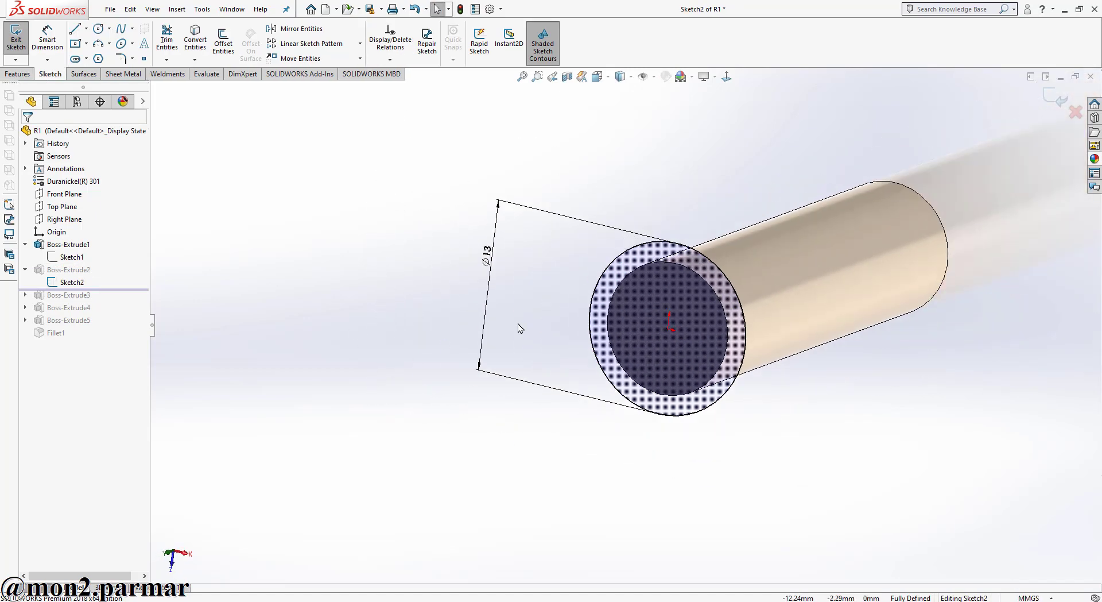
scroll(574, 298, "up", 2)
left_click(1048, 103)
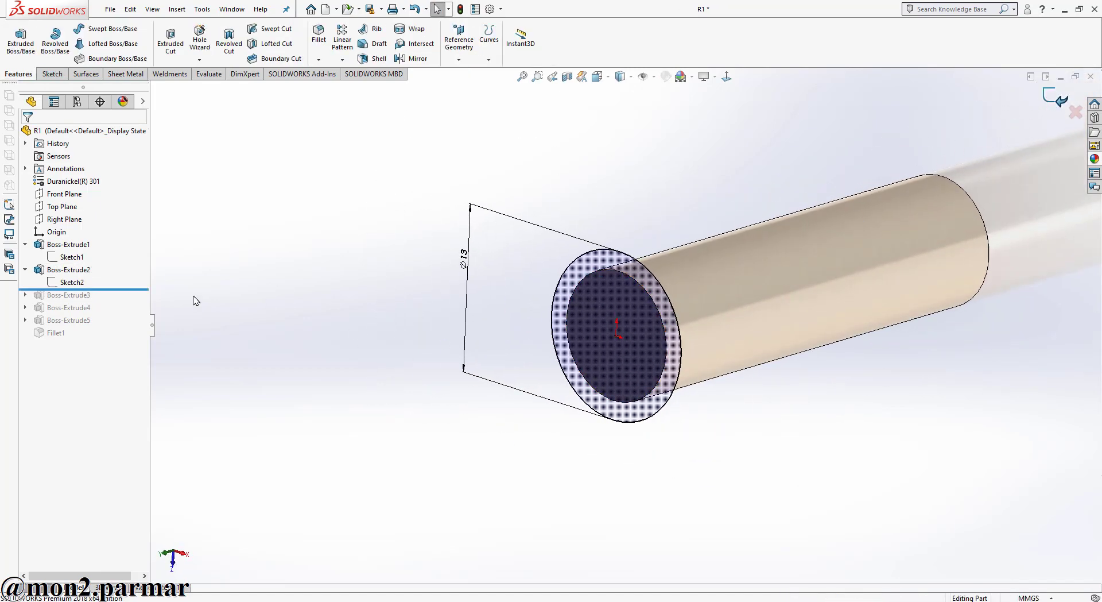
left_click(68, 270)
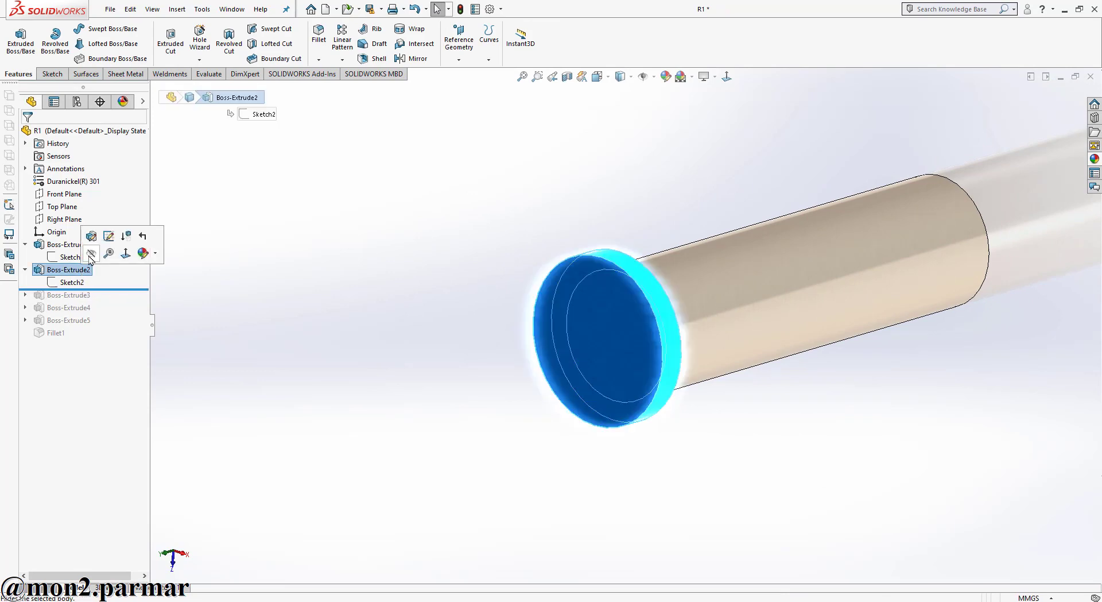
left_click(109, 236)
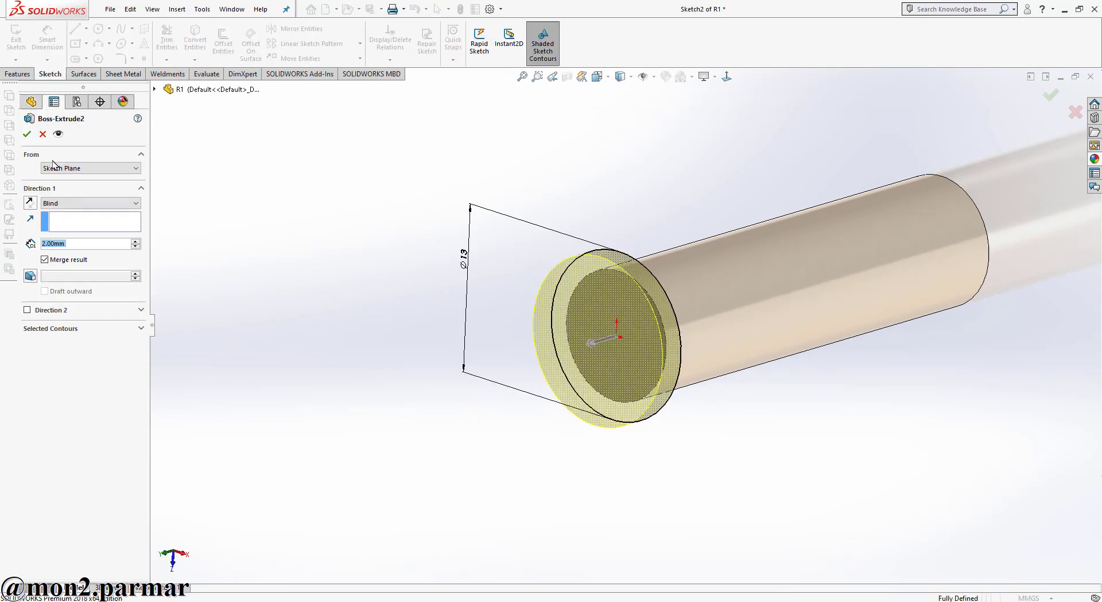
left_click(27, 135)
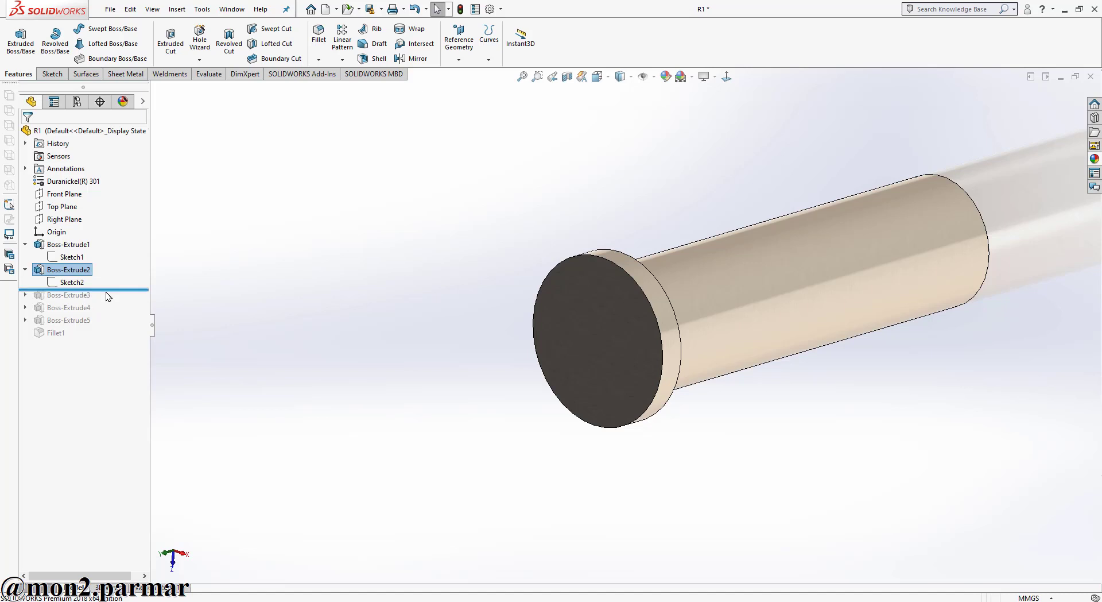
left_click_drag(105, 296, 105, 303)
Step: Roll R1 forward to Boss-Extrude3 and check the Ø5 hole in Sketch3
left_click(79, 295)
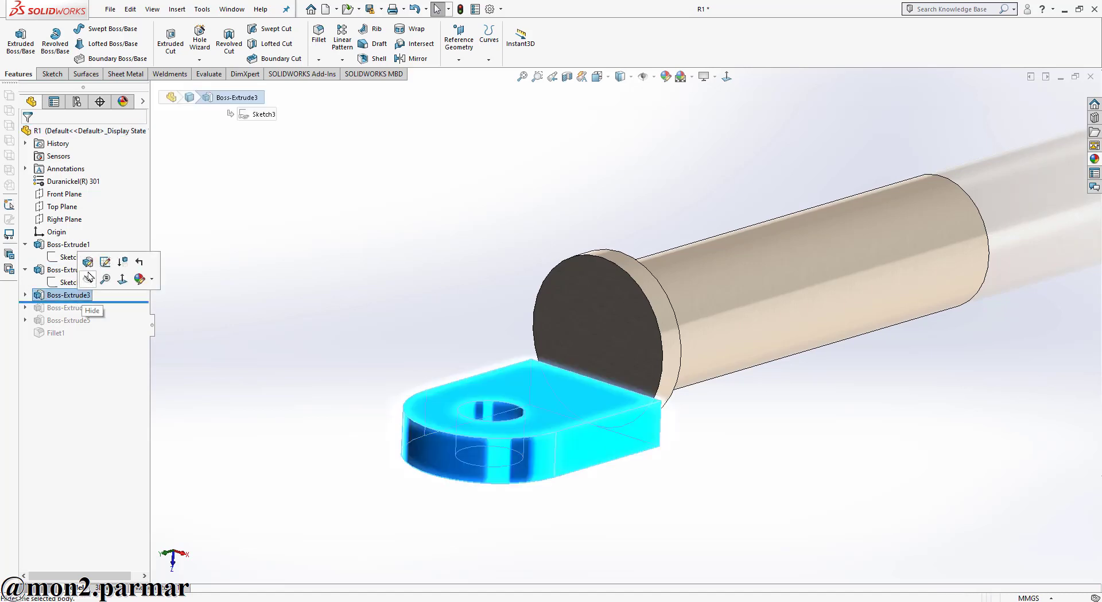
left_click(25, 295)
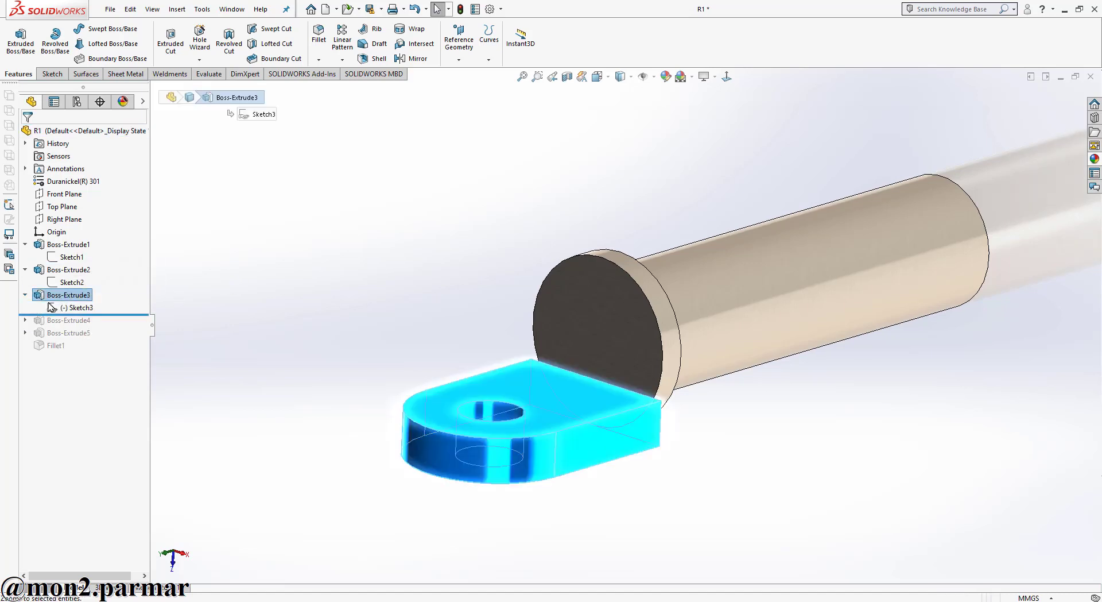
left_click(76, 307)
left_click(72, 270)
middle_click_drag(273, 334, 613, 256)
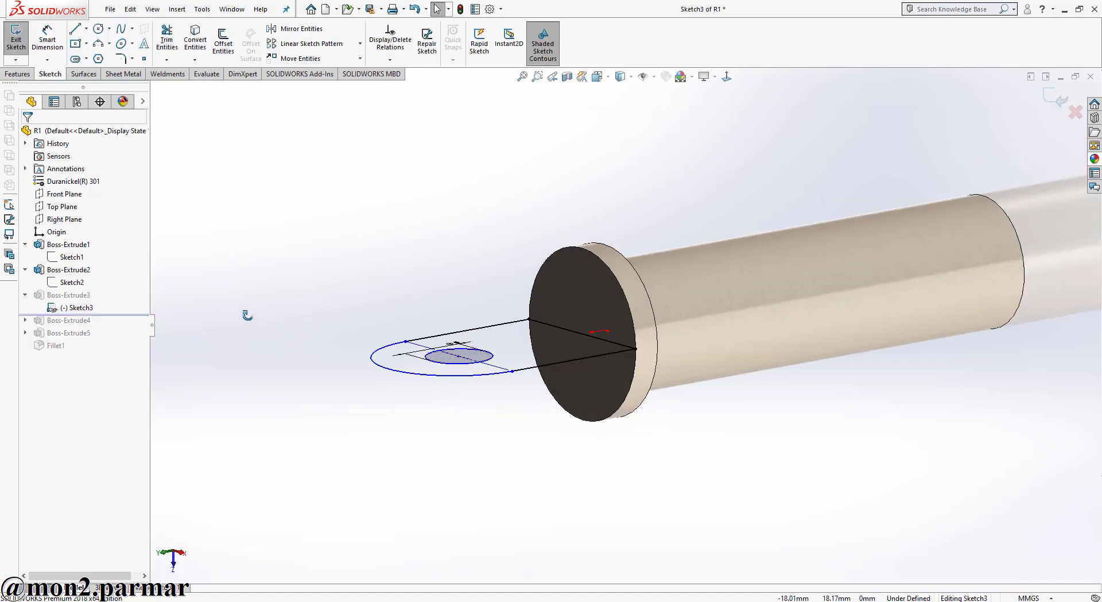
scroll(501, 325, "down", 3)
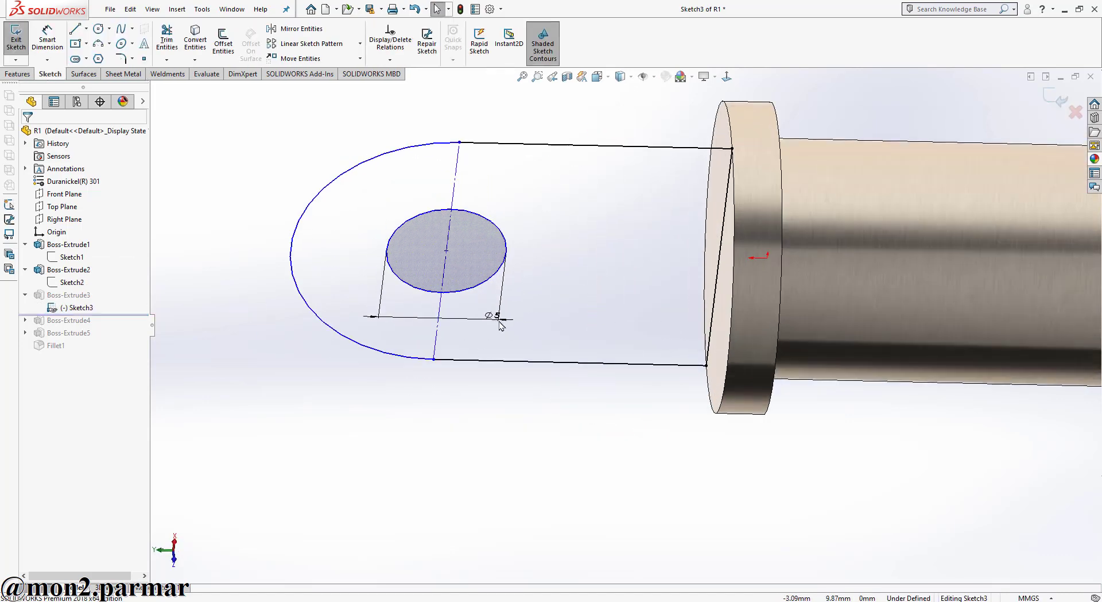
left_click(487, 324)
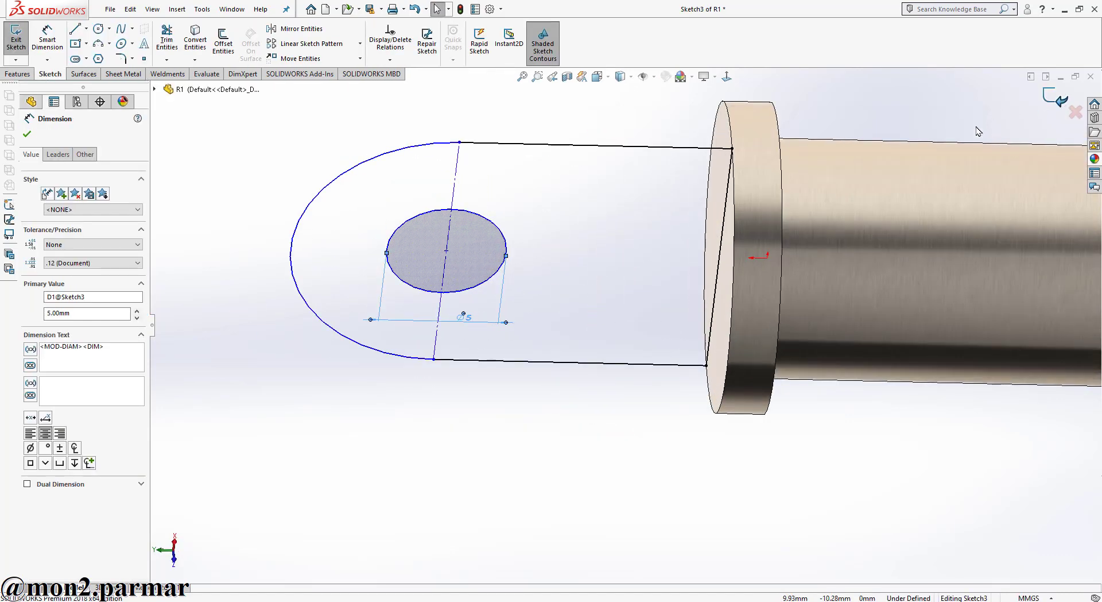
left_click(1057, 98)
Step: Confirm Boss-Extrude3 with a 3.00 mm offset start, extruded Through All
left_click(74, 295)
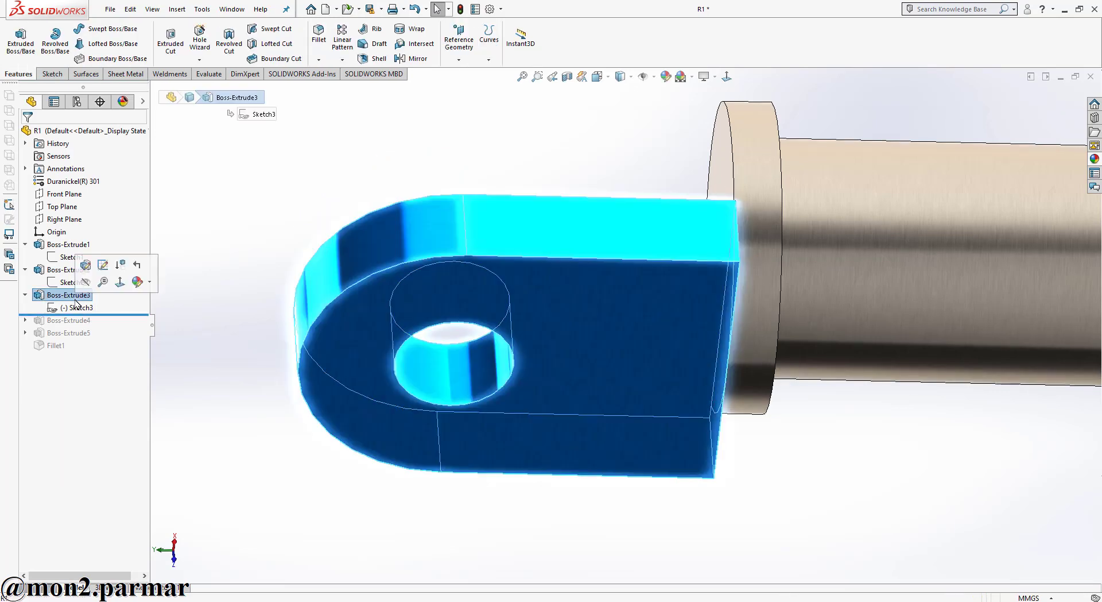
left_click(85, 265)
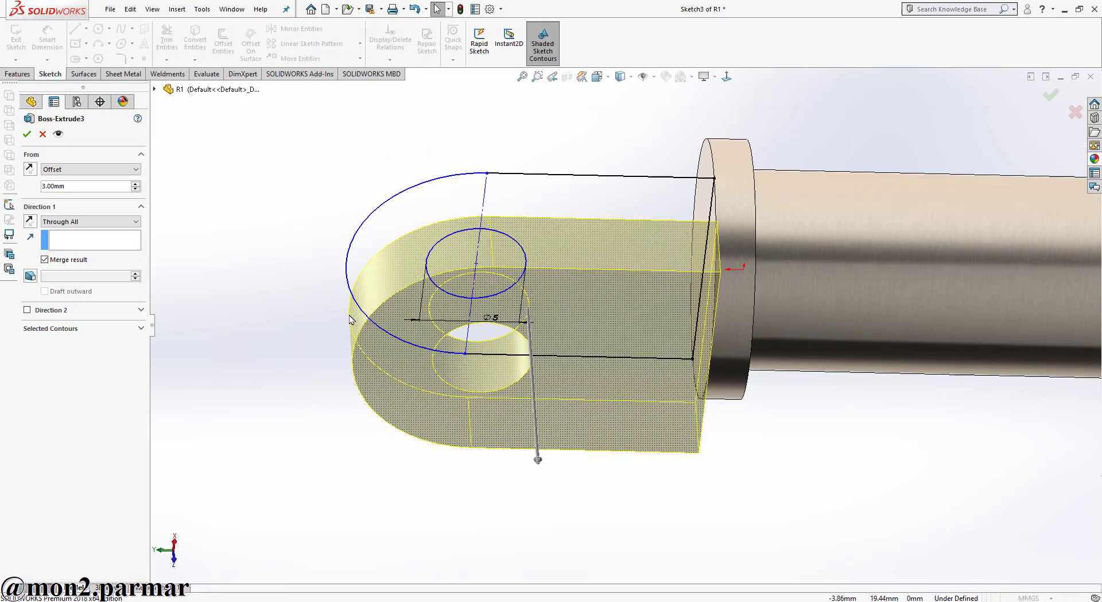
middle_click_drag(519, 285, 533, 372)
left_click(597, 76)
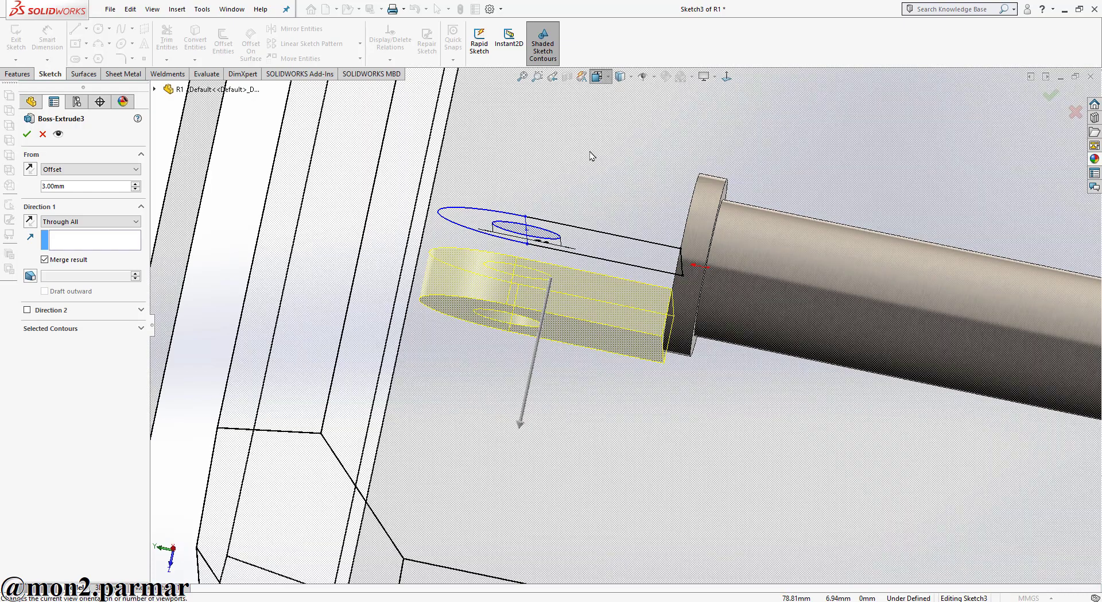
left_click(609, 92)
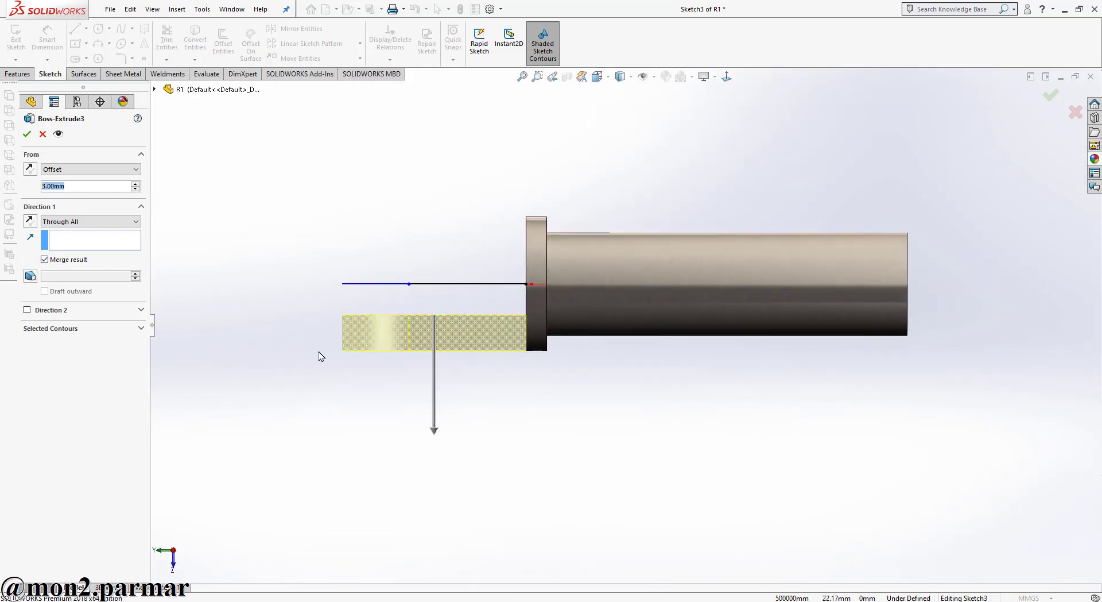
left_click(27, 134)
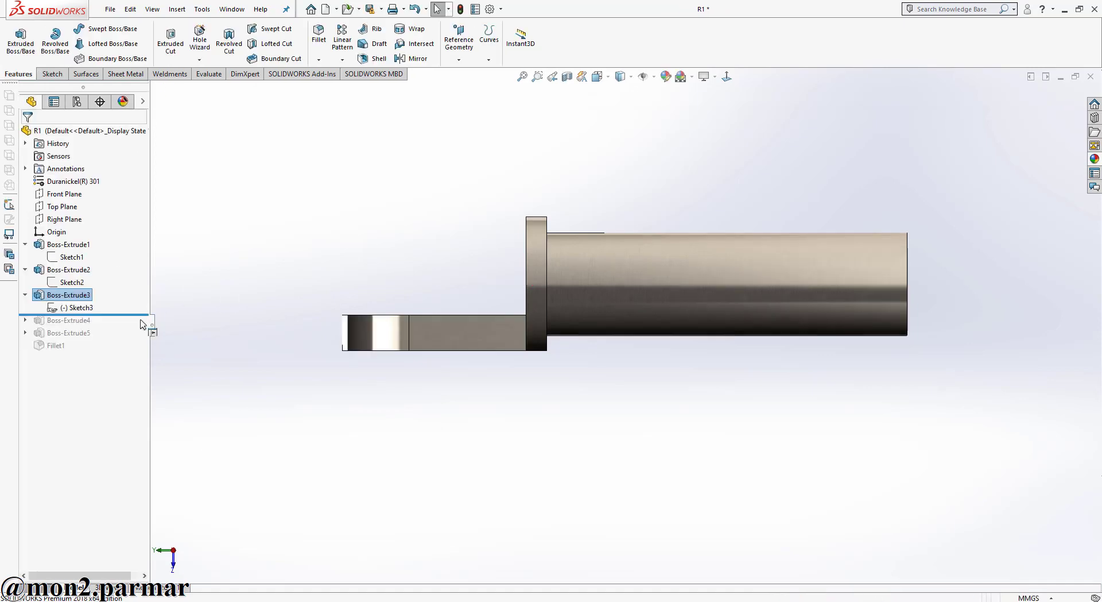
middle_click_drag(361, 410, 264, 305)
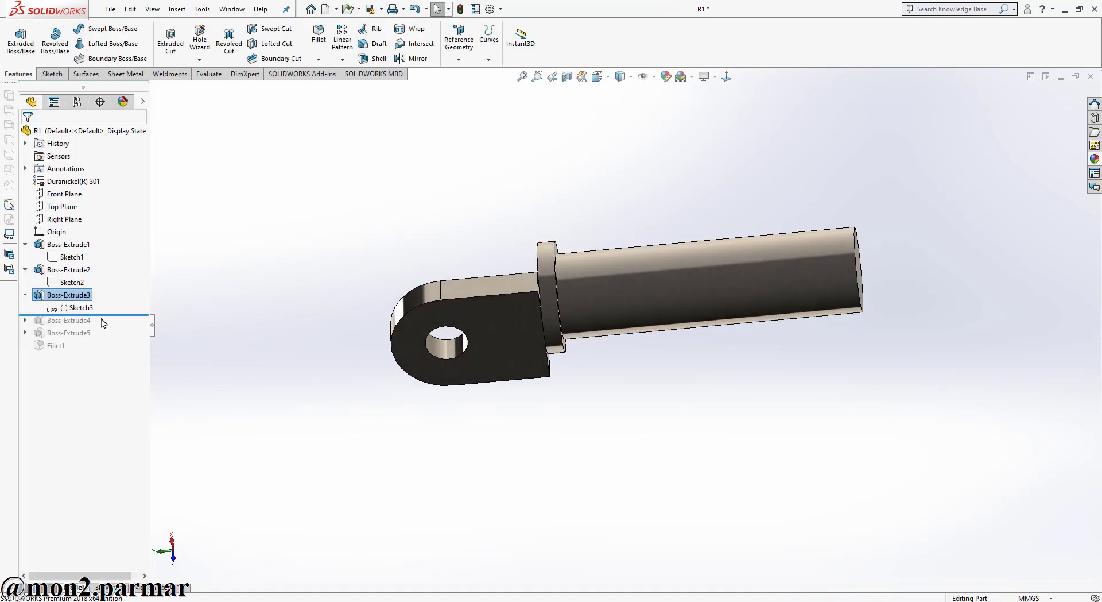
Step: Roll R1 forward through Boss-Extrude4 and Boss-Extrude5, inspecting the block's Sketch5
left_click_drag(106, 313, 106, 327)
mouse_move(259, 322)
middle_mouse_down()
mouse_move(393, 411)
mouse_move(516, 257)
middle_mouse_up()
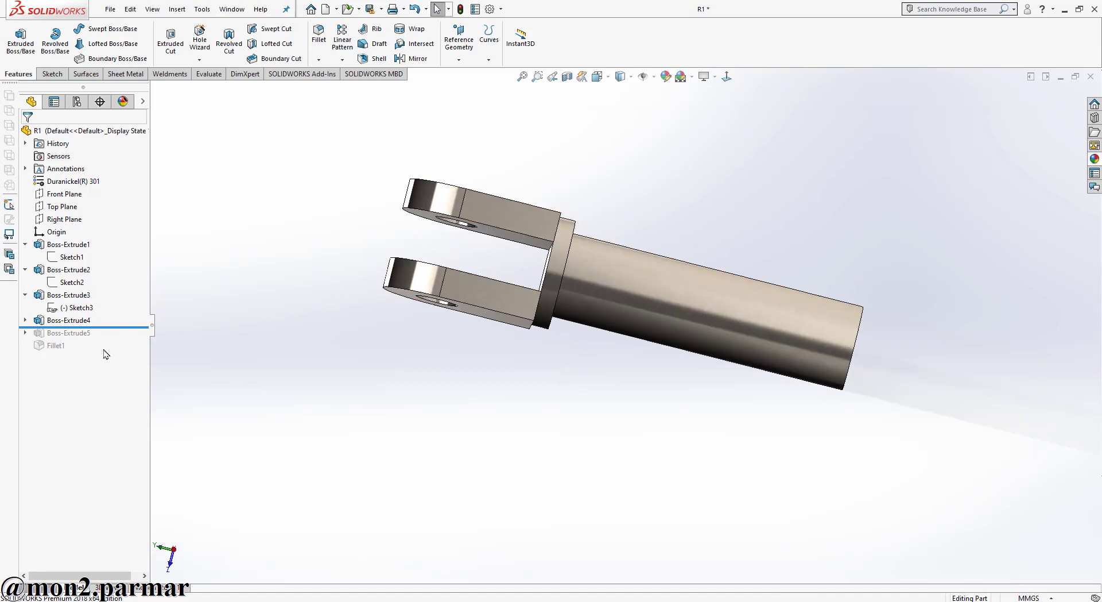
key("Down")
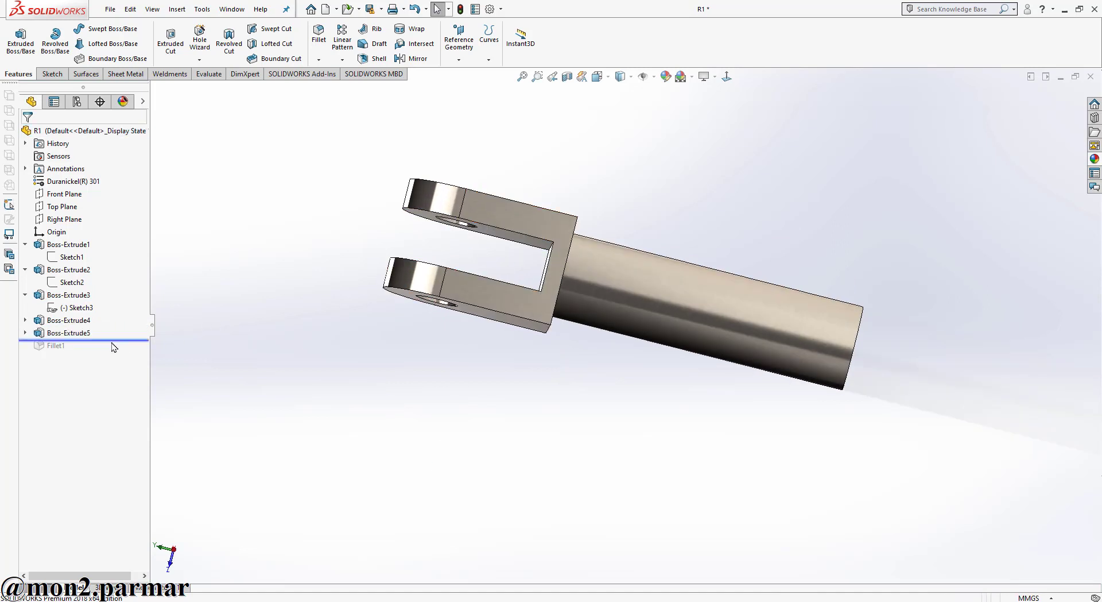
left_click(64, 333)
left_click(72, 345)
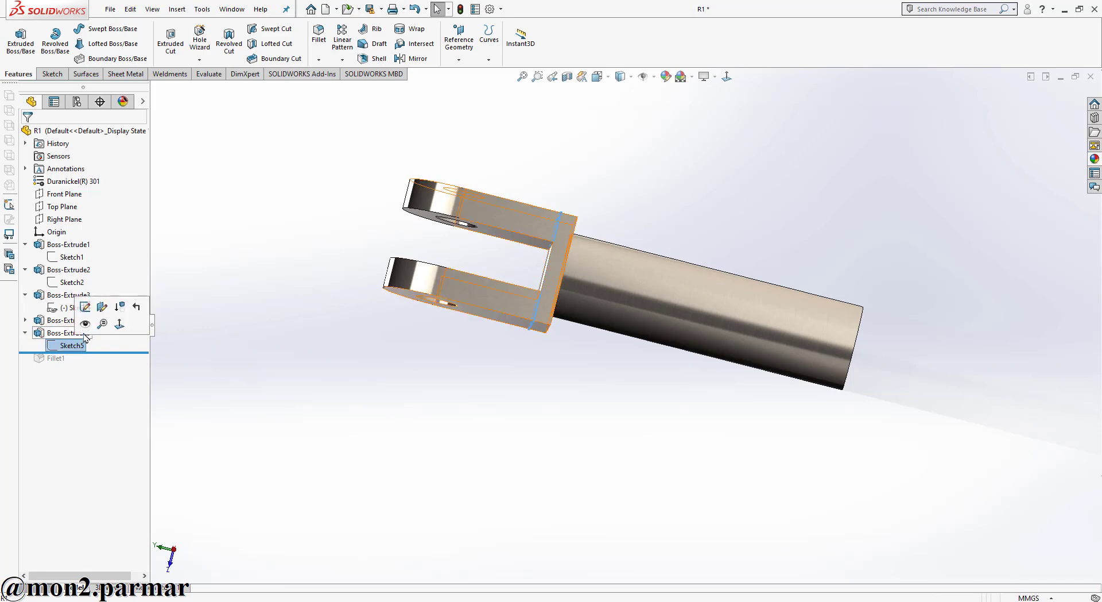
left_click(85, 307)
mouse_move(389, 369)
middle_mouse_down()
mouse_move(285, 423)
mouse_move(305, 423)
middle_mouse_up()
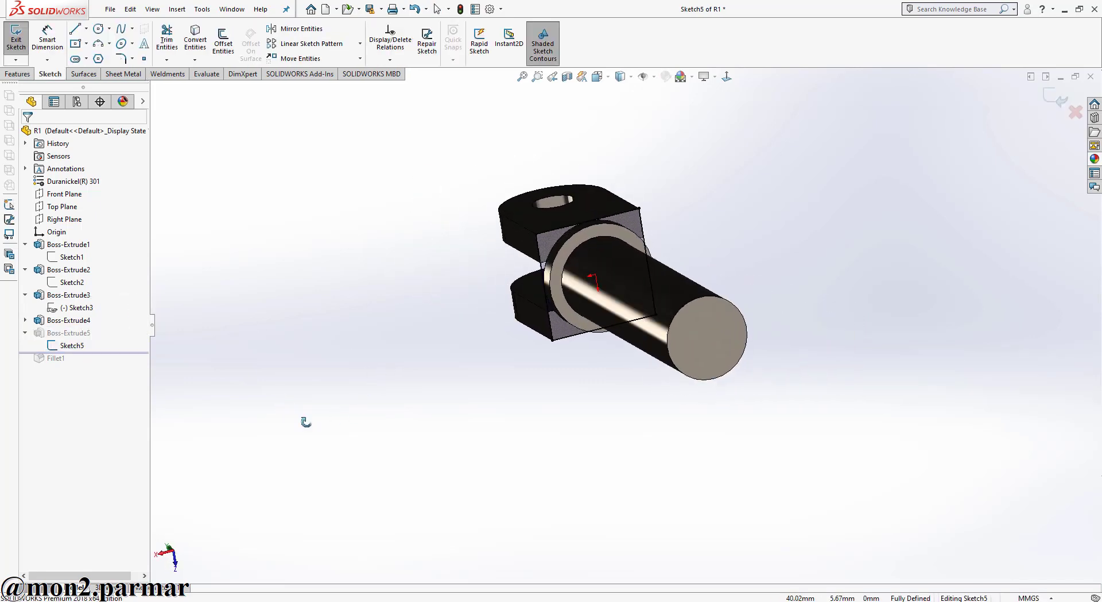
key("ctrl+b")
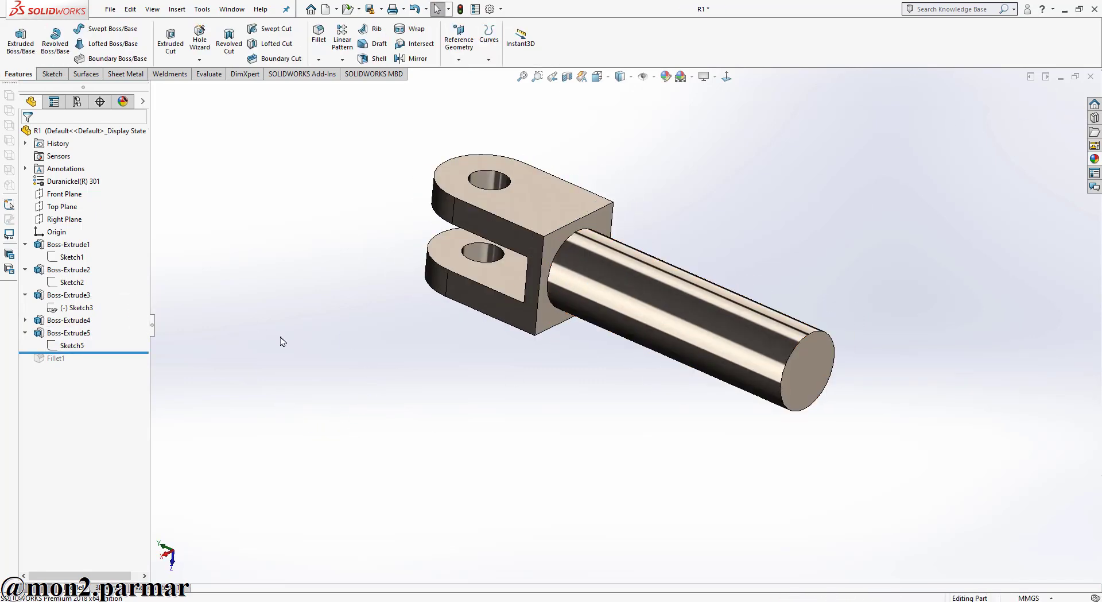
Step: Restore the 2 mm Fillet1 at the shank-fork junction, then close the R1 window
left_click_drag(105, 349, 101, 366)
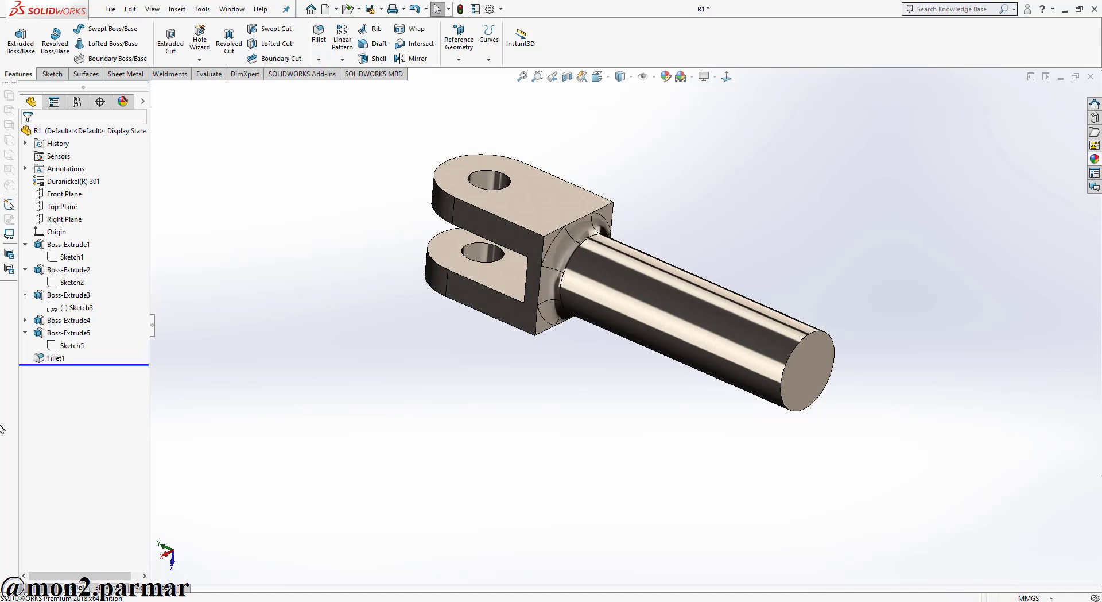
left_click(45, 362)
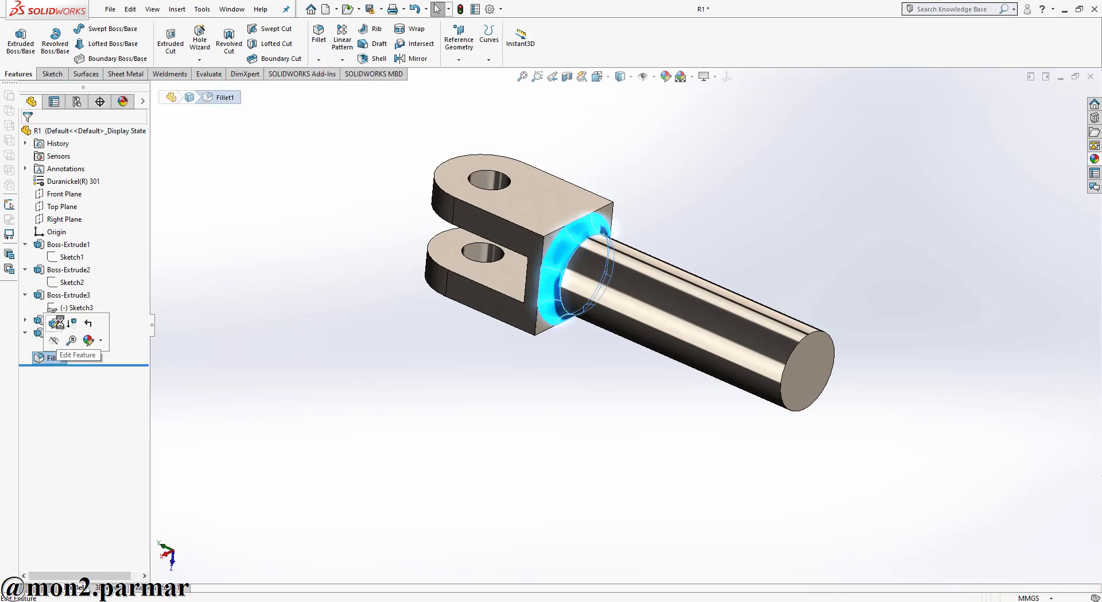
left_click(54, 341)
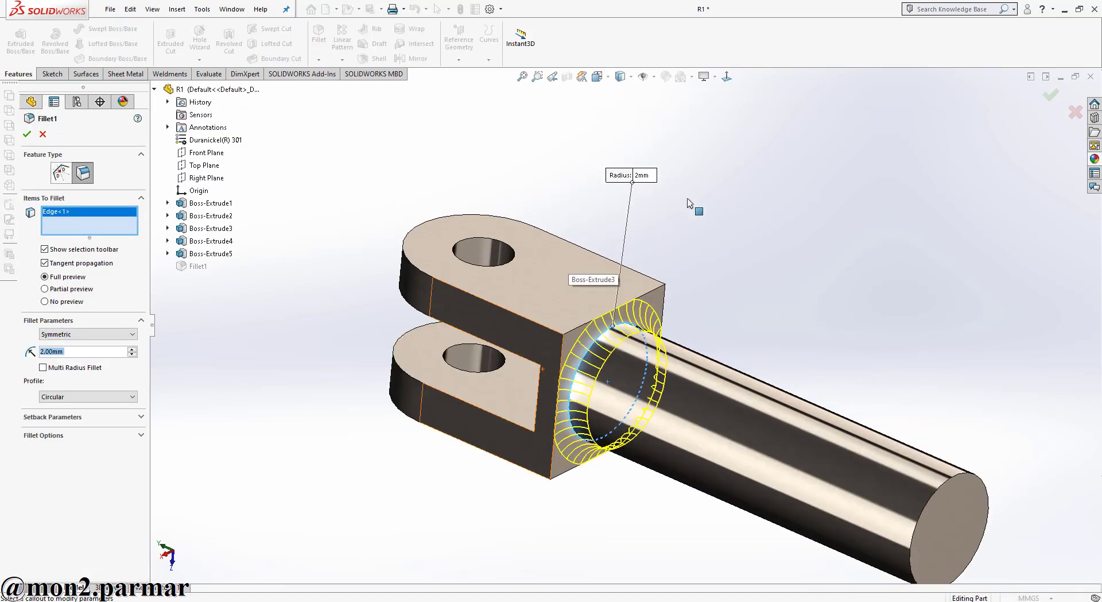
scroll(696, 205, "down", 2)
left_click(43, 134)
scroll(709, 214, "up", 2)
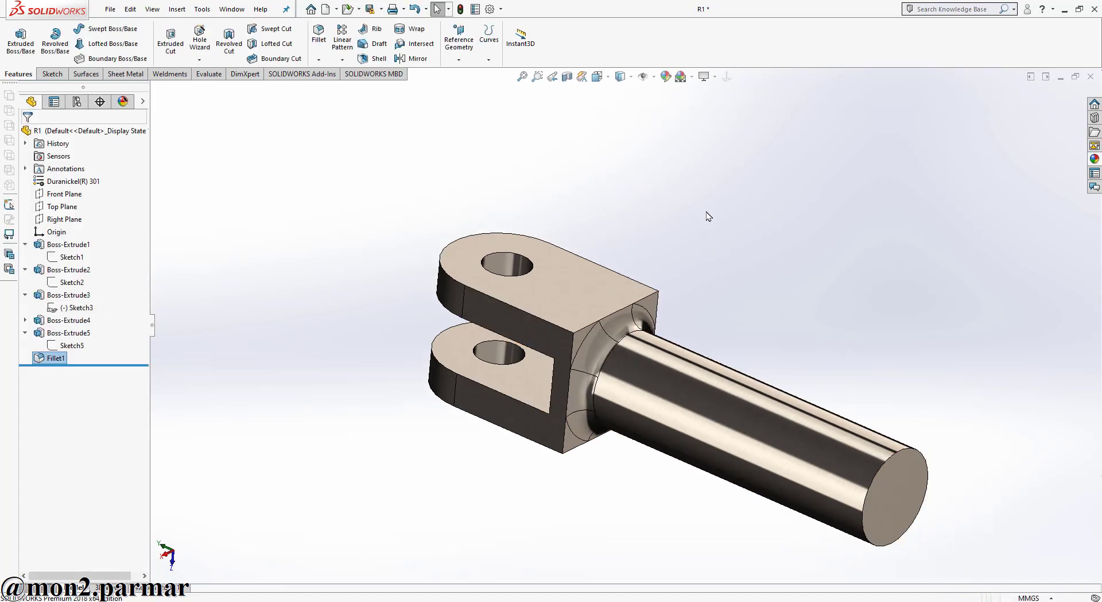
left_click(1091, 79)
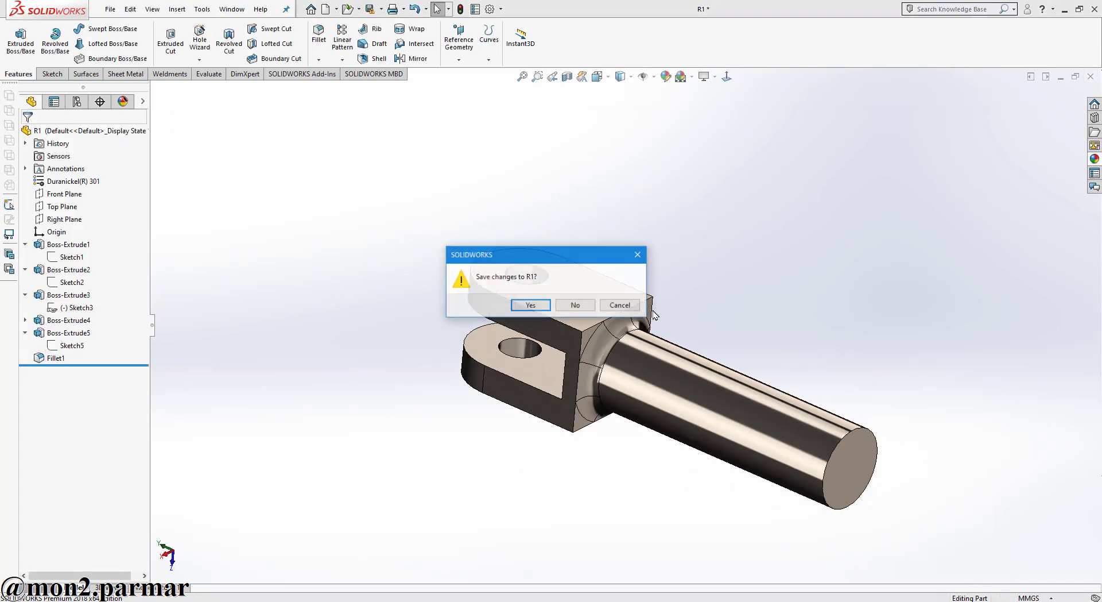
Step: Save R1 and rebuild the 90 degree uni assembly with it
left_click(528, 307)
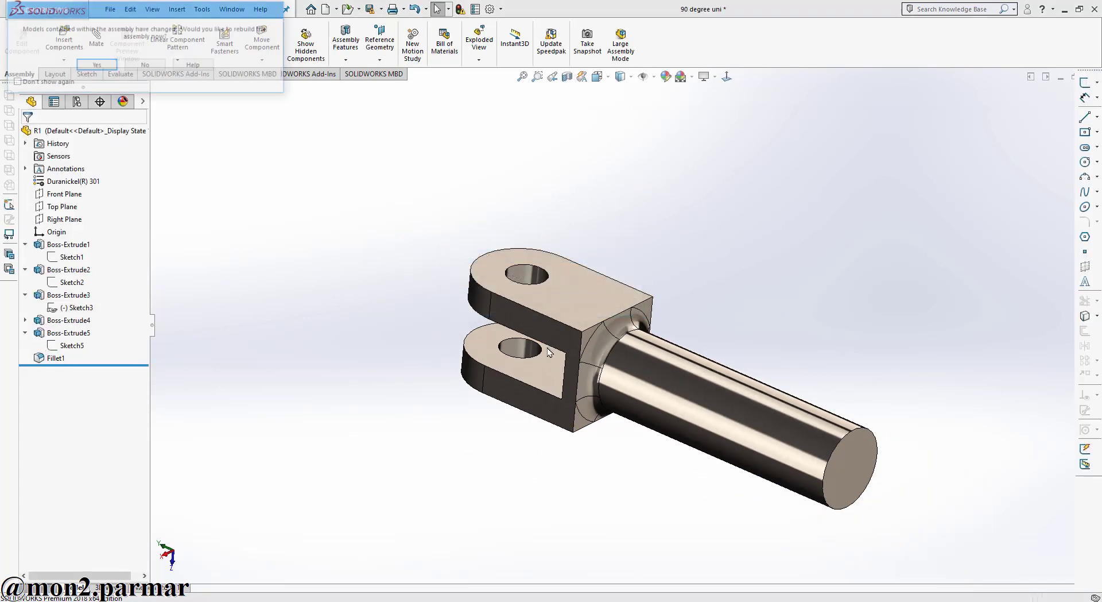
left_click(97, 66)
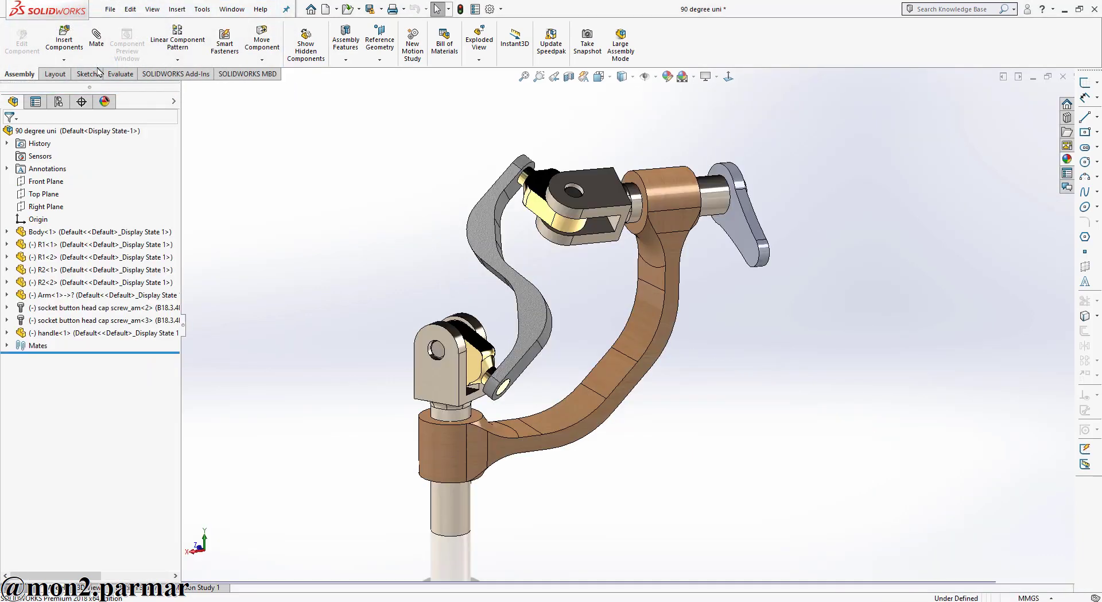
left_click(135, 261)
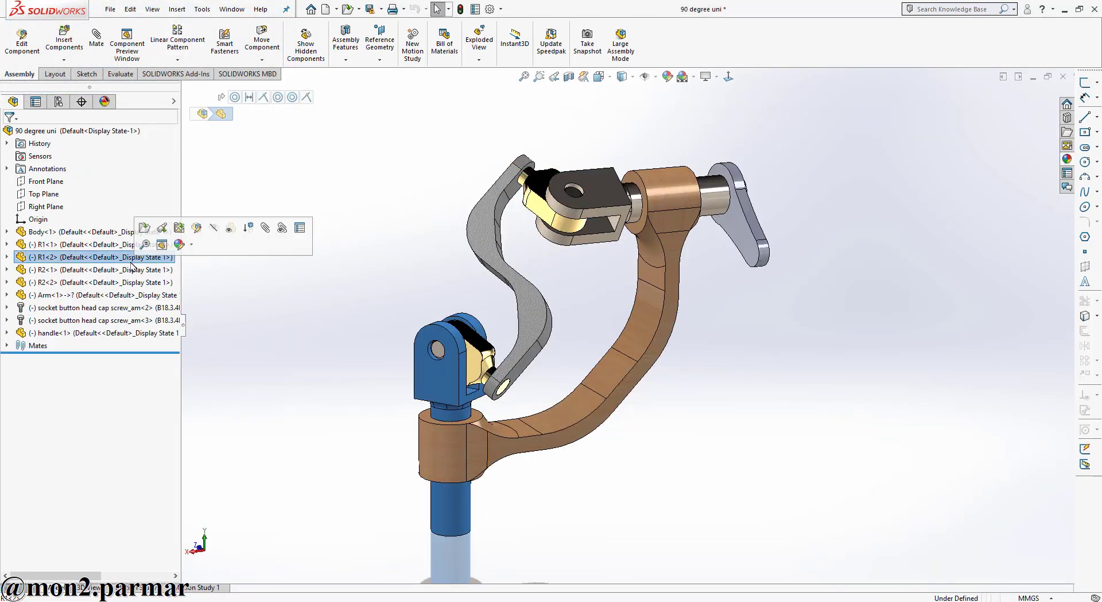
Step: Open R2<1> as its own part and expand Boss-Extrude1 to show its sketch
left_click(88, 269)
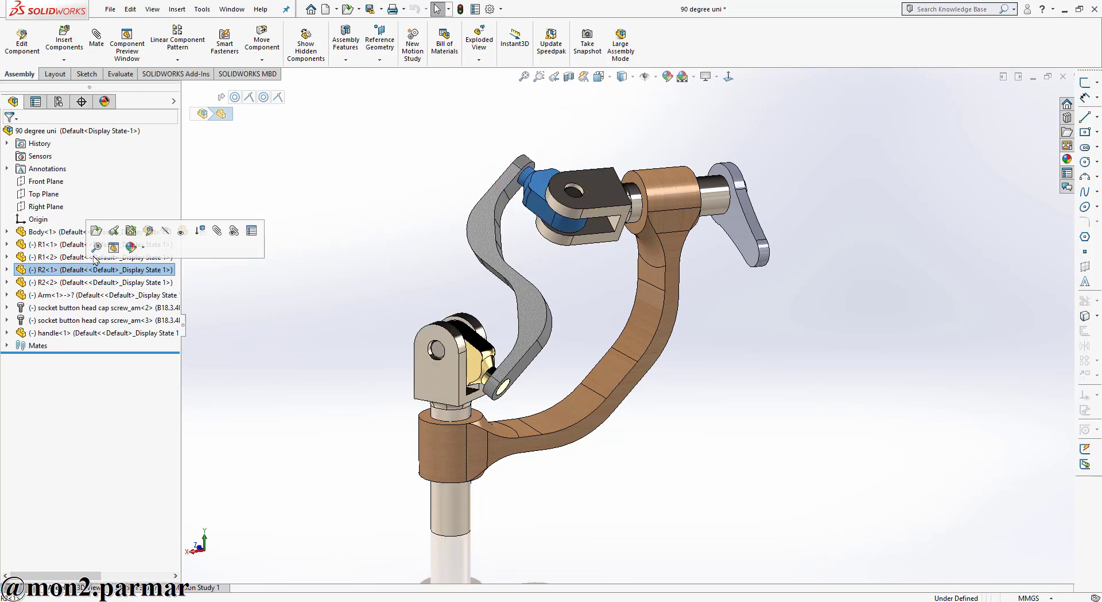
left_click(96, 230)
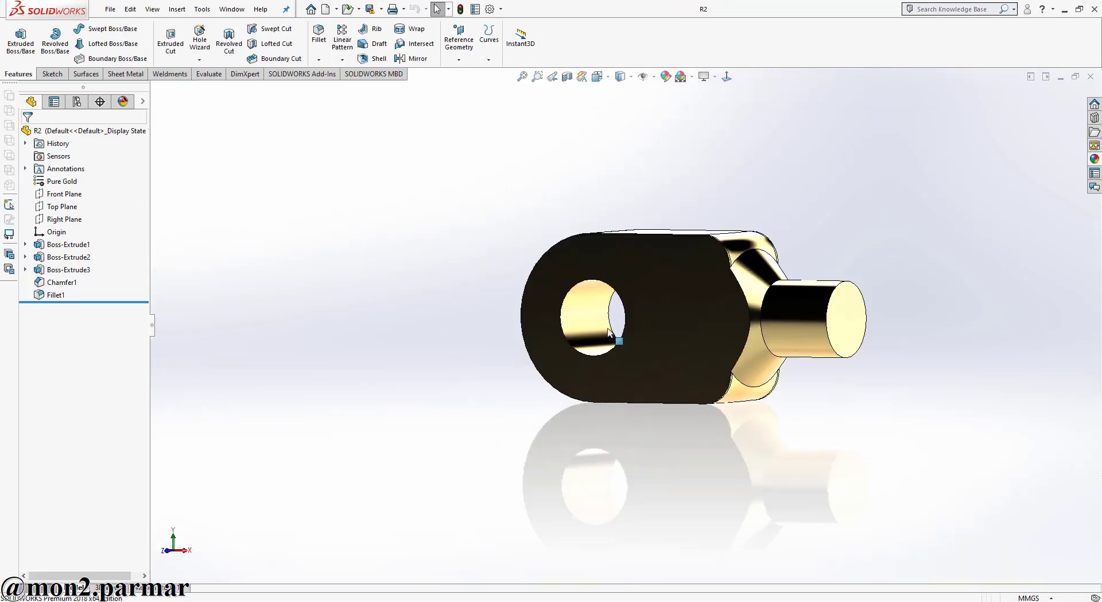
left_click(25, 244)
Step: Edit R2's Sketch1 and move the Ø5 hole dimension farther left
left_click(76, 257)
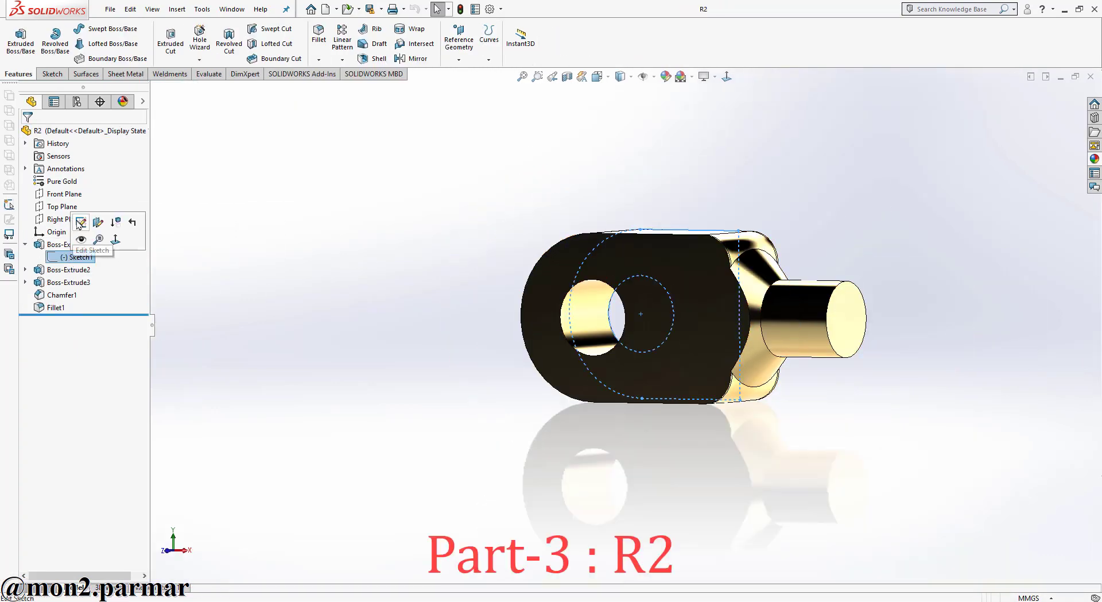
left_click(79, 223)
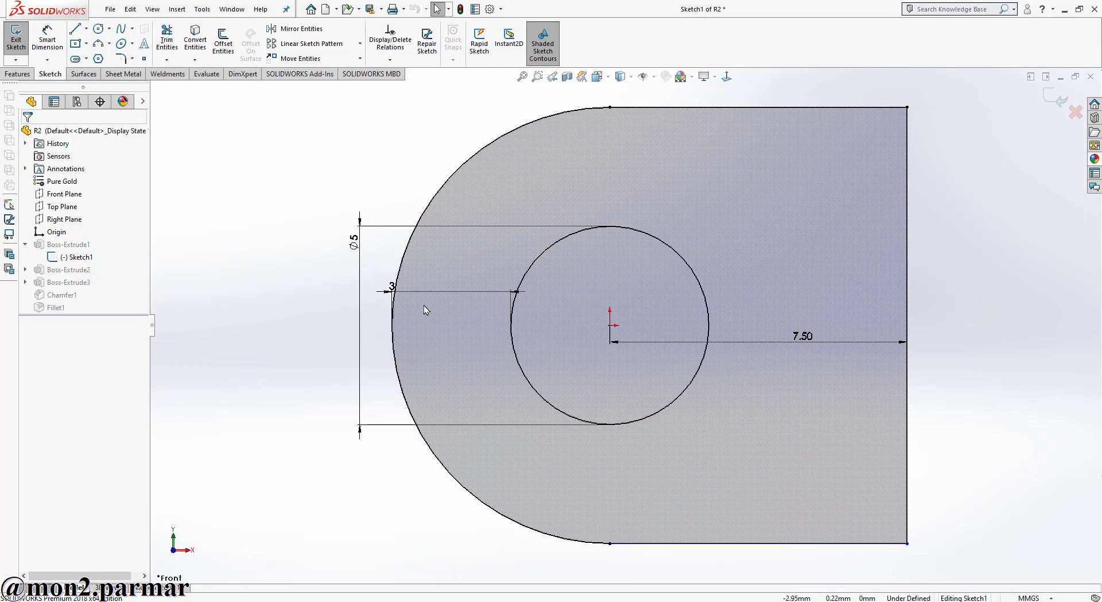
left_click_drag(362, 290, 301, 290)
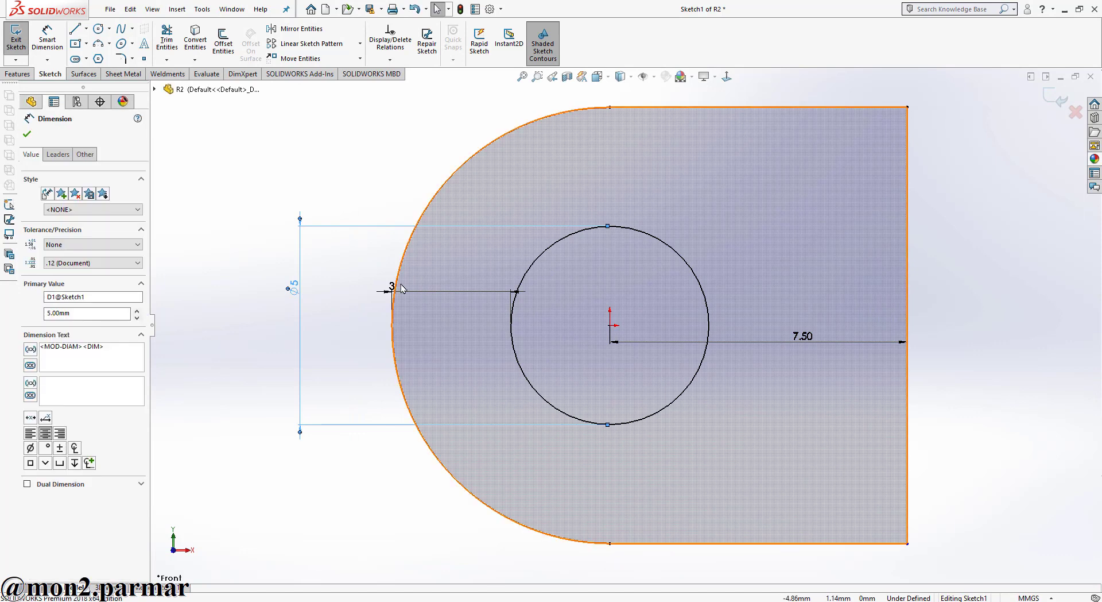
scroll(452, 328, "up", 3)
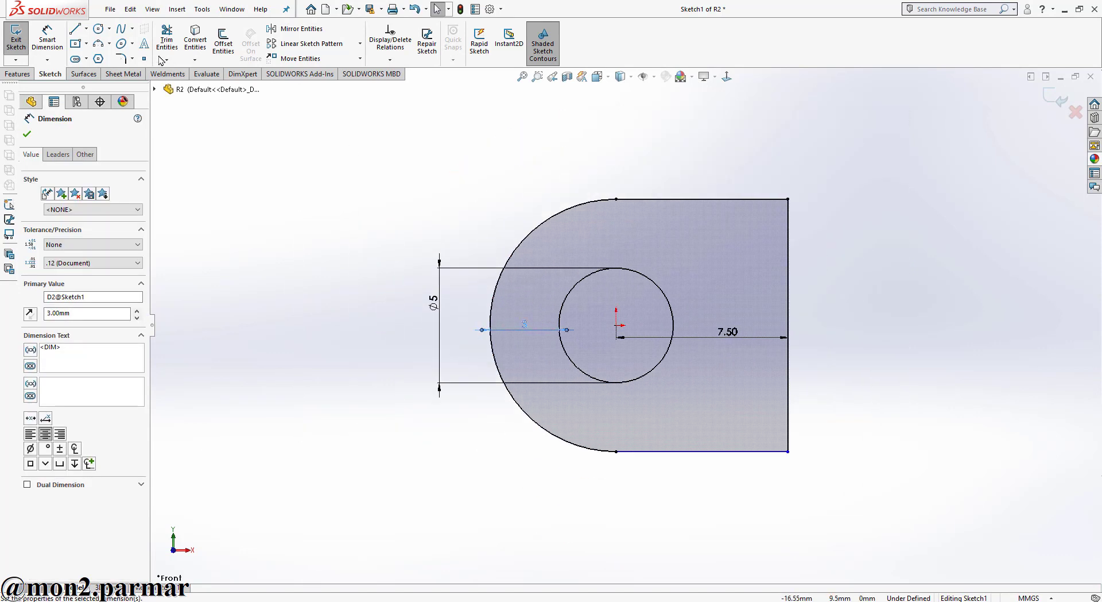
Step: Dimension the right vertical edge at 11 mm
left_click(51, 40)
left_click(809, 281)
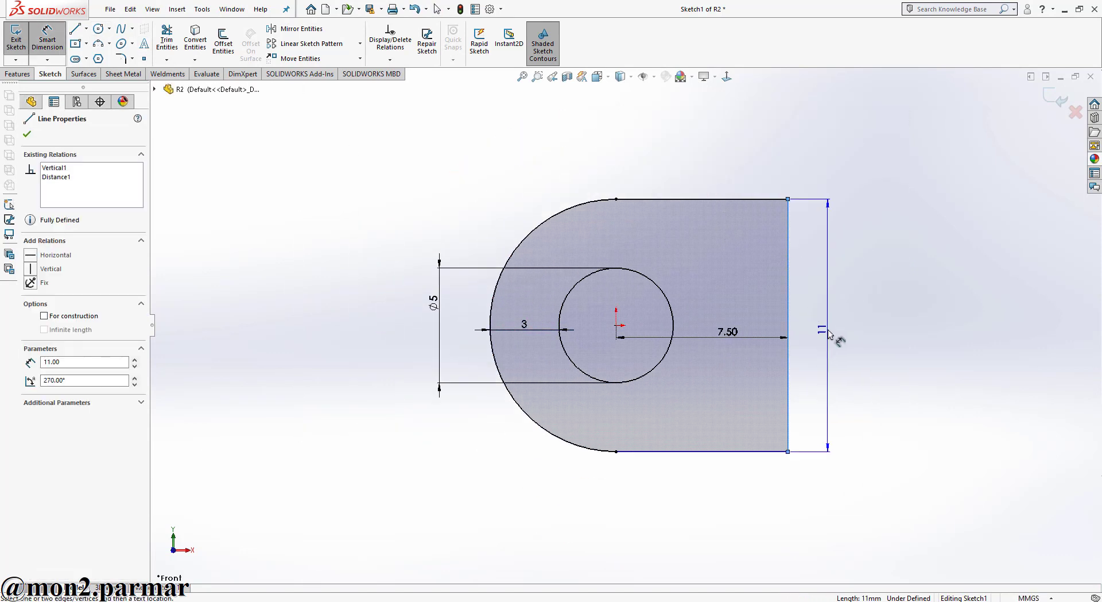
left_click(831, 335)
key("Return")
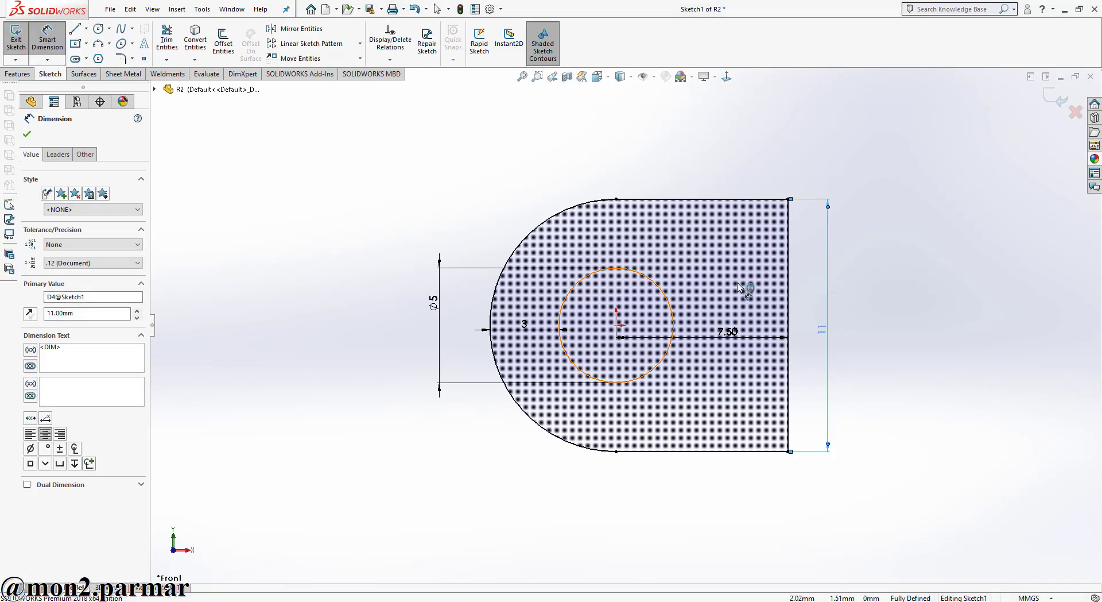
Step: Add a driven 7.50 dimension from the hole to the right edge, then exit the sketch
left_click(671, 308)
left_click(788, 256)
left_click(695, 152)
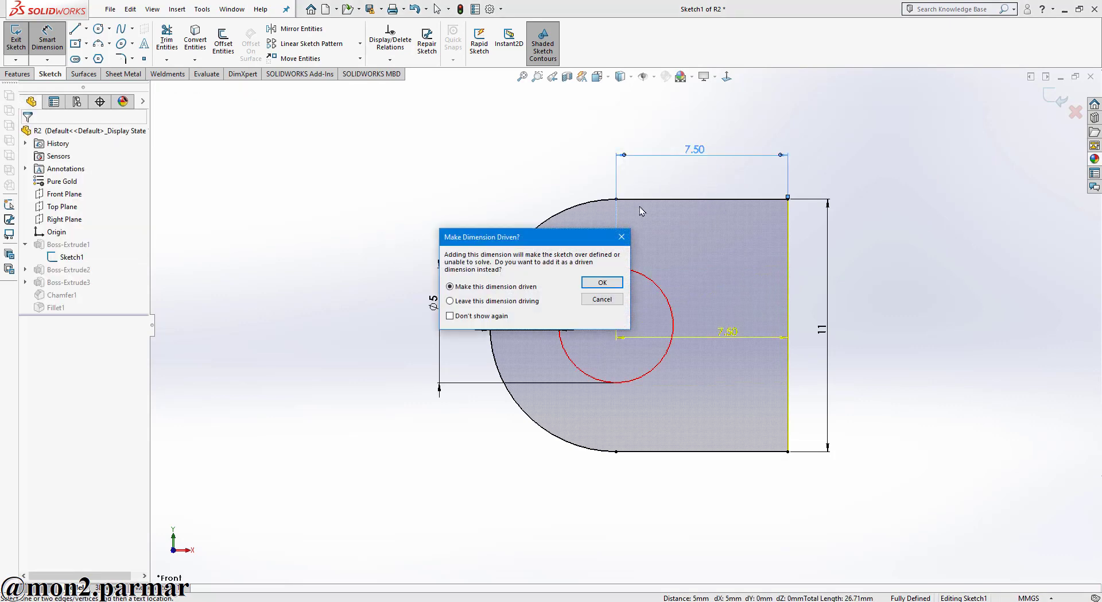
left_click(592, 283)
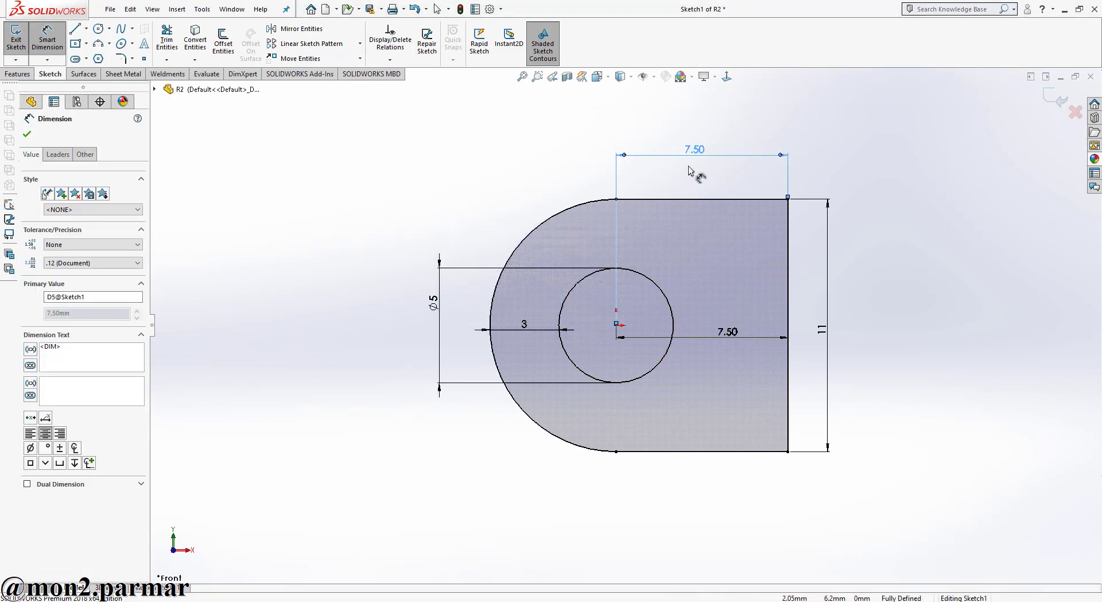
left_click(1063, 99)
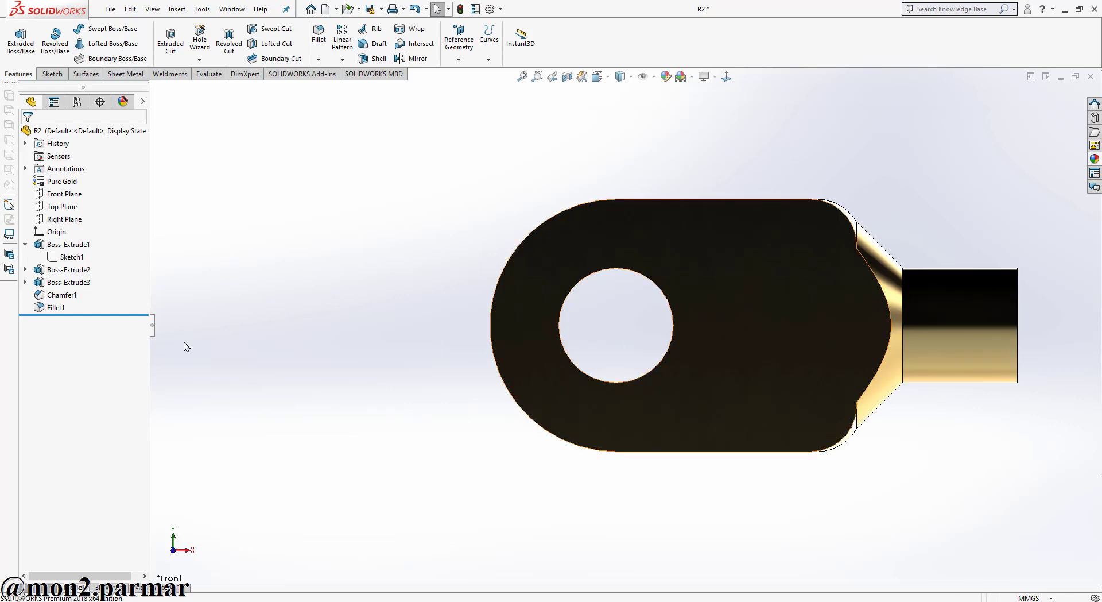
left_click(51, 281)
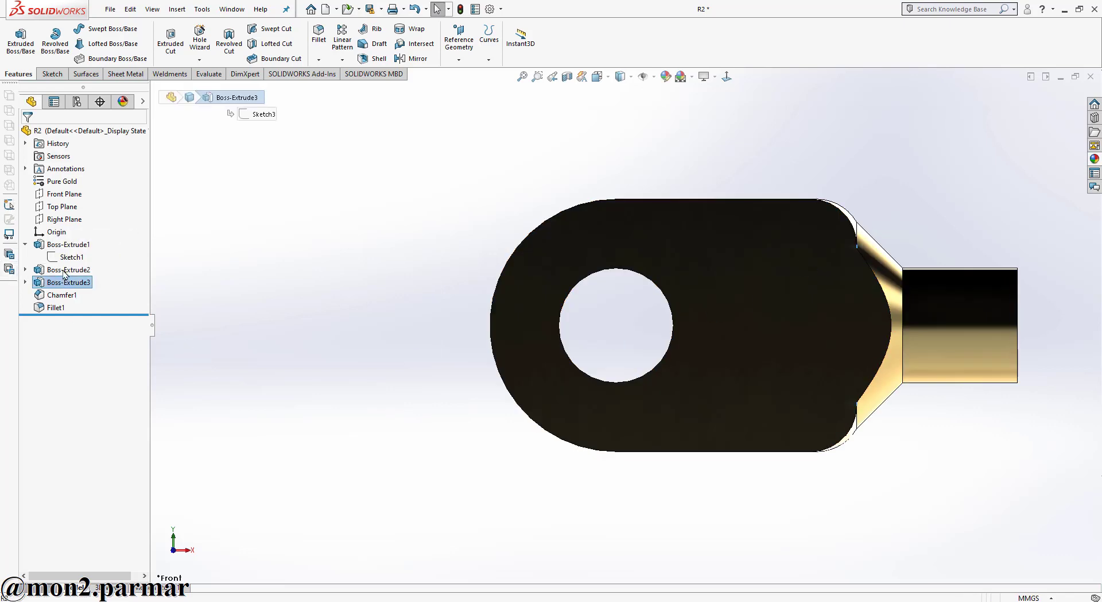
left_click(64, 269)
left_click(25, 269)
left_click(69, 282)
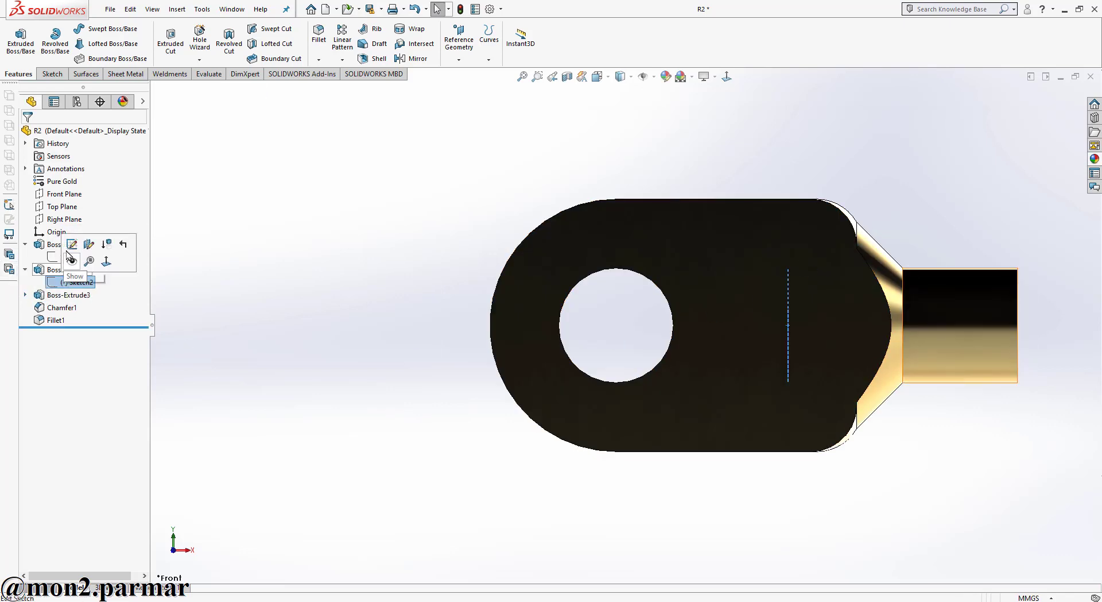
left_click(72, 245)
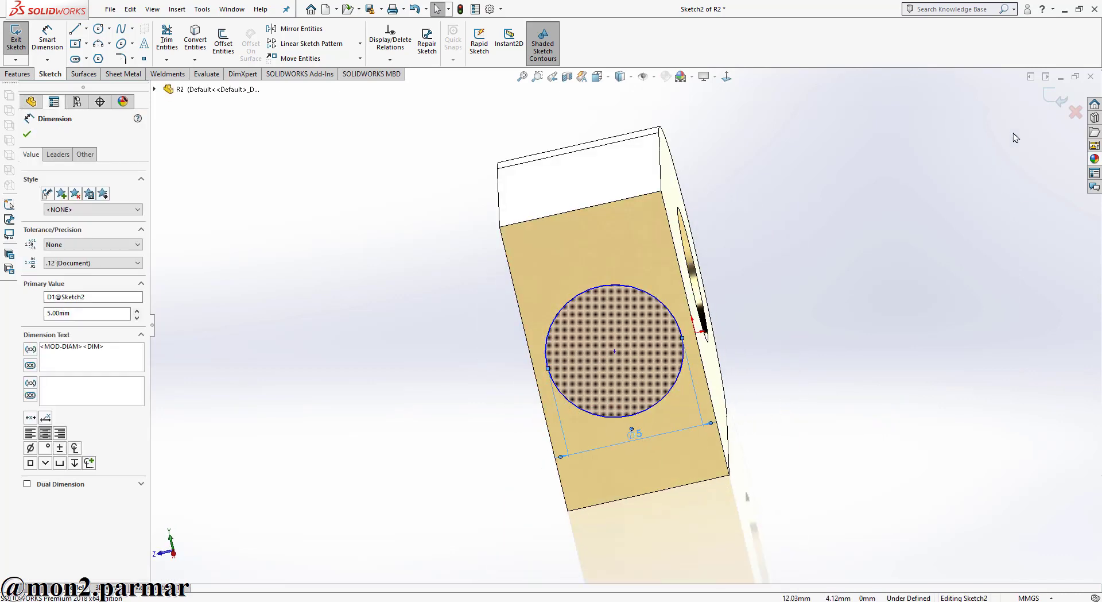
left_click(1049, 103)
left_click(68, 295)
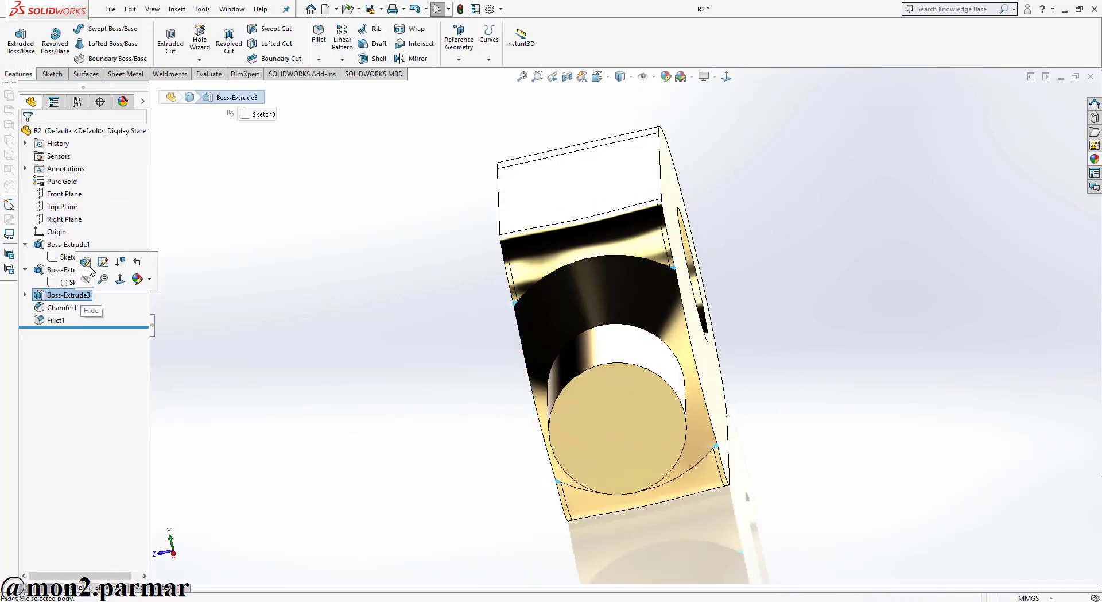
left_click(81, 260)
middle_click_drag(459, 386, 621, 364)
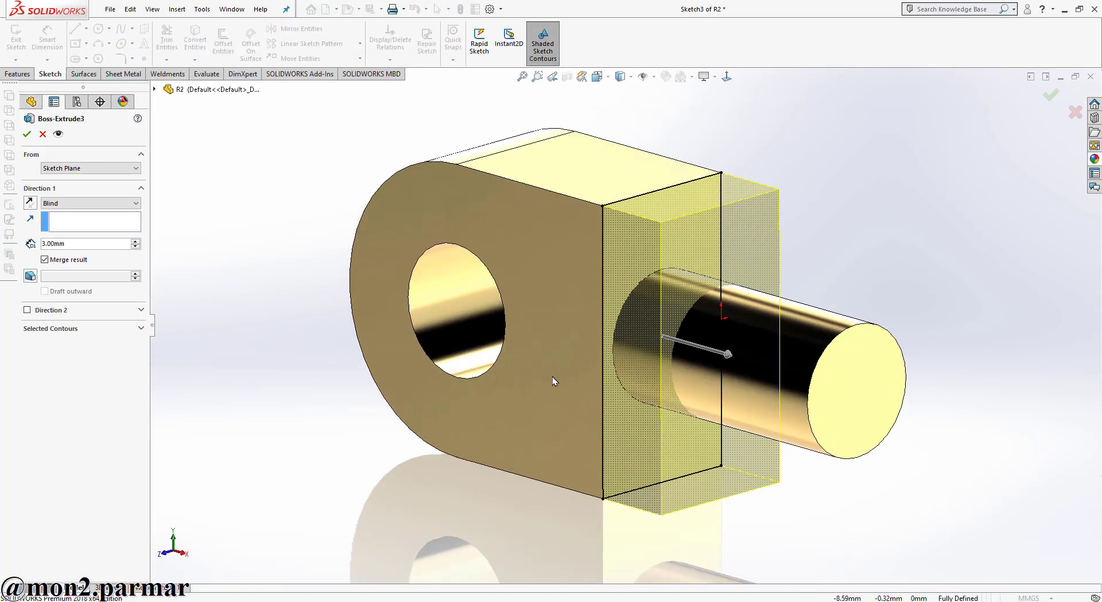
scroll(621, 364, "up", 3)
middle_click_drag(728, 359, 976, 192)
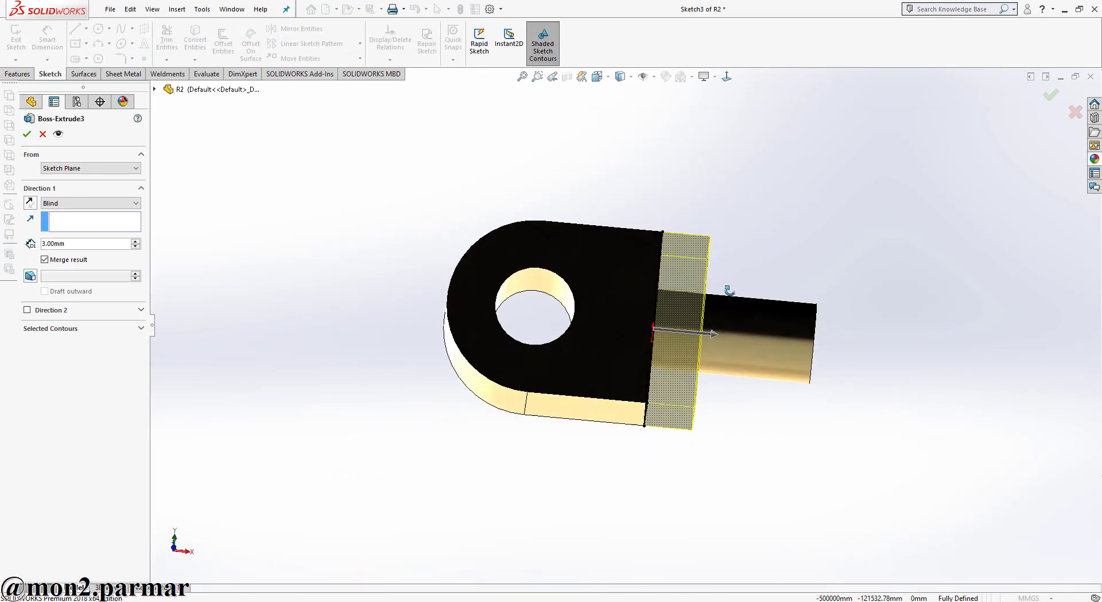
left_click(1050, 97)
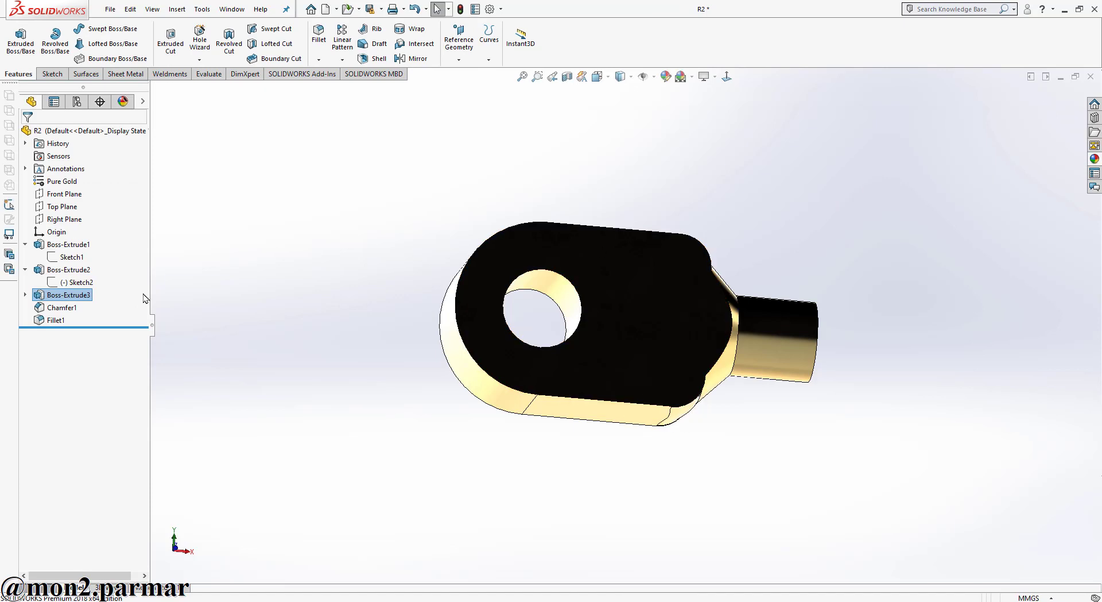
Step: Review Chamfer1 at 2.00mm × 45° and cancel without changes
left_click(55, 306)
left_click(64, 280)
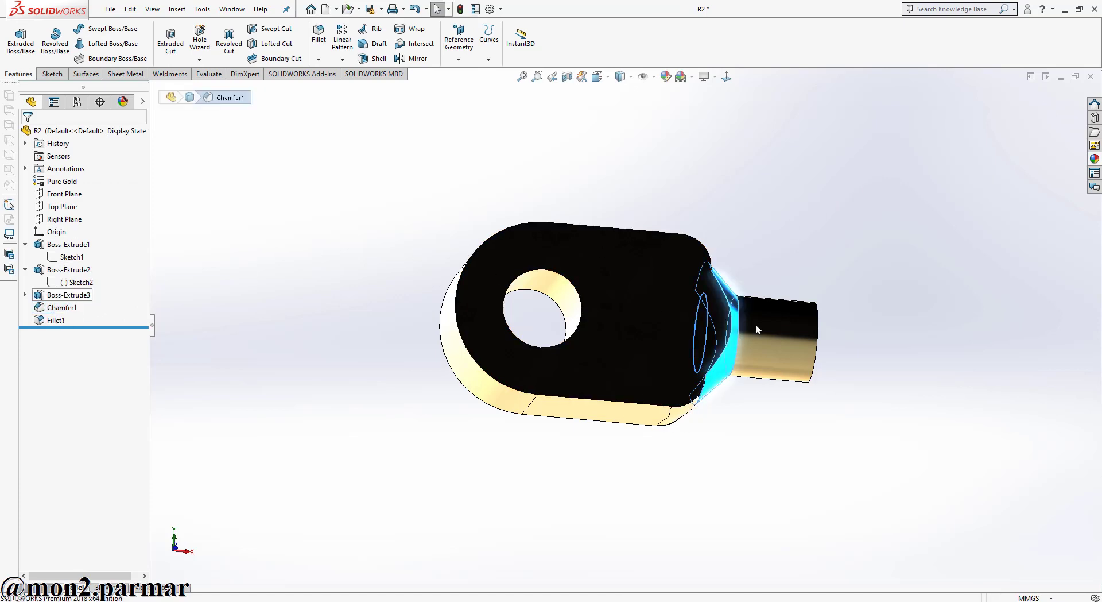
middle_click_drag(728, 352, 702, 482)
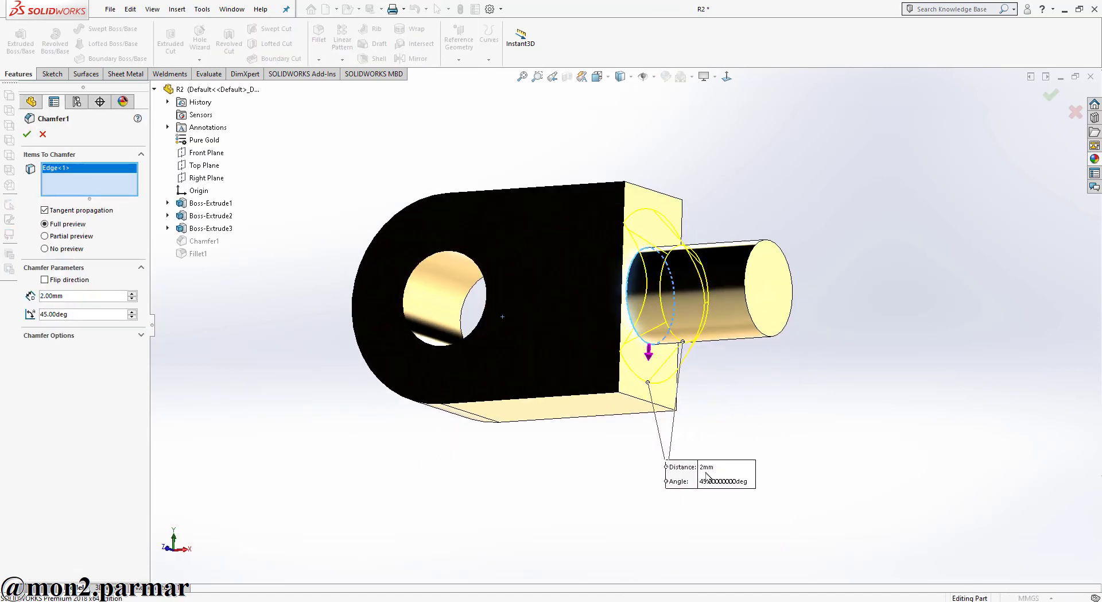
scroll(702, 482, "down", 3)
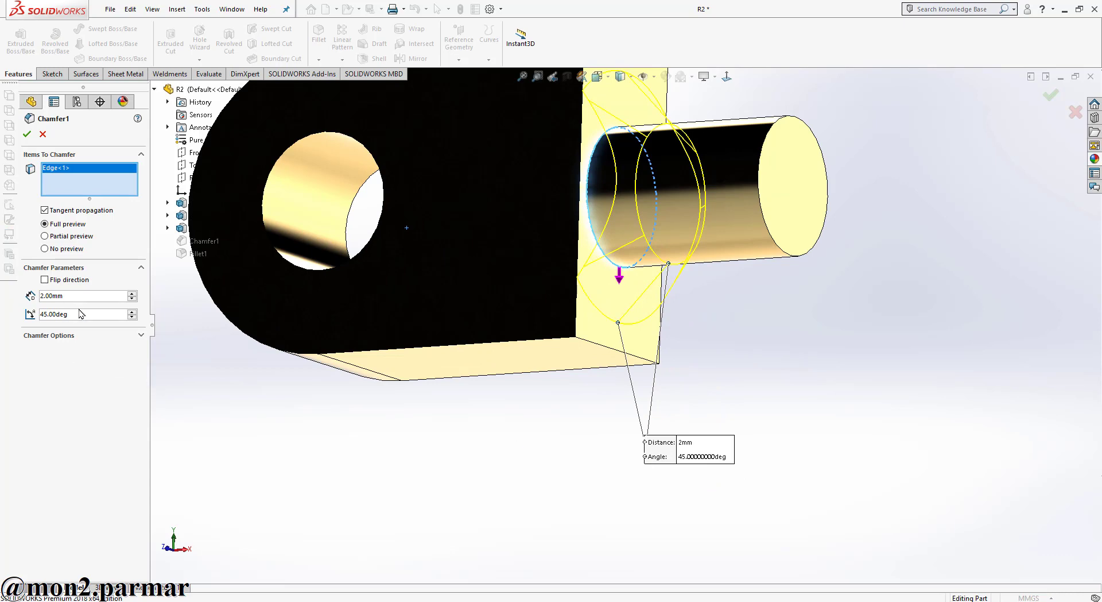
left_click(44, 134)
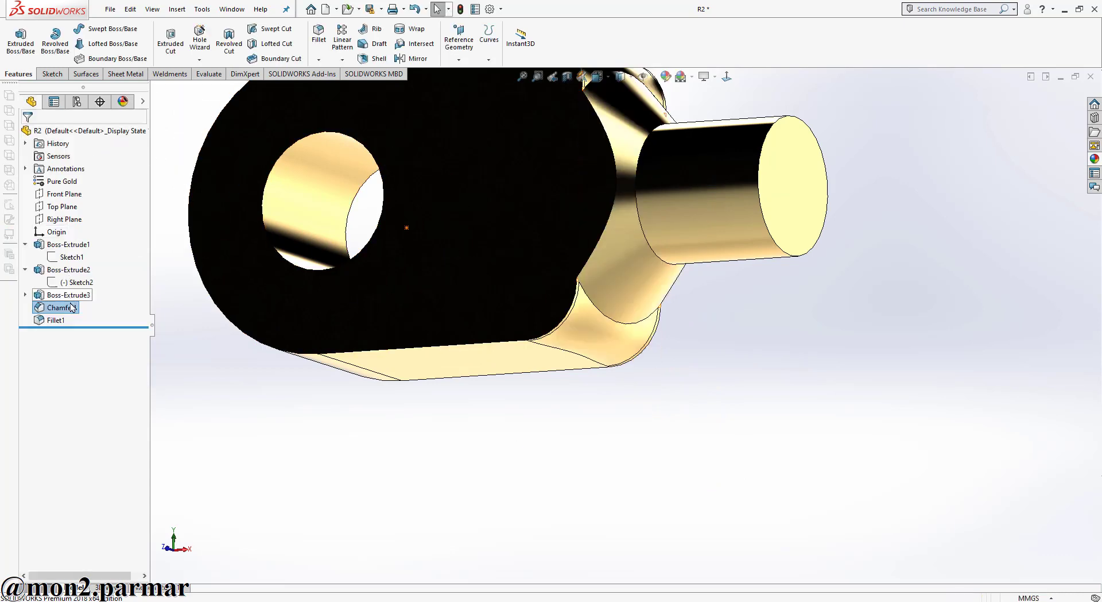
Step: Review Fillet1's 2.00mm radius, close it unchanged, and turn to a near-front view
left_click(54, 318)
left_click(64, 290)
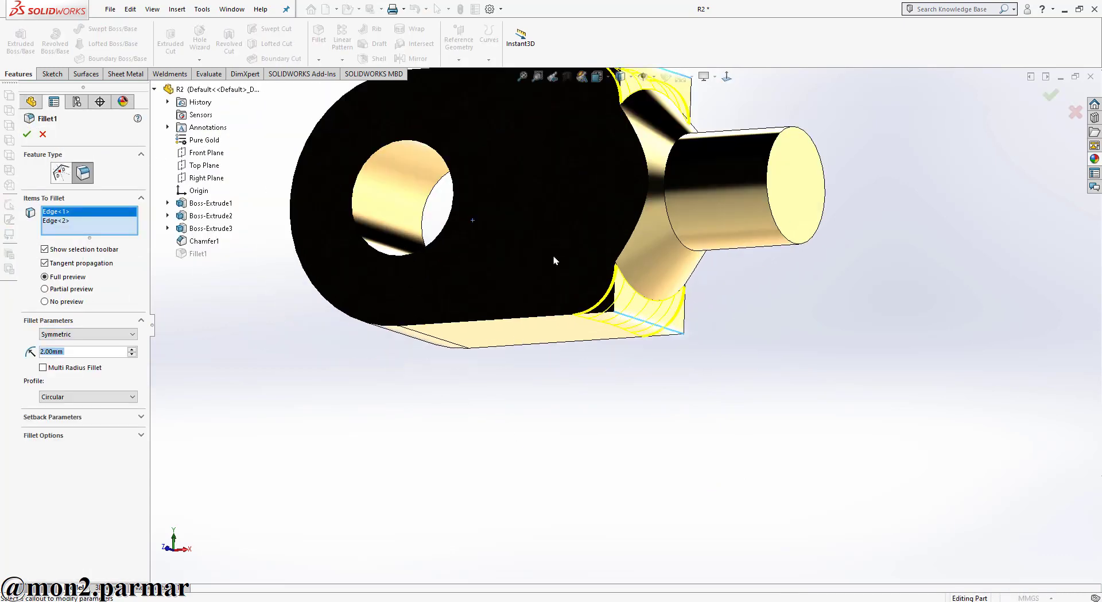
mouse_move(507, 430)
middle_mouse_down()
mouse_move(612, 268)
mouse_move(581, 256)
middle_mouse_up()
scroll(612, 268, "up", 3)
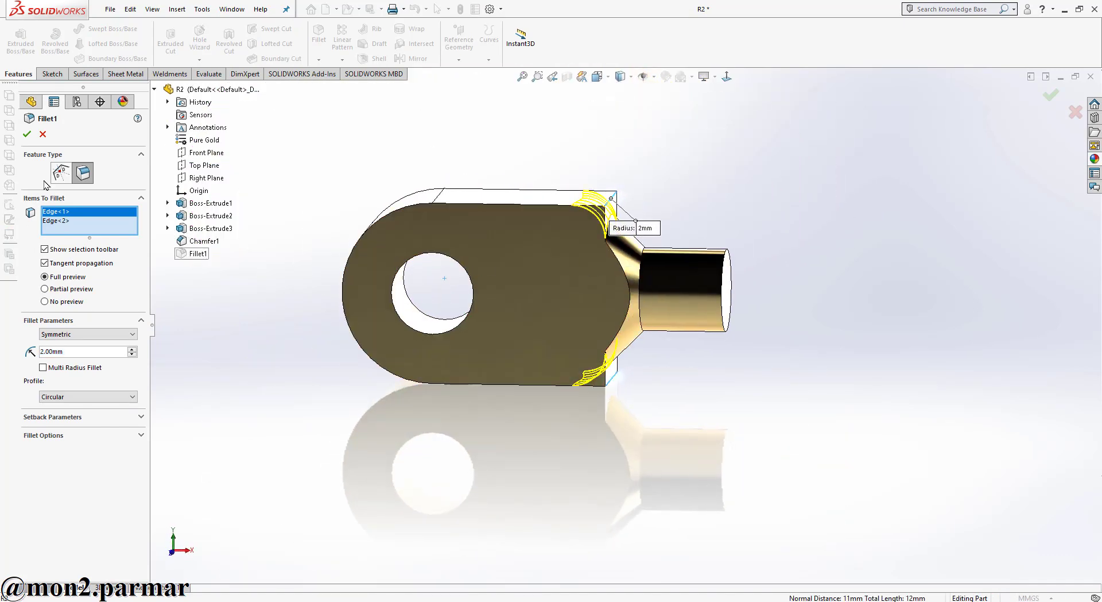
left_click(43, 135)
scroll(537, 307, "up", 3)
middle_click_drag(522, 313, 533, 261)
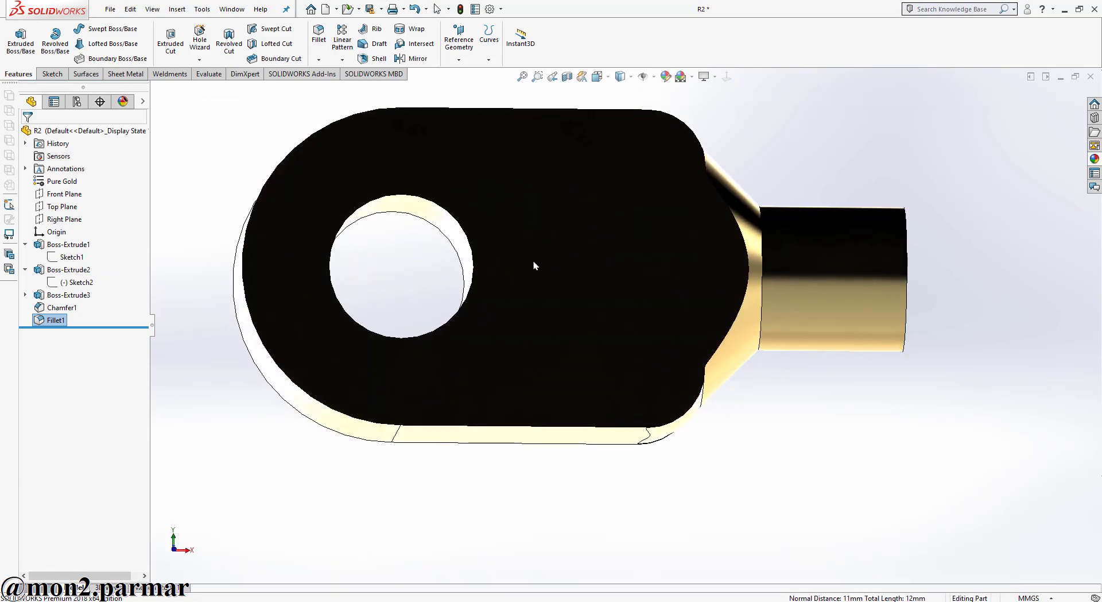
left_click(545, 448)
Step: Close R2, answering the save prompt, and rebuild the 90 degree uni assembly
left_click(1091, 76)
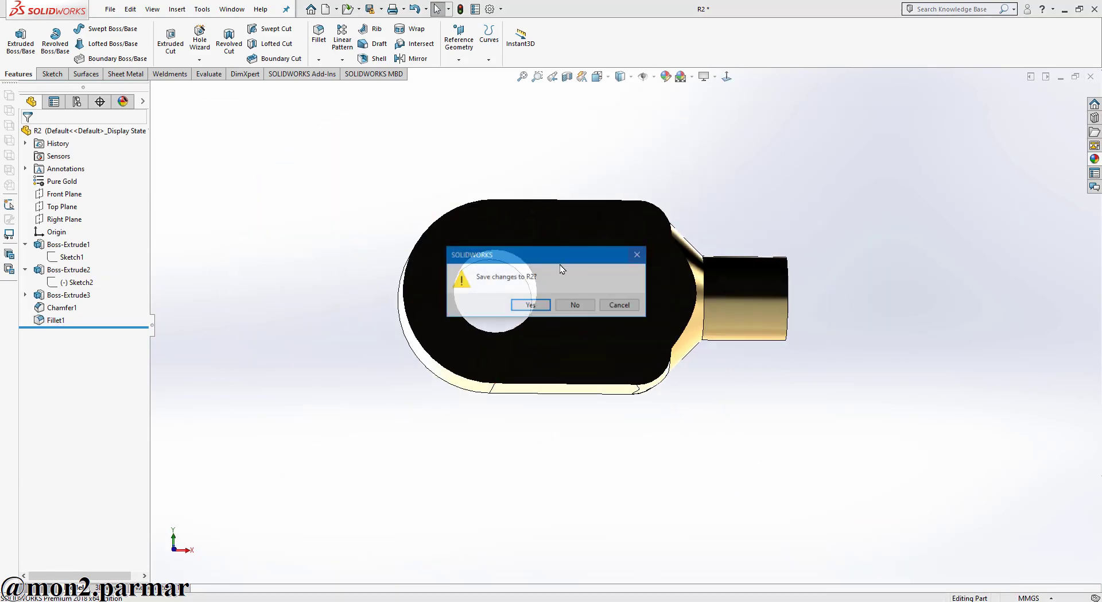
left_click(527, 304)
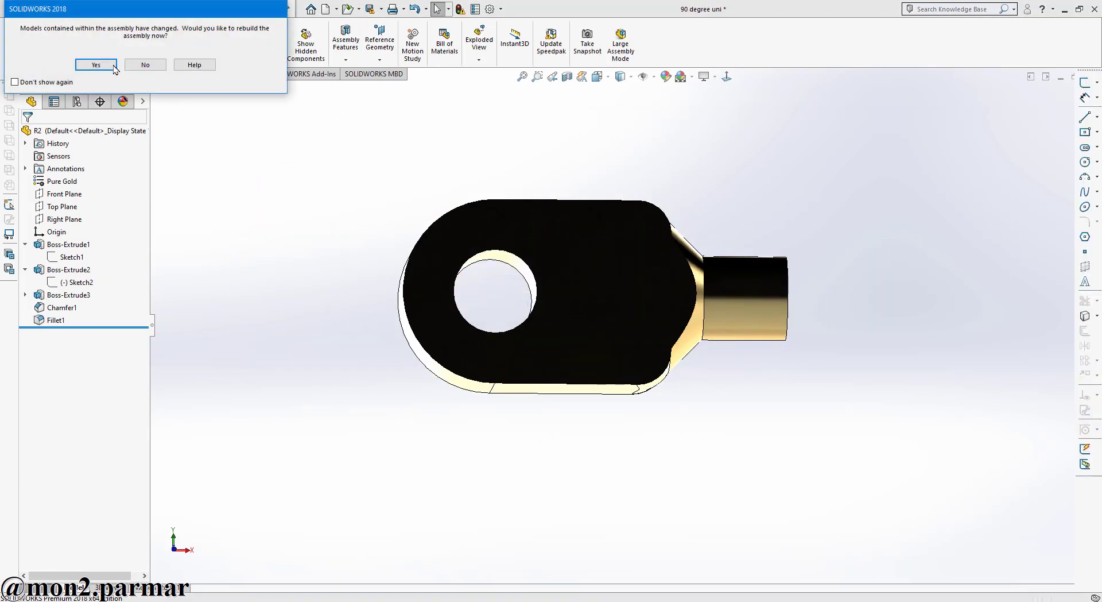
left_click(115, 67)
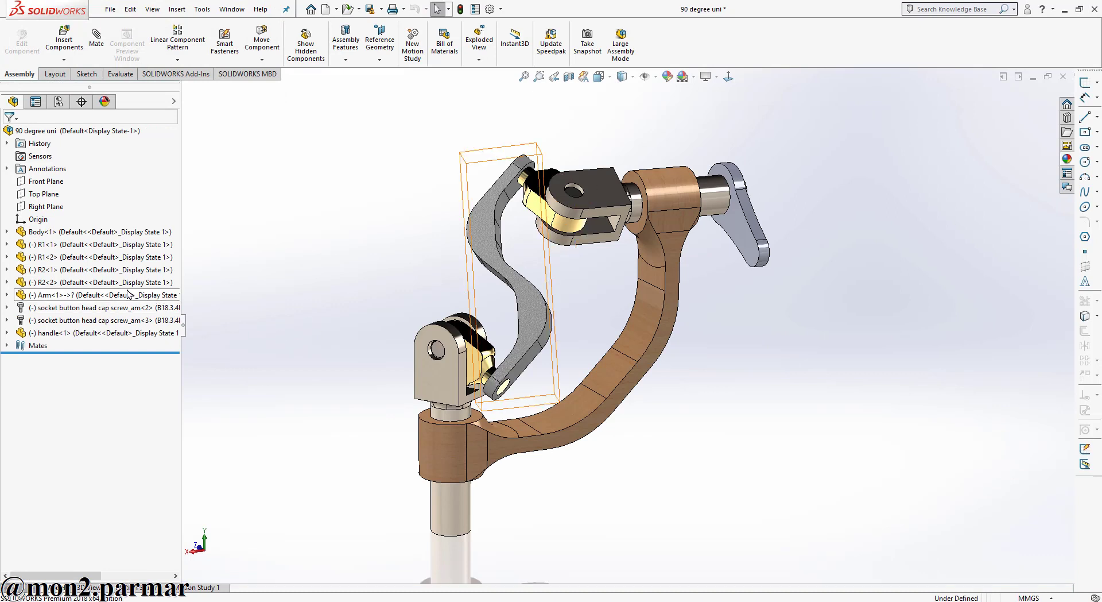
Step: Open the Arm<1> component as its own part
left_click(118, 282)
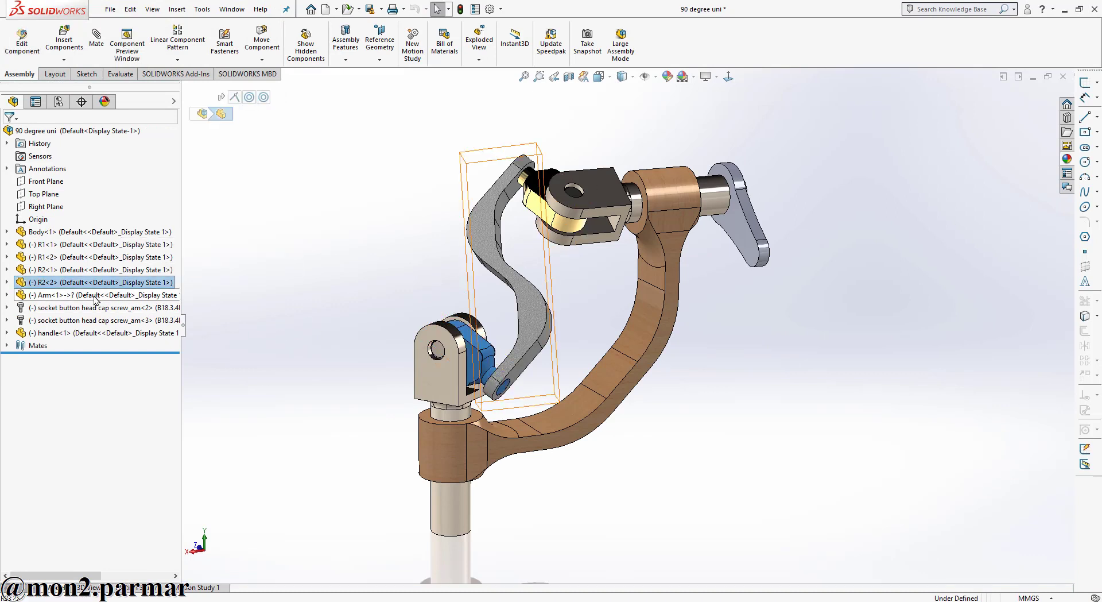
left_click(96, 296)
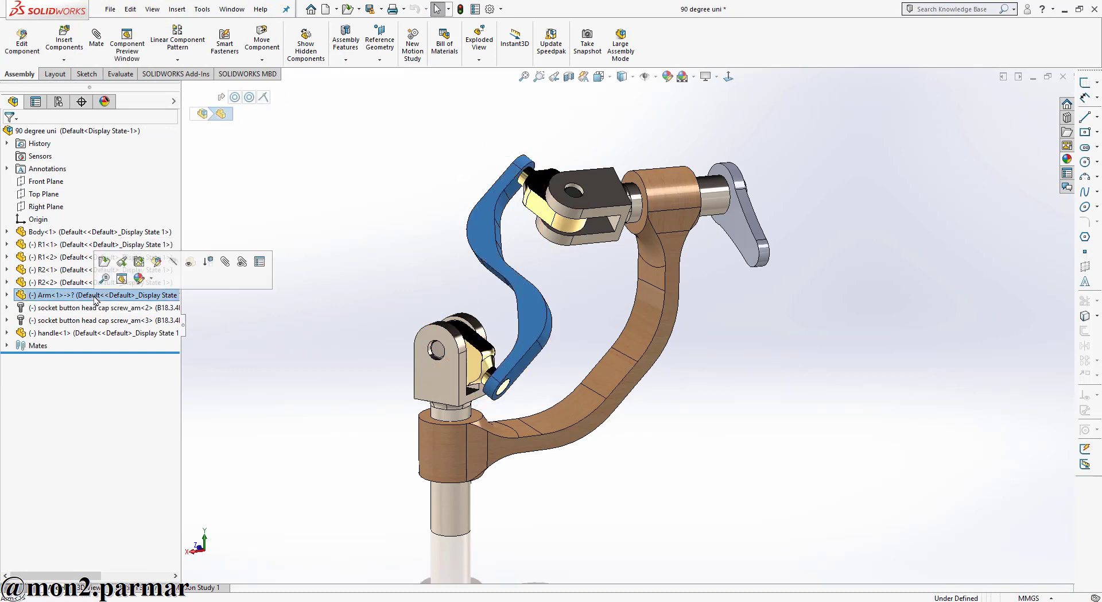
left_click(103, 262)
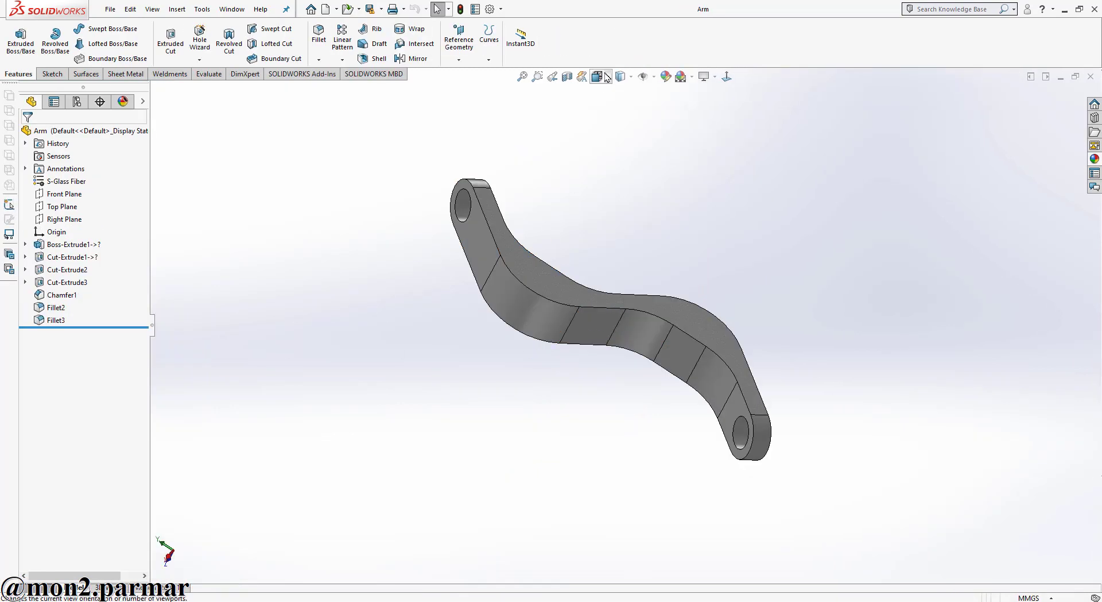
Step: Edit the Arm's Sketch1 in front view and move the 22.35 dimension farther out
key("ctrl+1")
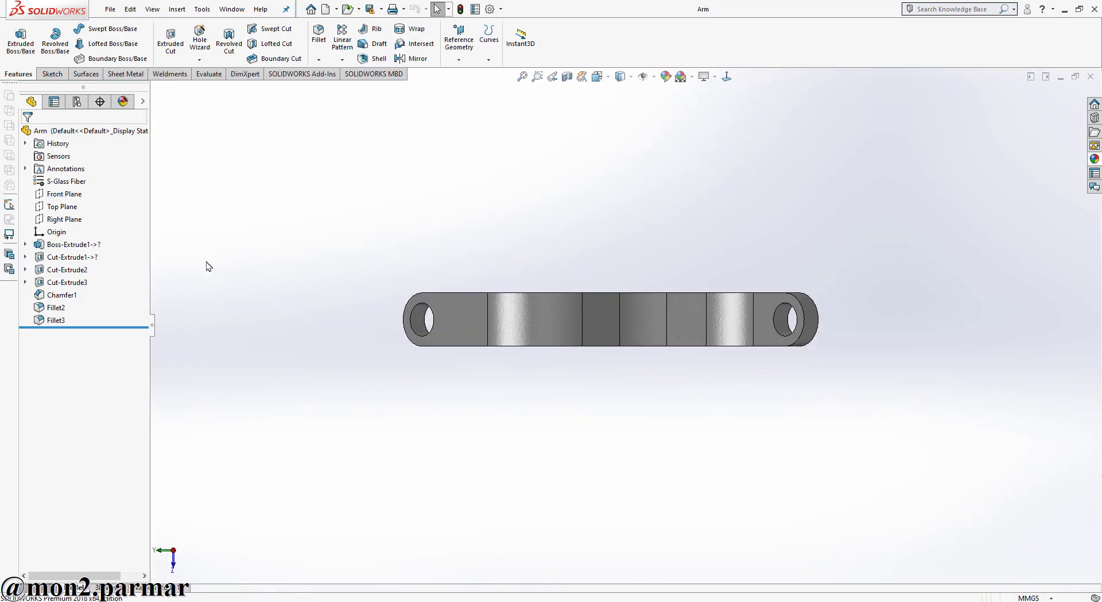
left_click(26, 244)
left_click(81, 257)
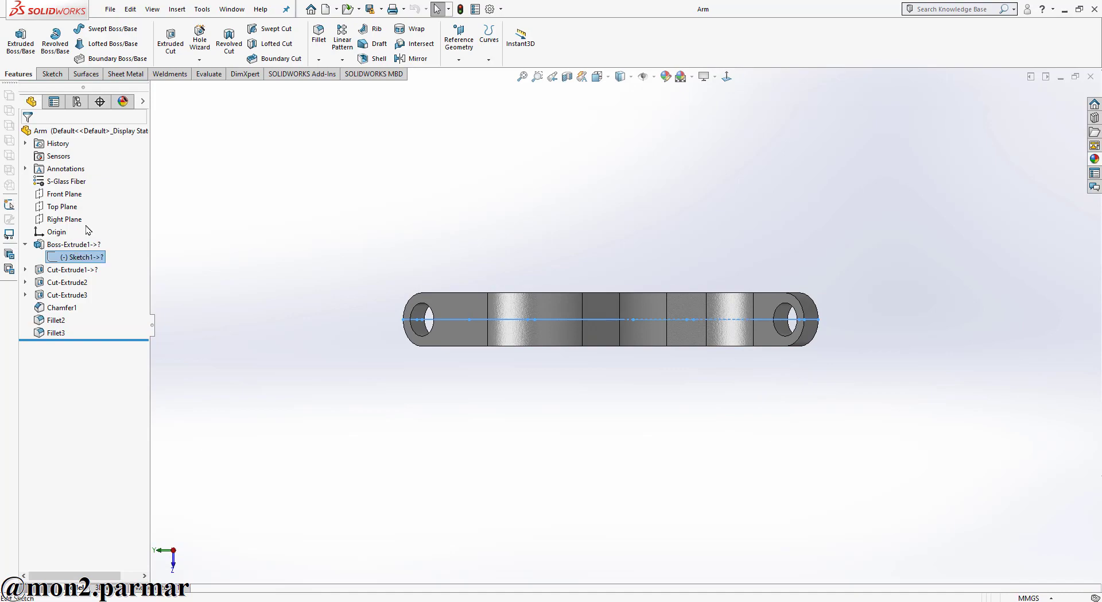
left_click(88, 229)
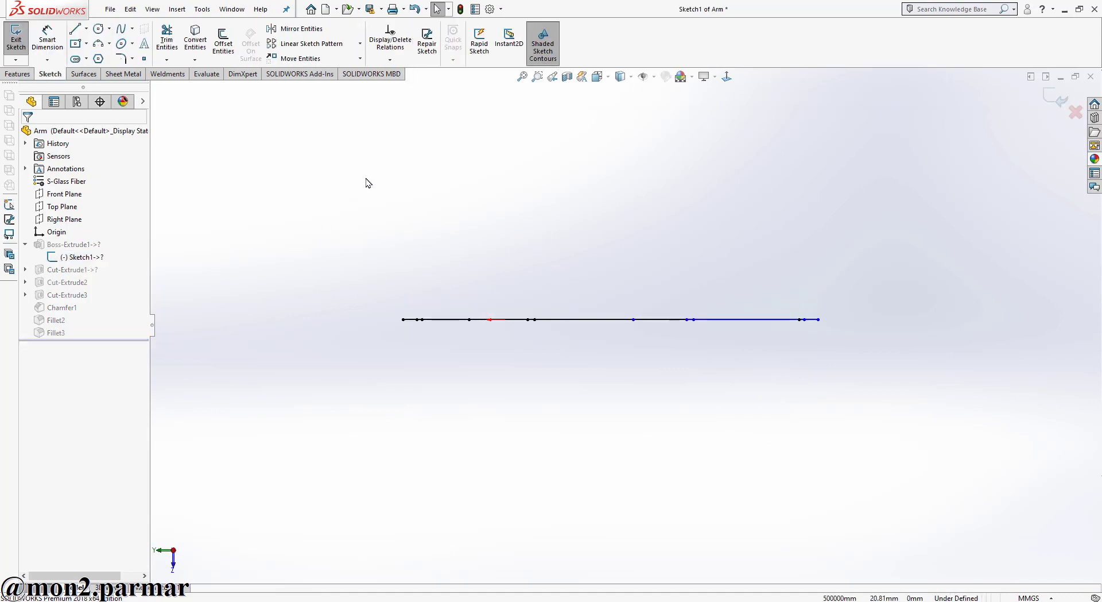
left_click(598, 76)
left_click(597, 95)
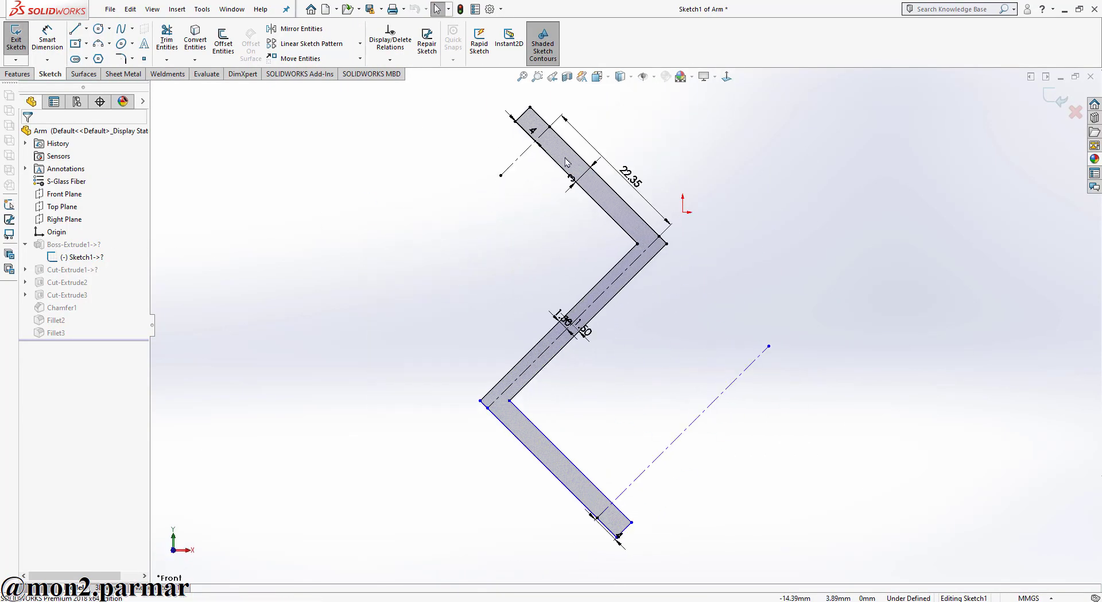
left_click_drag(634, 180, 631, 143)
Step: Add the 35.04 overall distance between the parallel lines
left_click(43, 46)
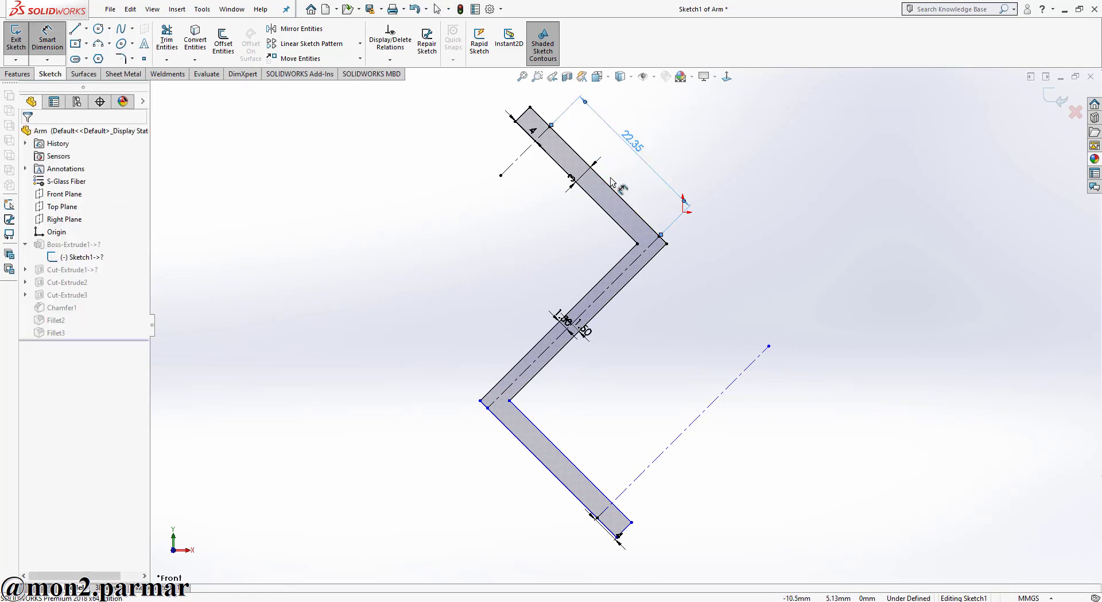
left_click(545, 466)
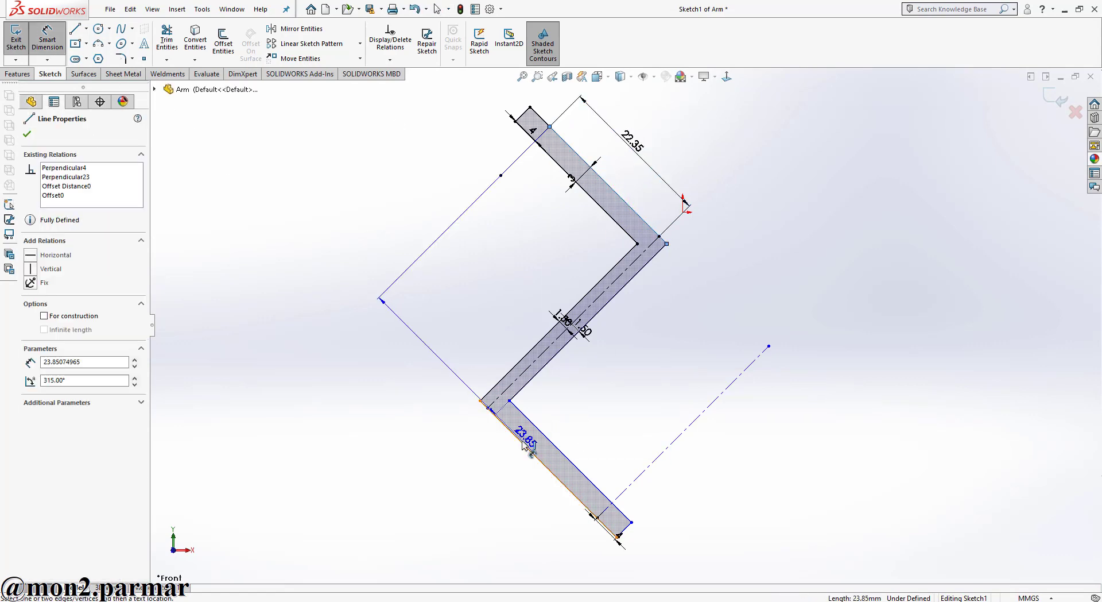
left_click(574, 179)
left_click(433, 157)
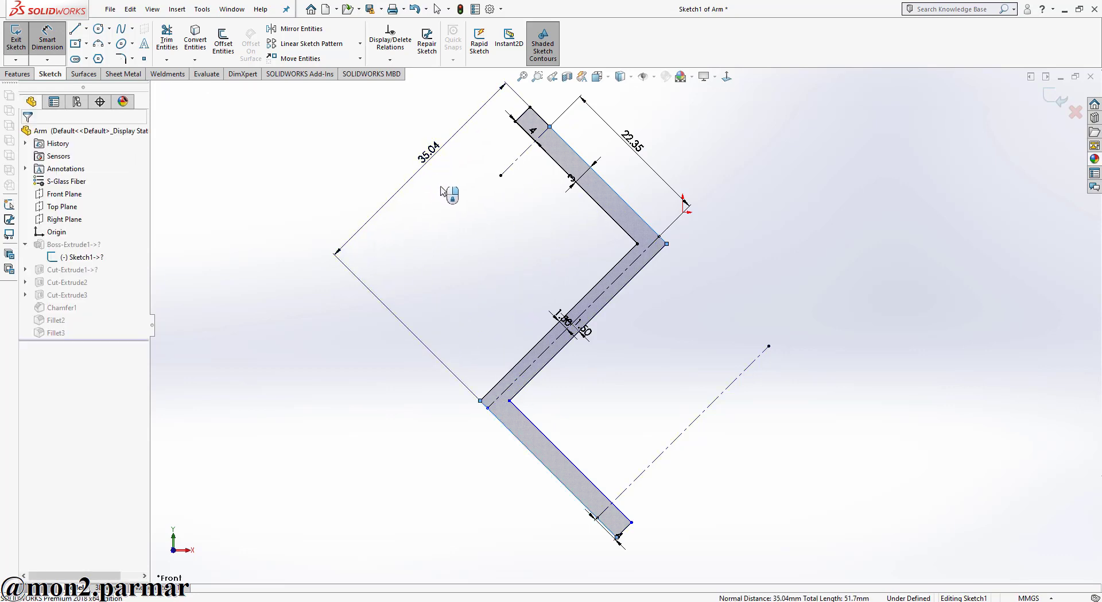
left_click(389, 157)
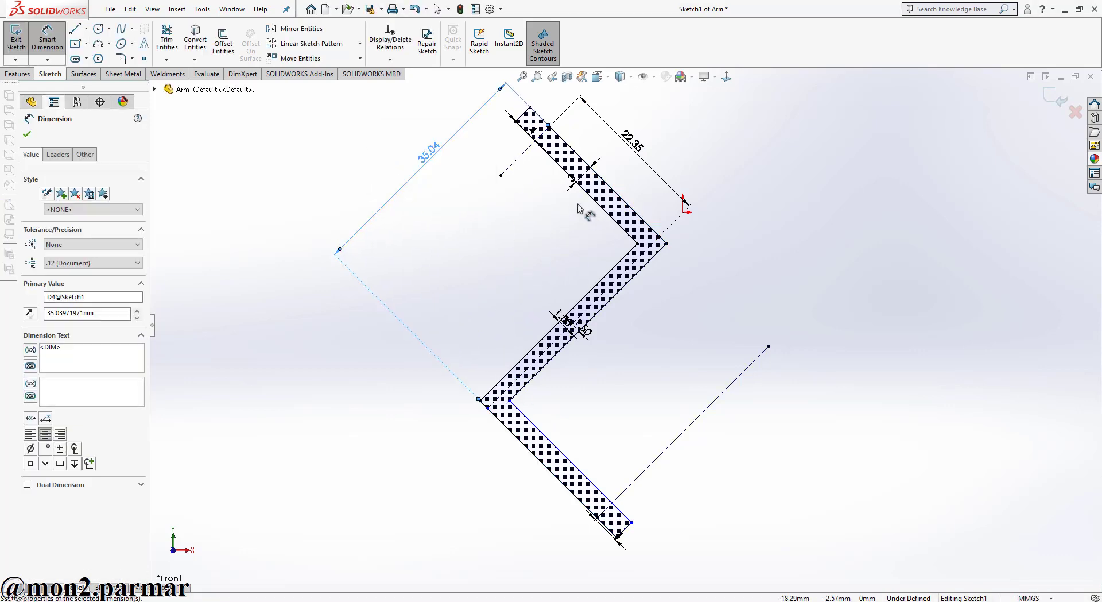
Step: Add the 4 top-edge and bar-width dimensions, then exit the sketch to rebuild the arm
left_click(535, 132)
left_click(491, 157)
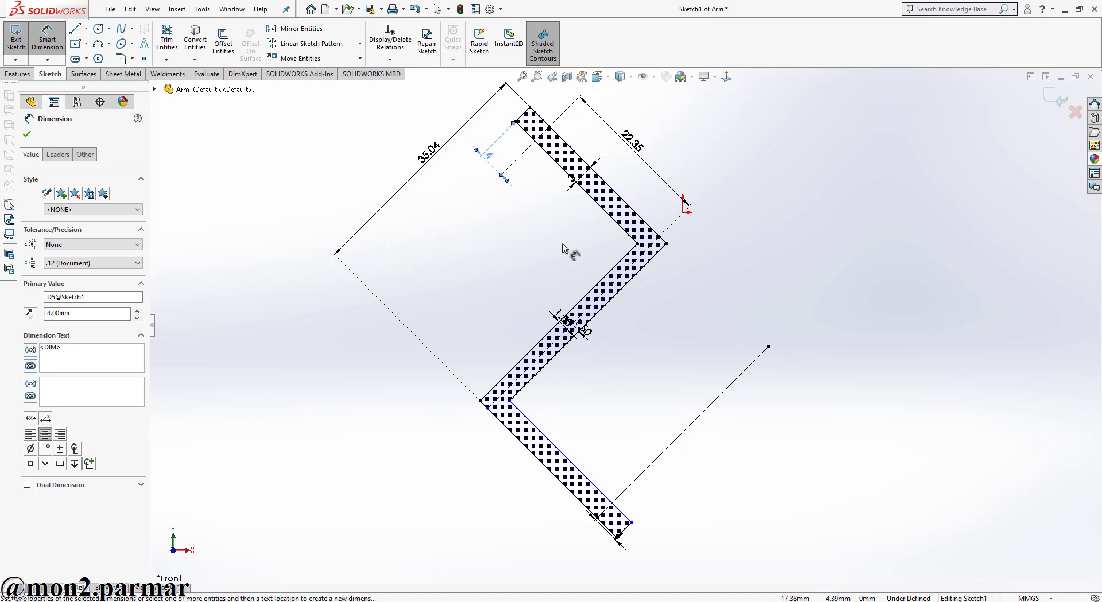
left_click(581, 176)
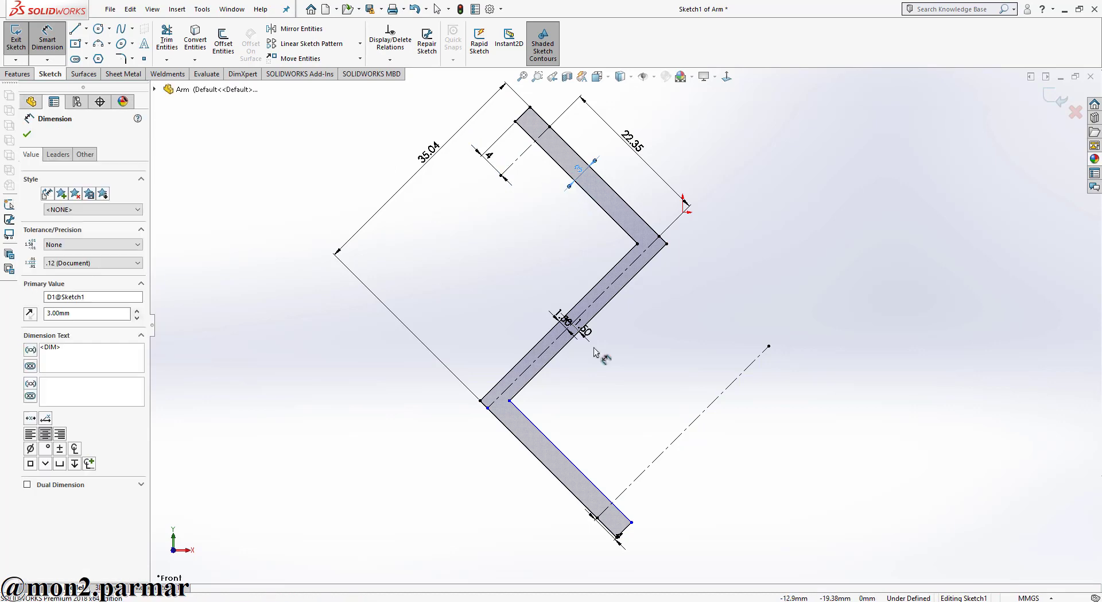
left_click(604, 343)
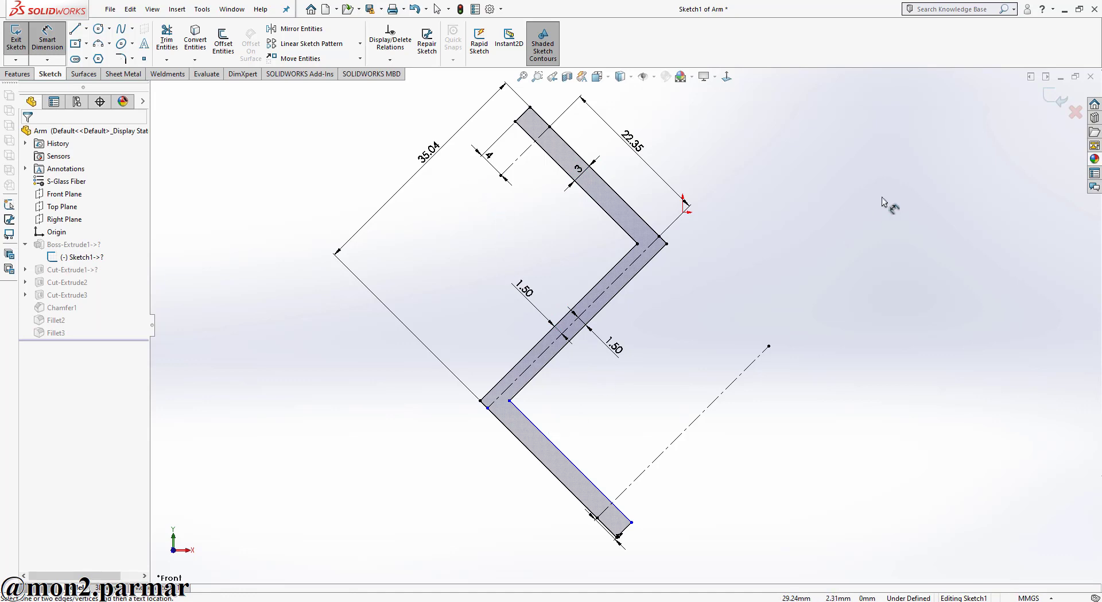
left_click(1048, 101)
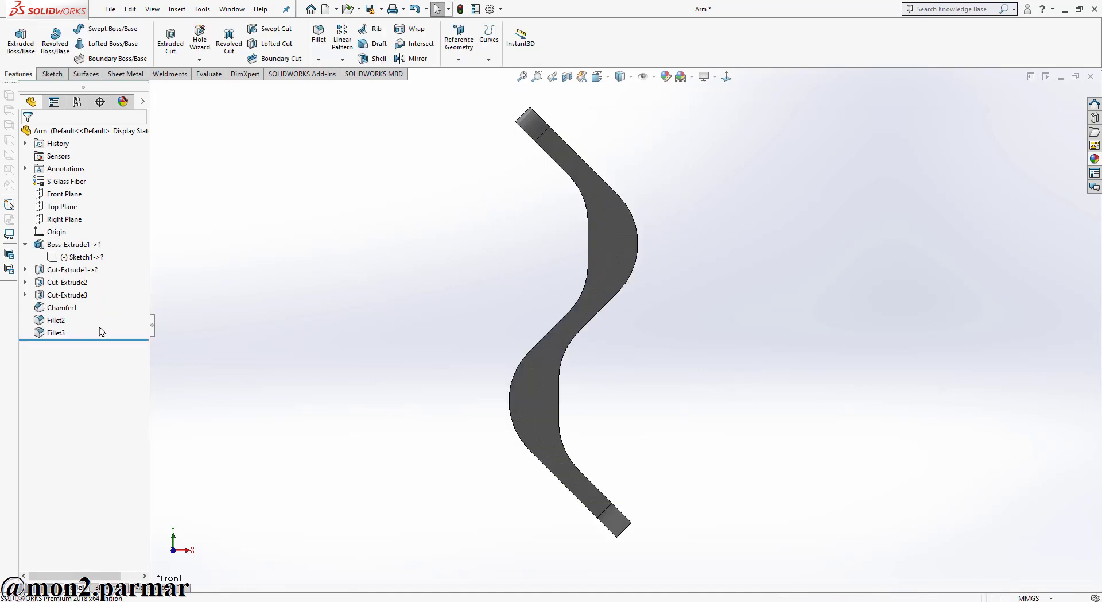
Step: Roll back to after Cut-Extrude1 and view the Sketch2 hole sketch normal-to, exiting unchanged
left_click_drag(112, 339, 67, 287)
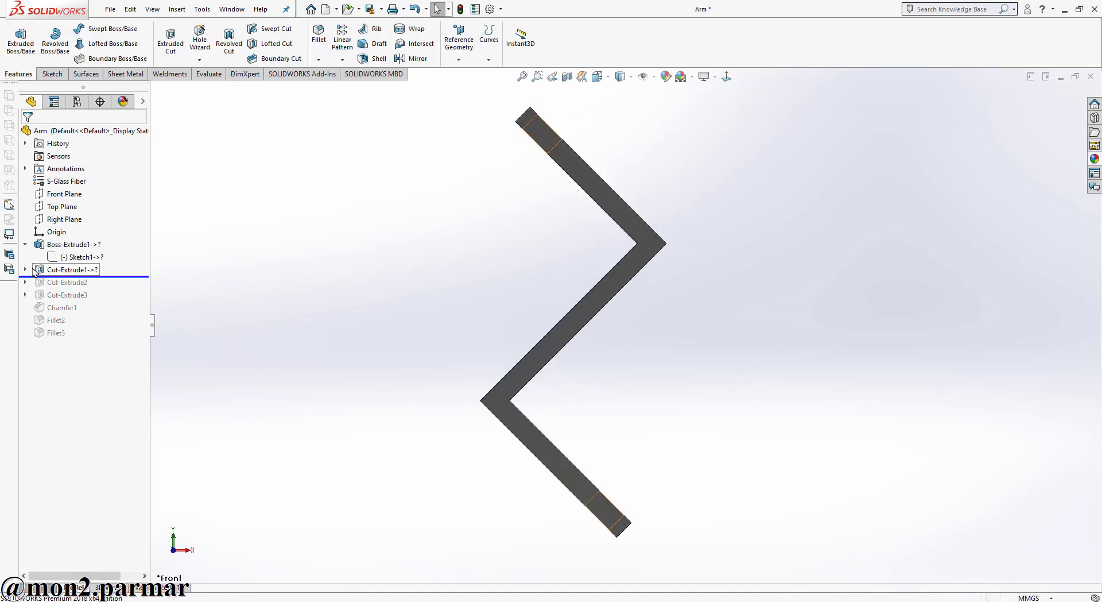
left_click(67, 282)
left_click(74, 246)
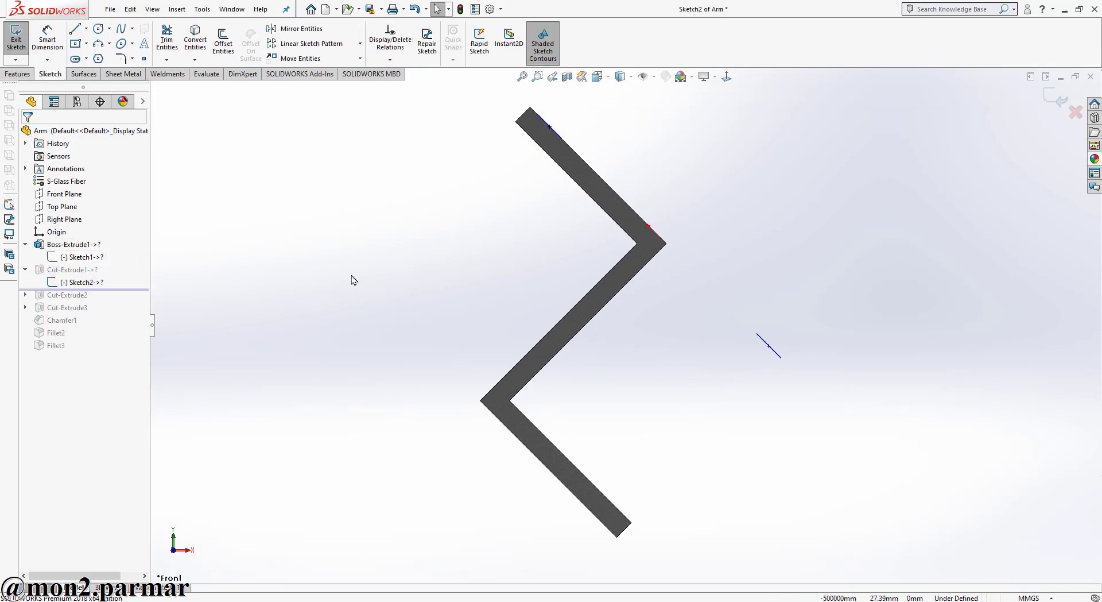
mouse_move(351, 278)
middle_mouse_down()
mouse_move(297, 354)
mouse_move(275, 410)
middle_mouse_up()
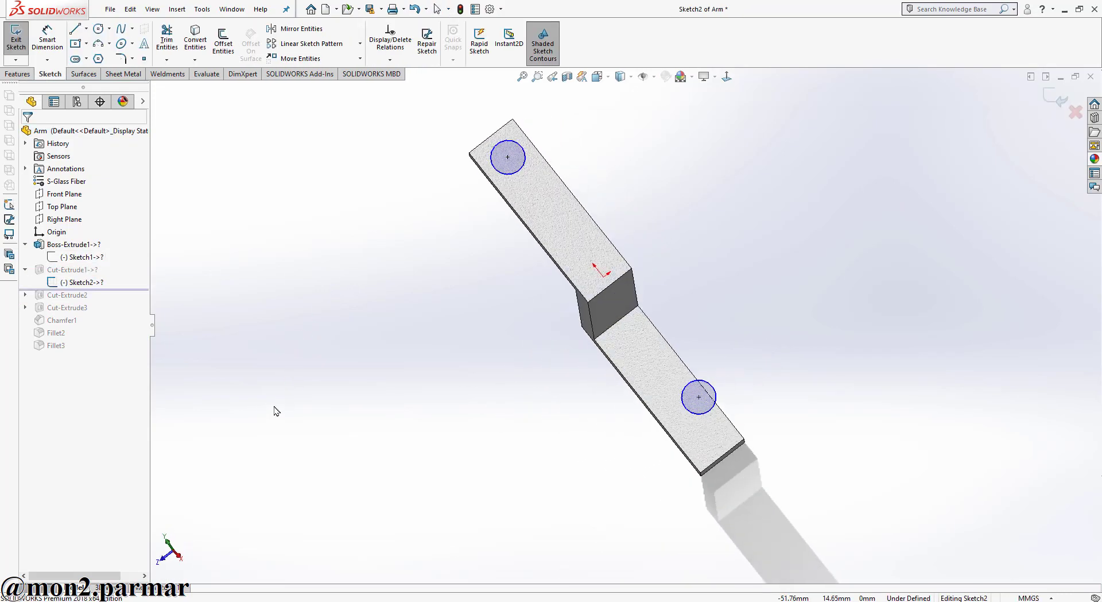
left_click(598, 77)
left_click(727, 76)
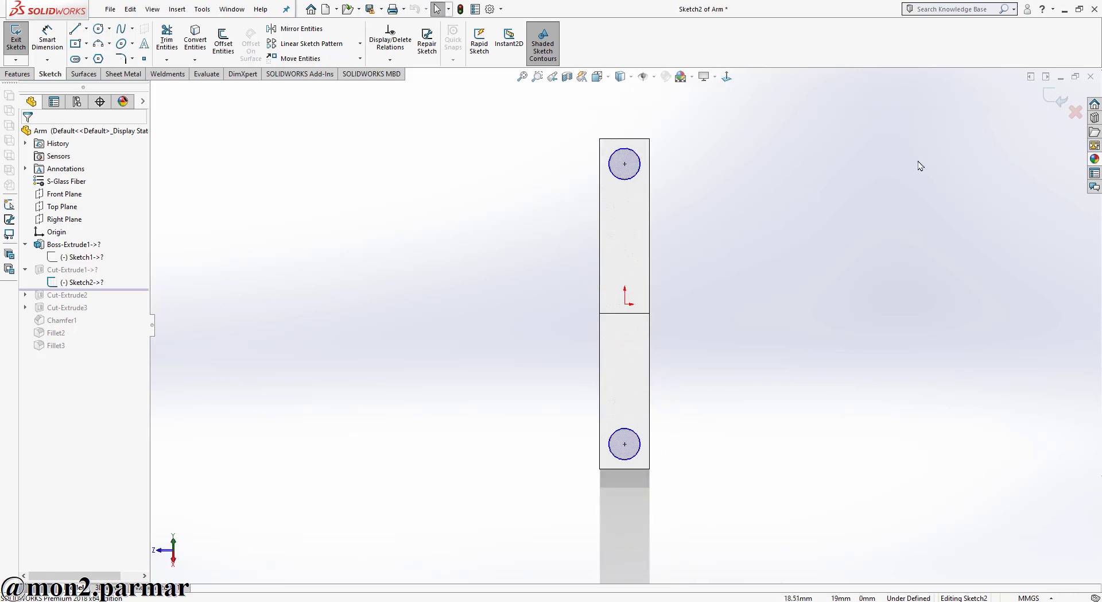
left_click(1045, 102)
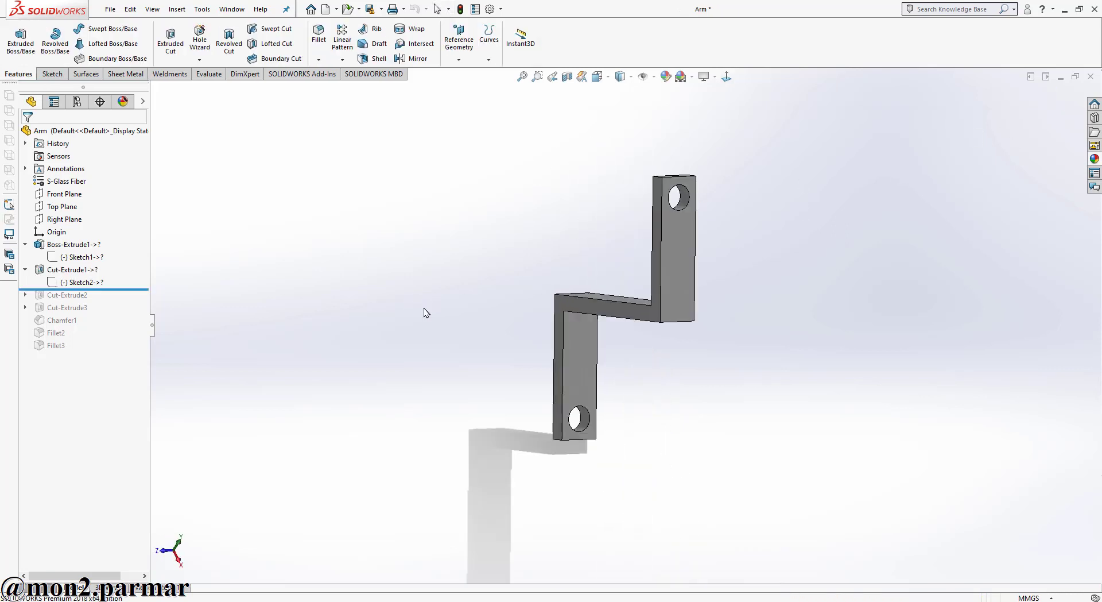
Step: Roll forward through Cut-Extrude2, Cut-Extrude3 and both fillets, then close the Arm part
left_click_drag(109, 287, 106, 303)
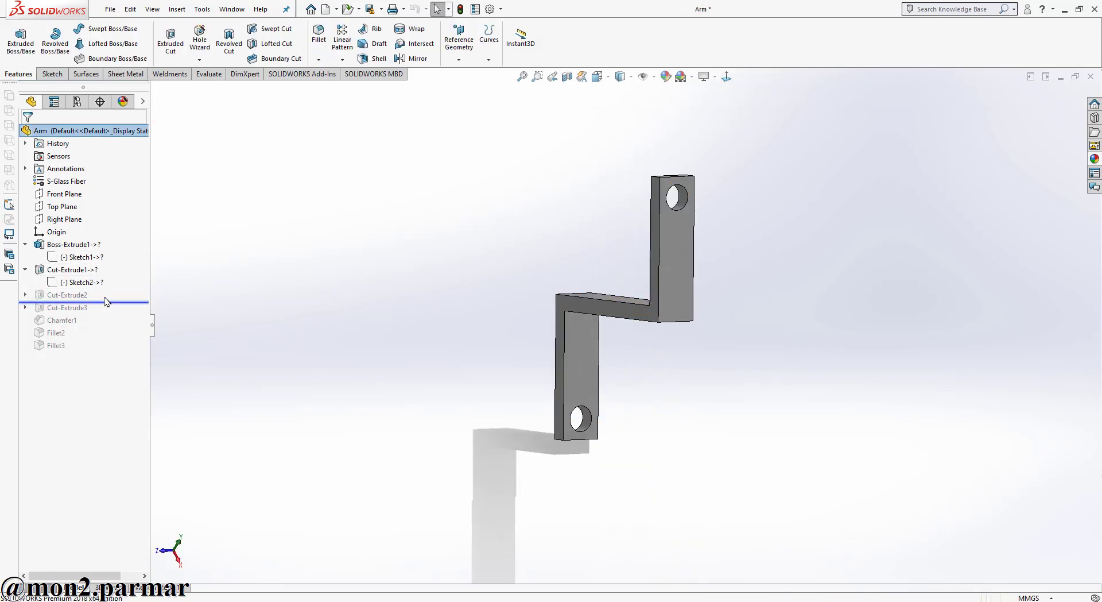
left_click(68, 297)
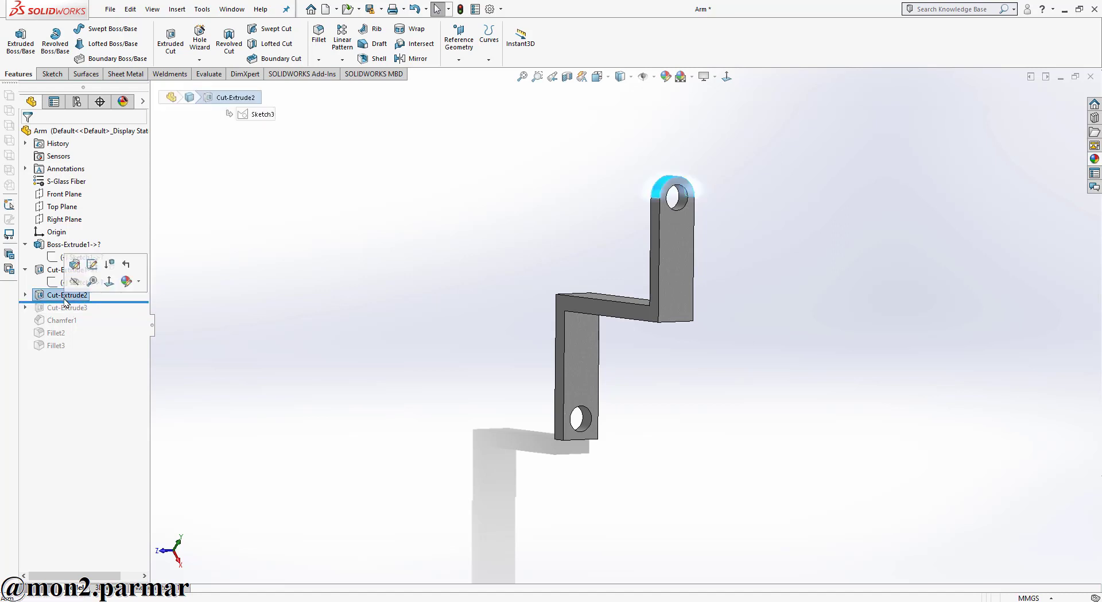
left_click_drag(111, 306, 111, 329)
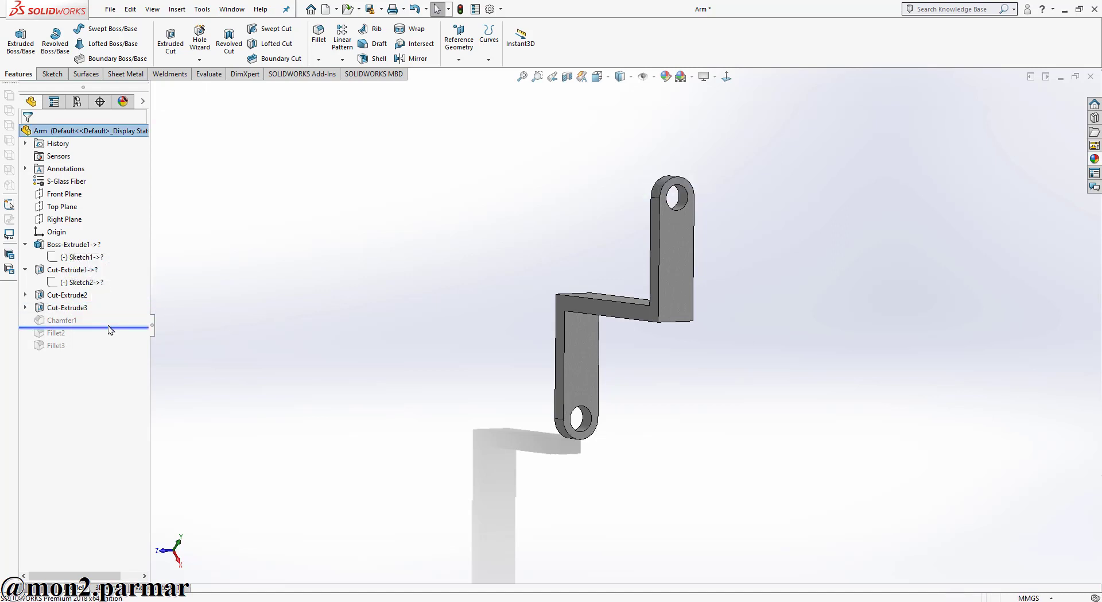
middle_click_drag(352, 302, 442, 307)
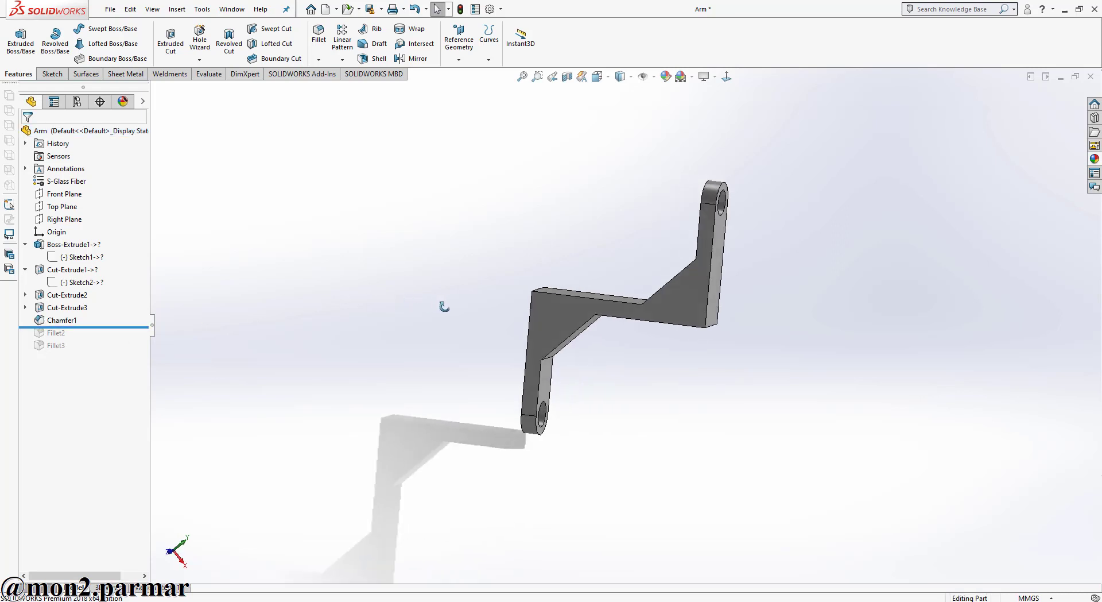
left_click_drag(105, 328, 106, 352)
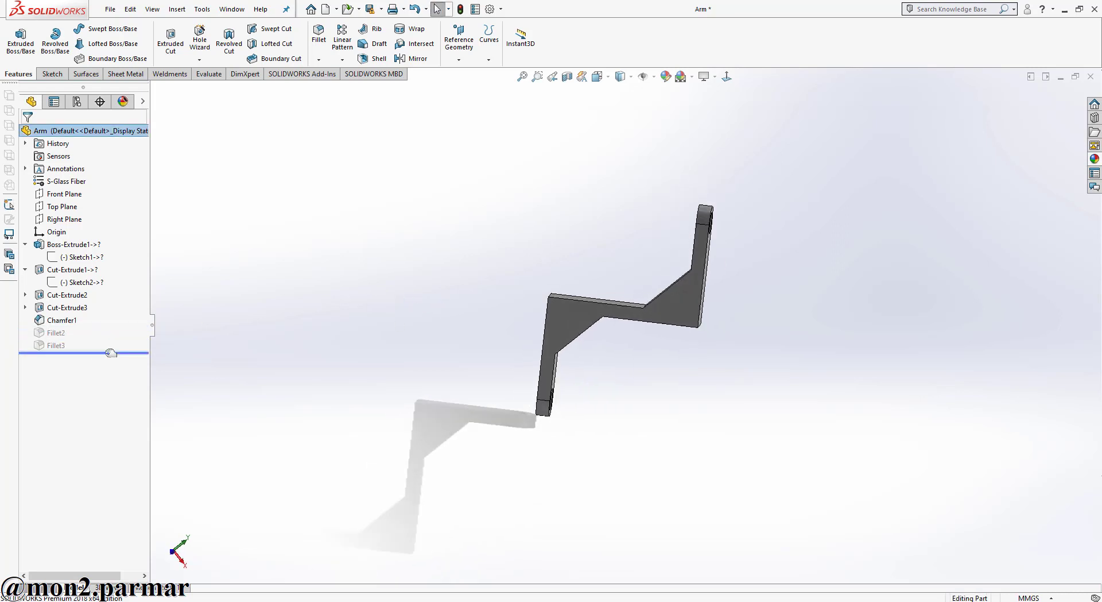
middle_click_drag(523, 328, 511, 155)
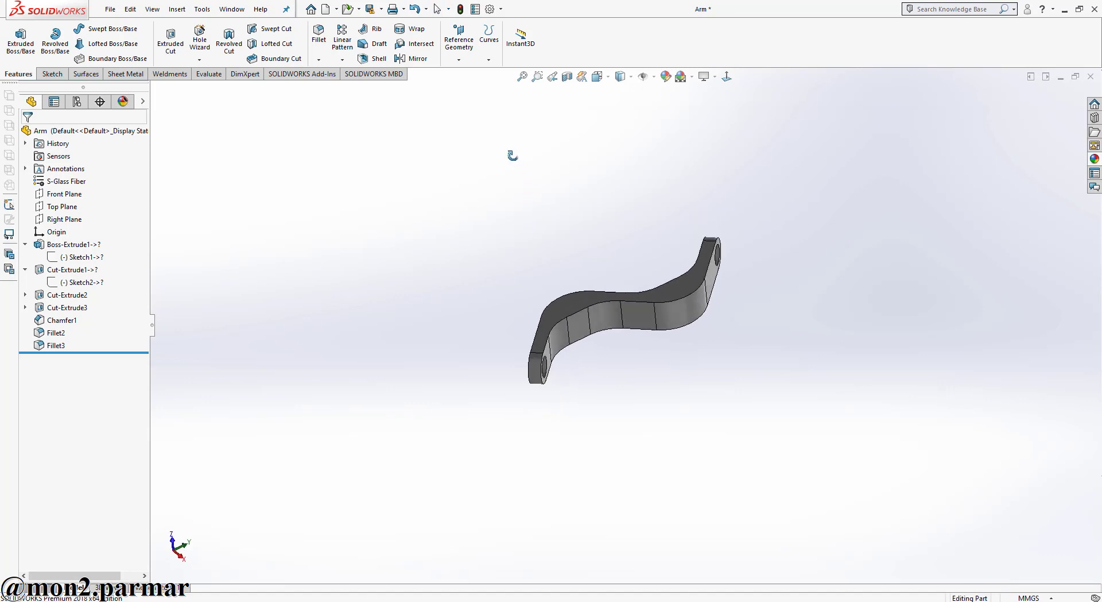
scroll(609, 346, "down", 3)
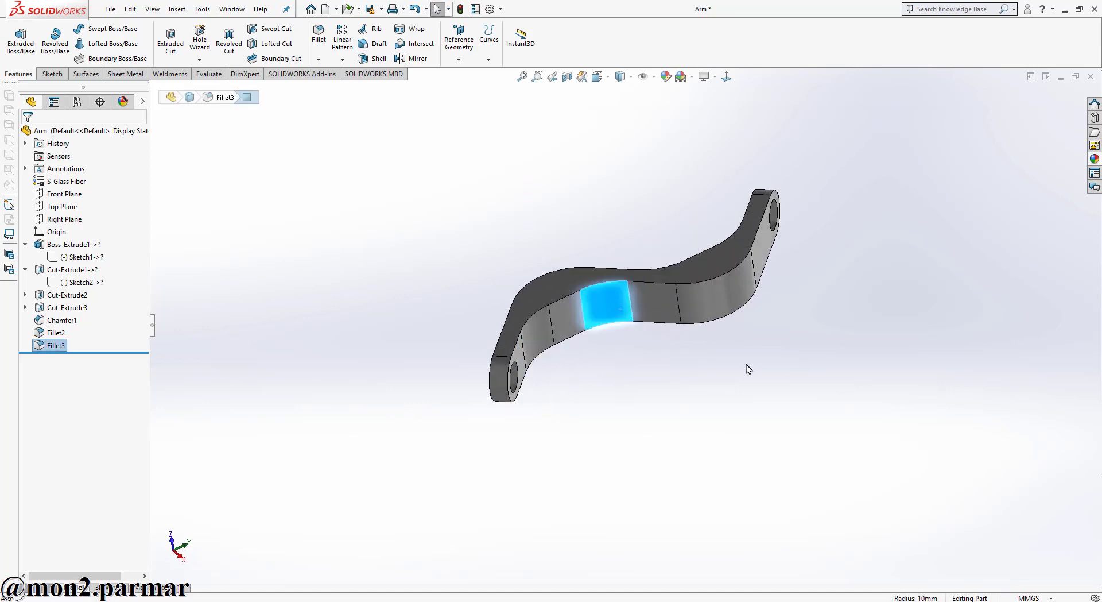
left_click(1091, 76)
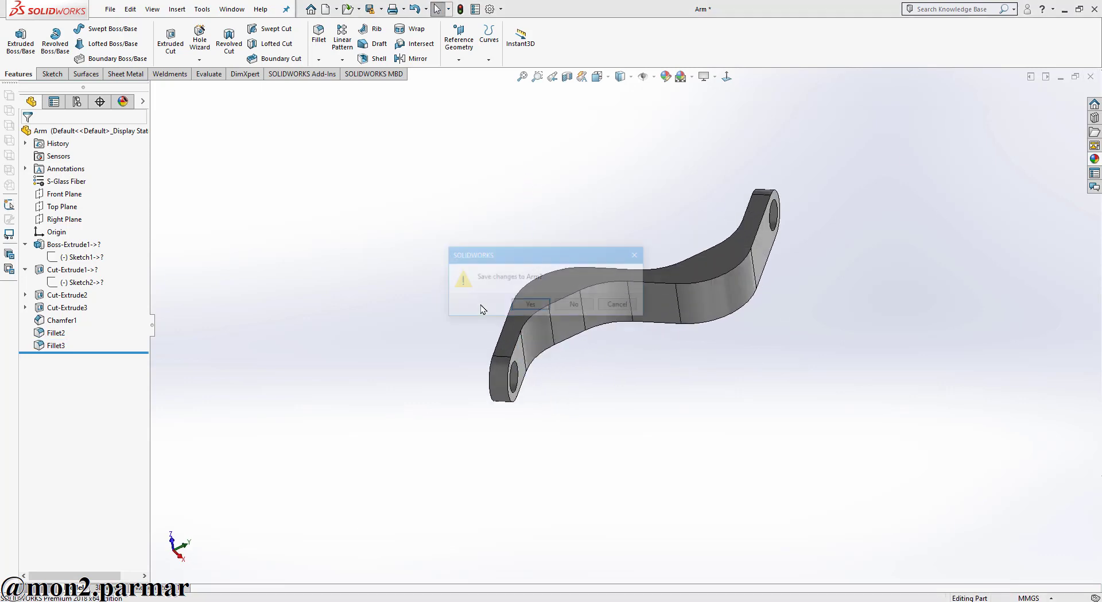
Step: Save the Arm and rebuild the 90 degree uni assembly
left_click(520, 307)
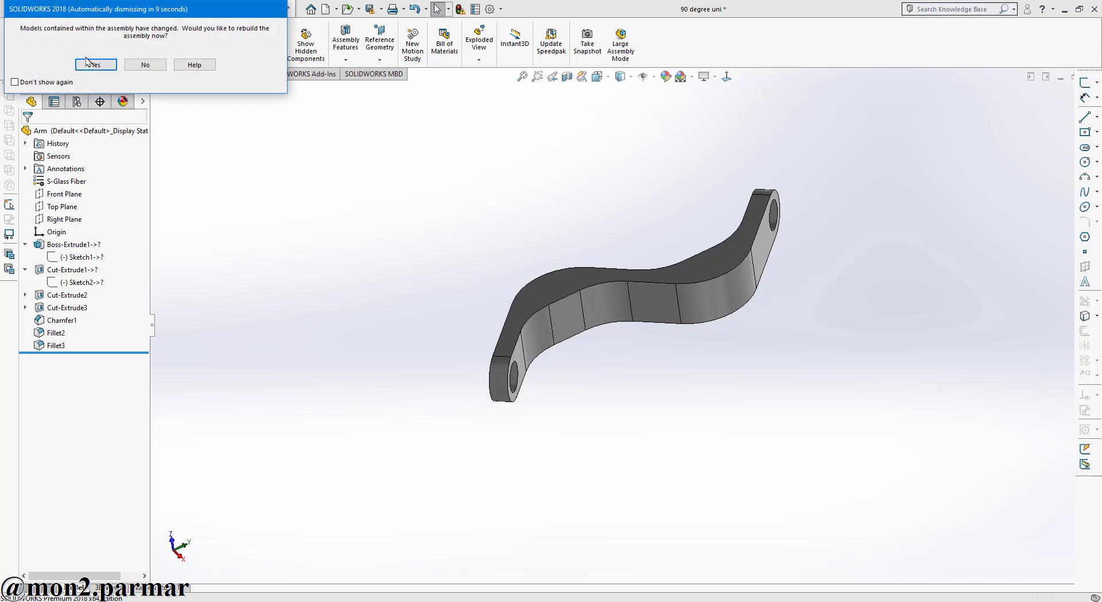
left_click(87, 64)
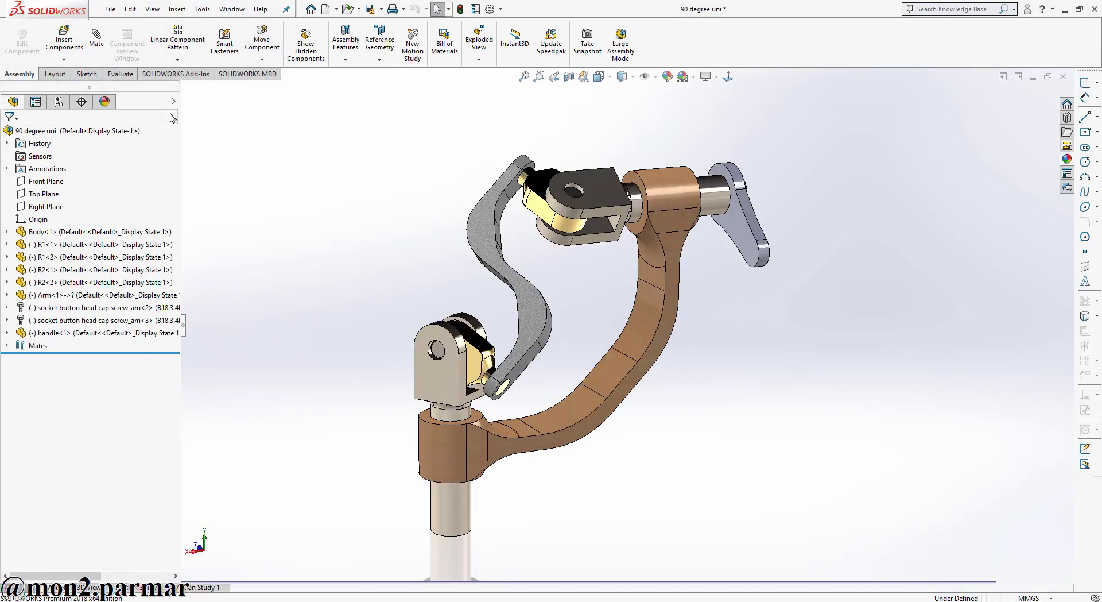
left_click(88, 296)
Step: Open the read-only socket button head cap screw, inspect it, and close it
left_click(89, 308)
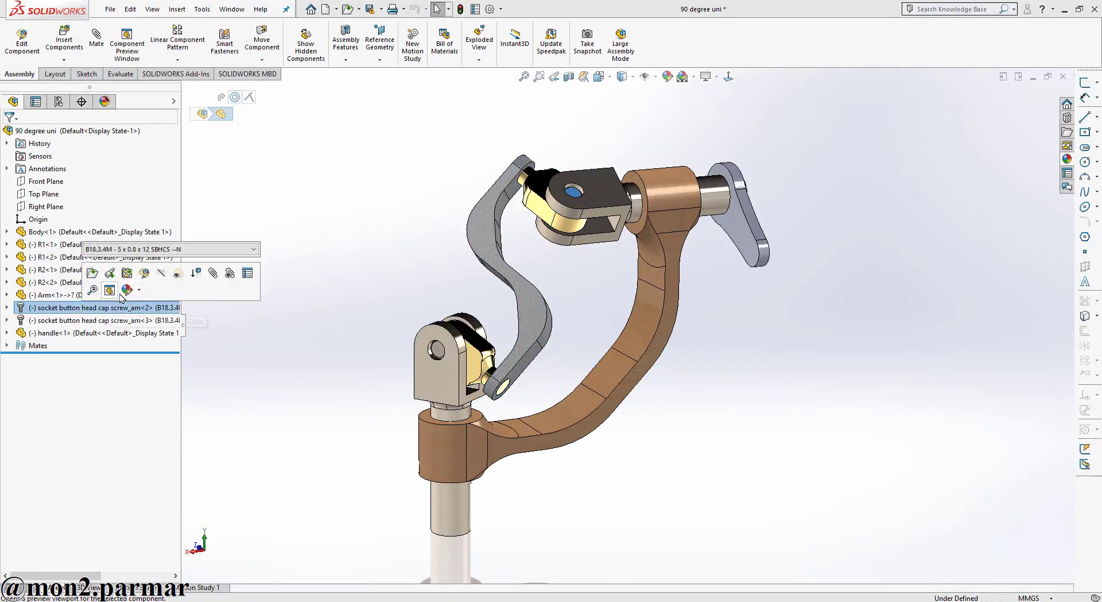
left_click(110, 273)
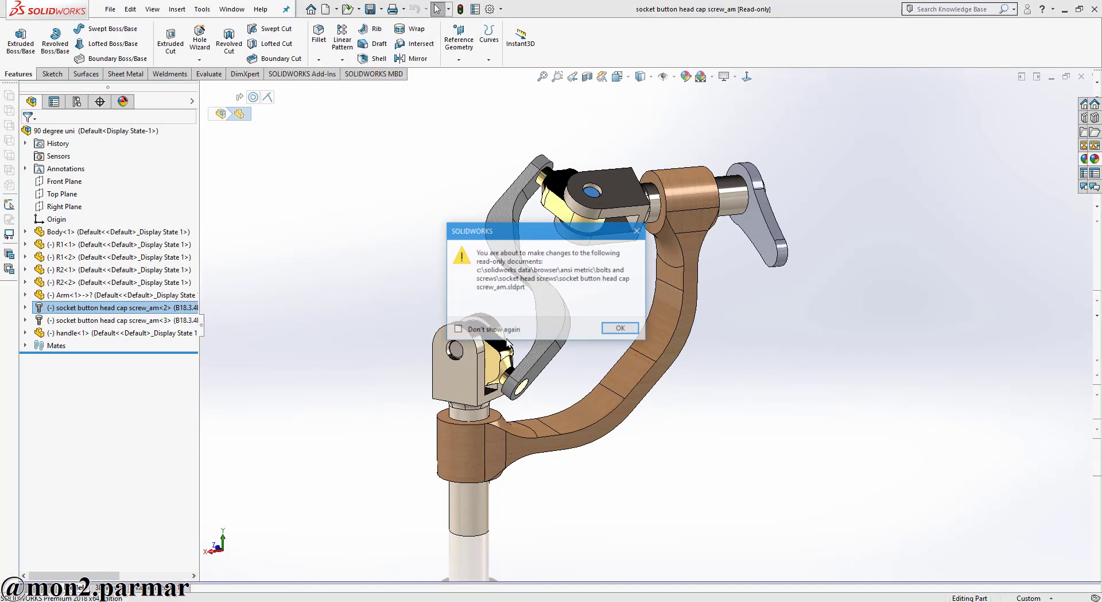
left_click(605, 331)
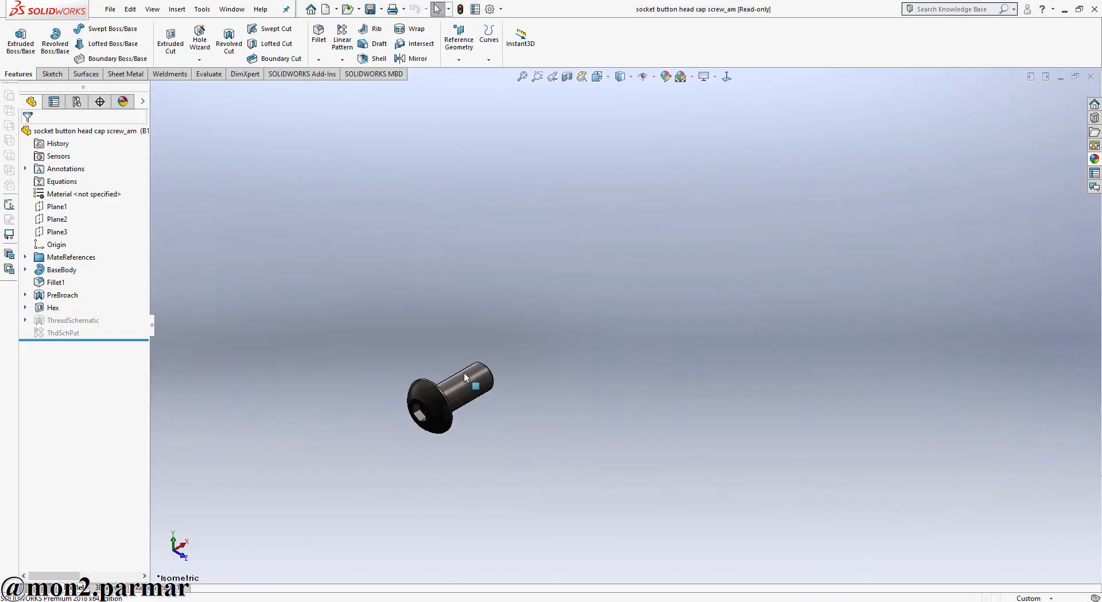
middle_click_drag(475, 432, 690, 313)
scroll(611, 301, "down", 5)
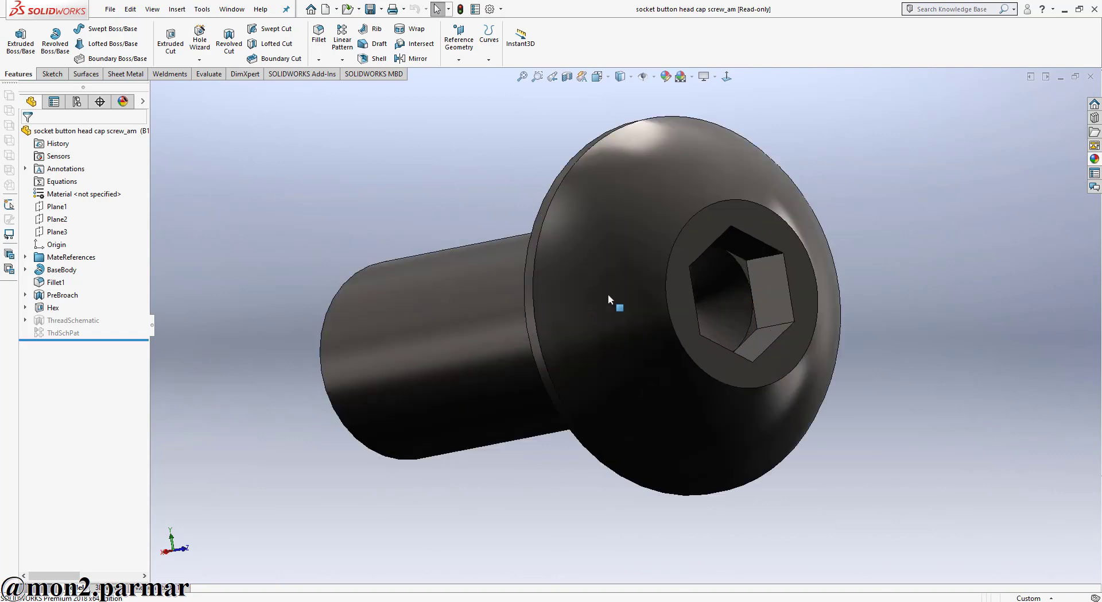
key("f")
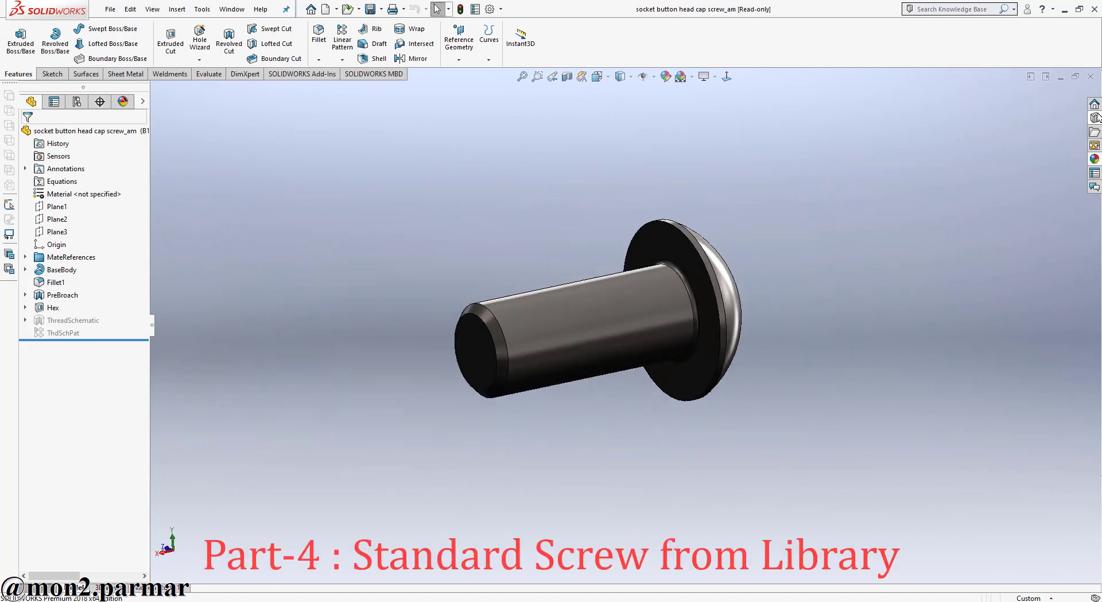
left_click(1091, 75)
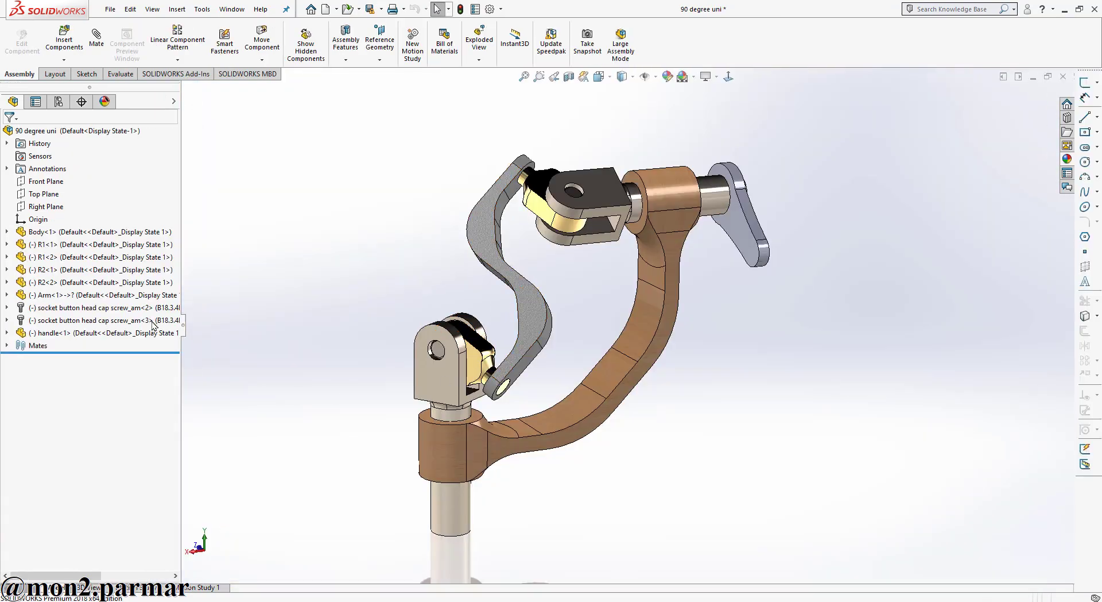
Step: Open the handle part on its own and turn it to face the view
left_click(89, 333)
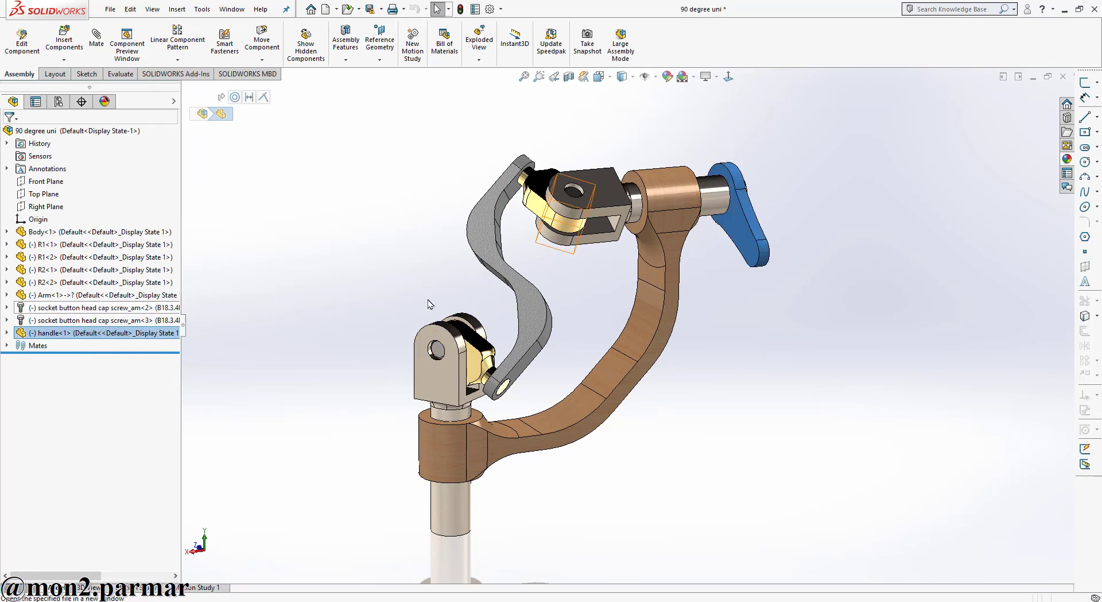
left_click(236, 299)
middle_click_drag(623, 318, 556, 356)
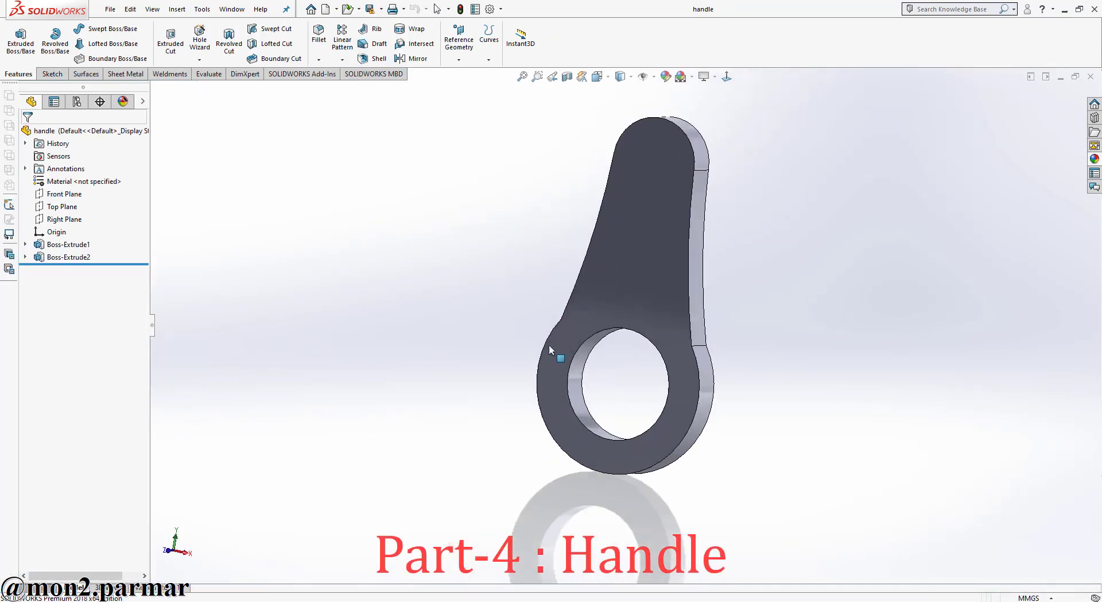
left_click(11, 235)
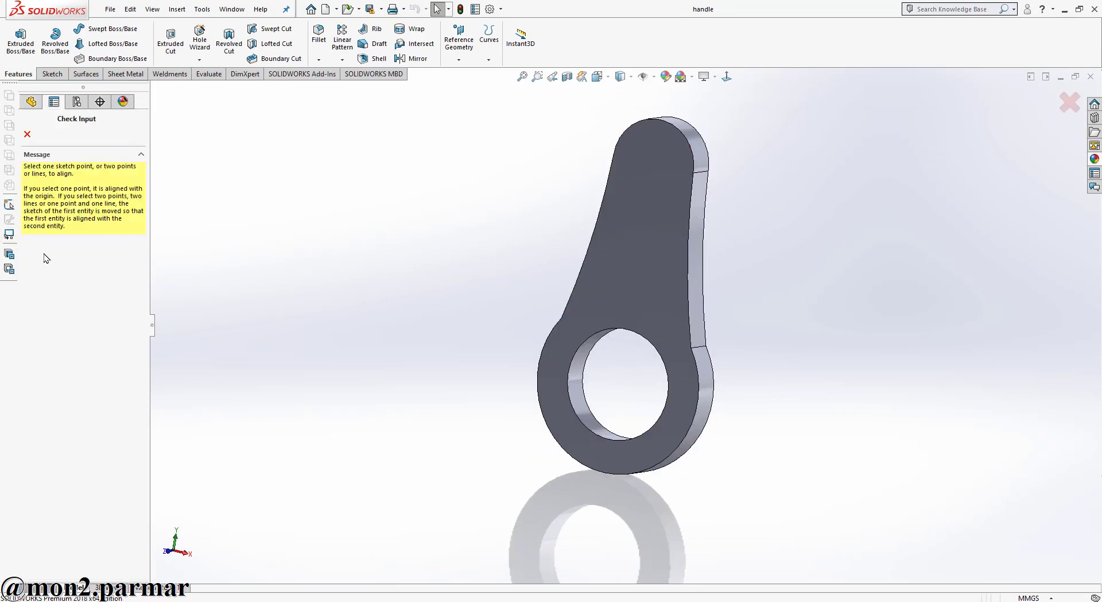
left_click(27, 134)
Step: Edit the handle's Sketch1 normal-to, reposition the ⌀10 label, and rebuild
left_click(60, 244)
left_click(25, 244)
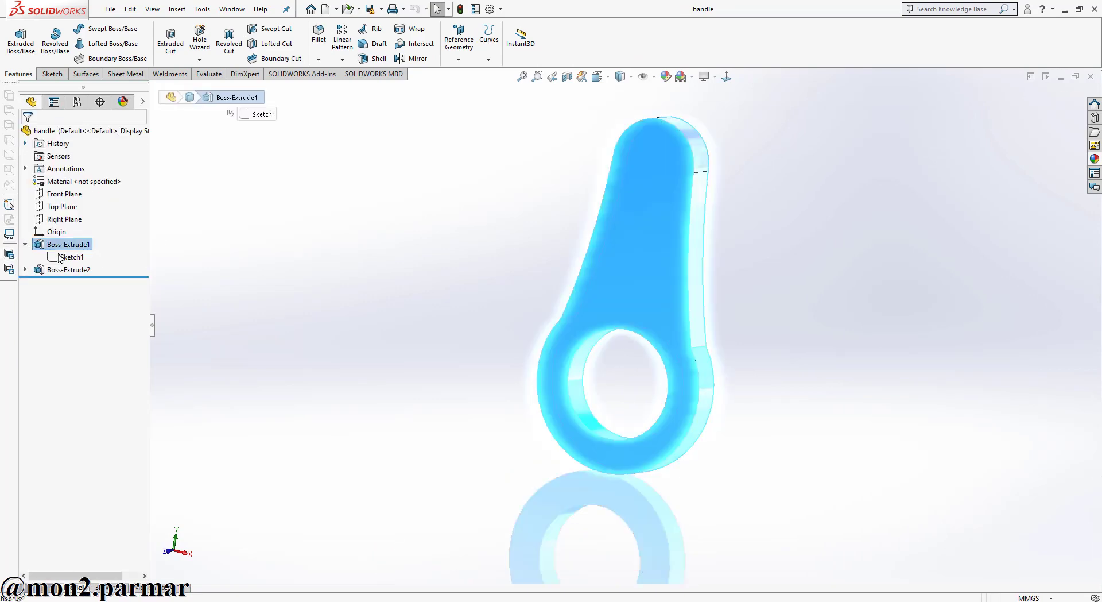
left_click(60, 257)
left_click(70, 220)
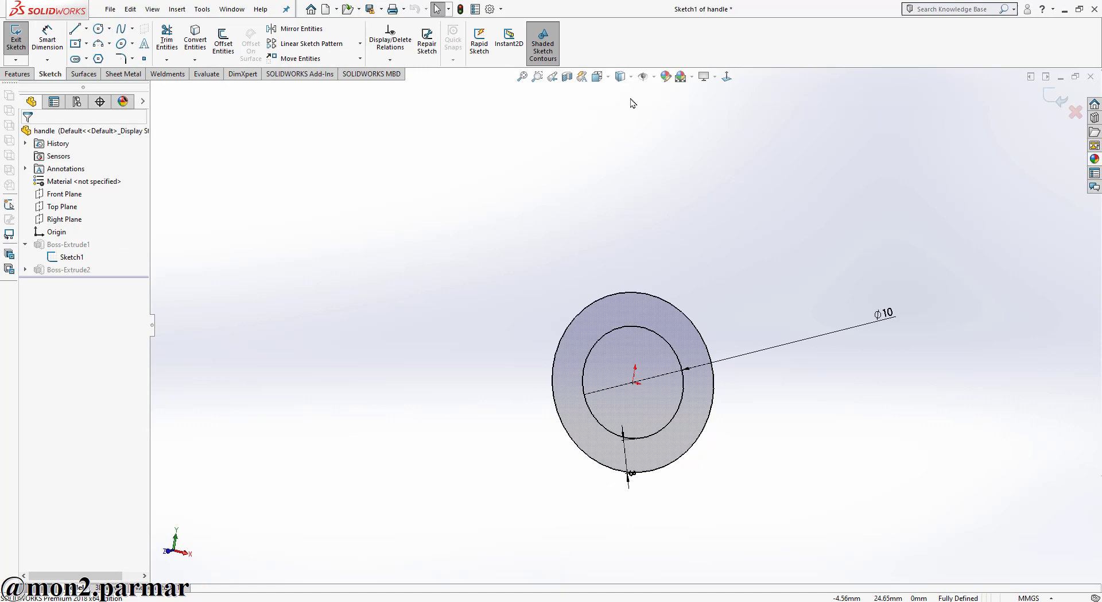
left_click(600, 76)
left_click(727, 76)
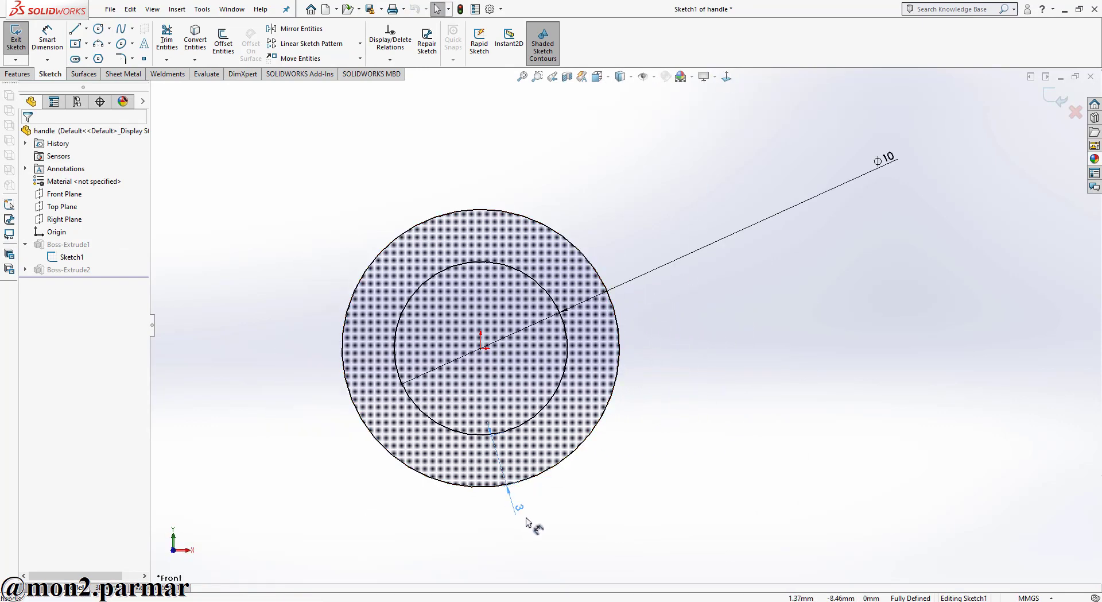
left_click_drag(887, 158, 781, 217)
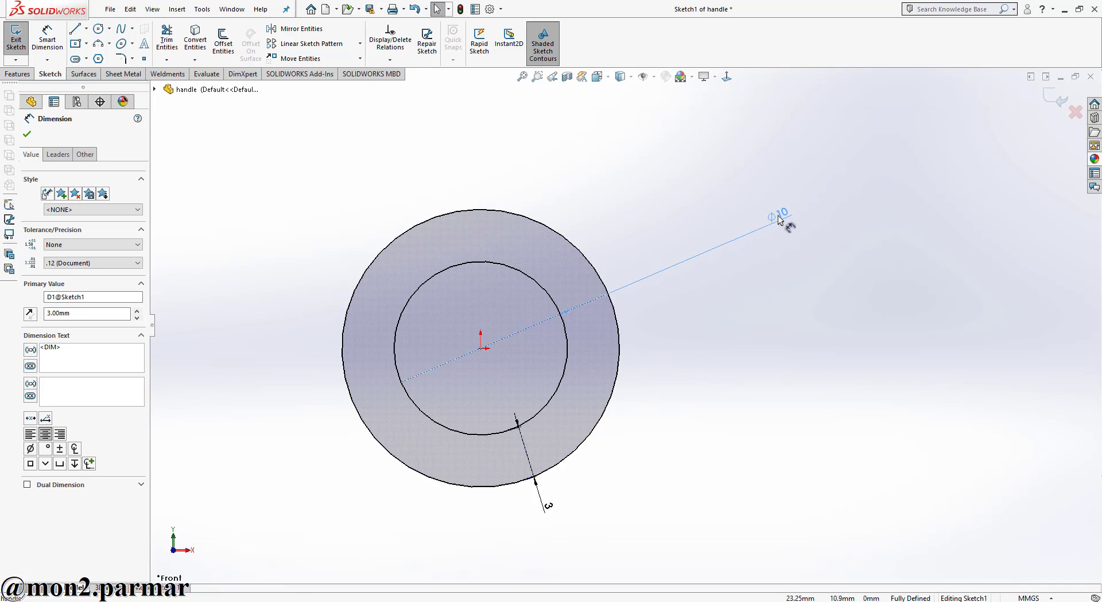
left_click(1050, 102)
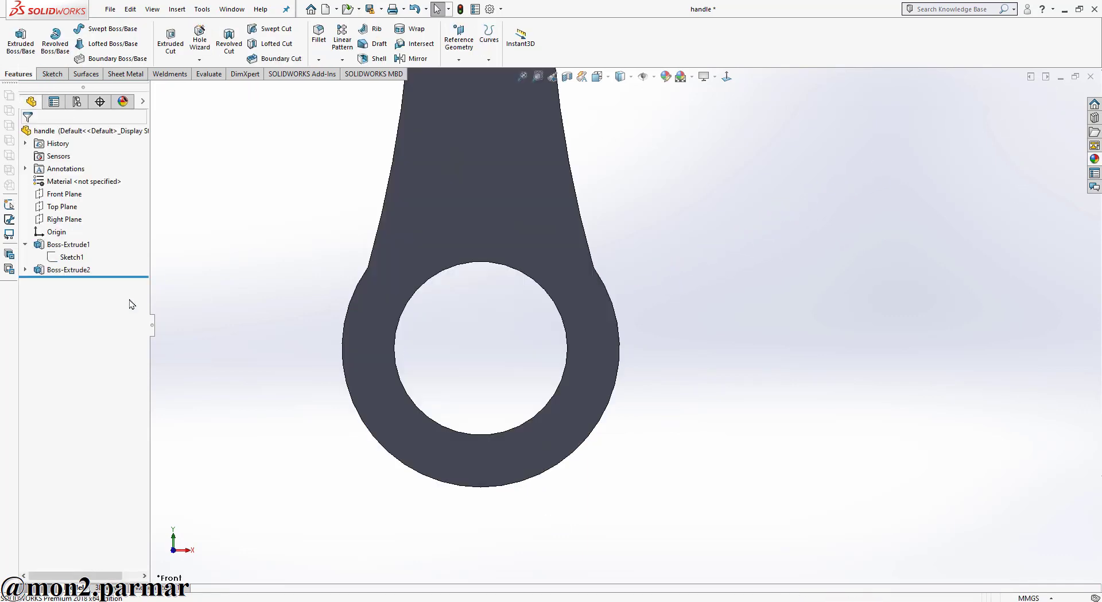
Step: Edit Sketch2 for the 20-long, ⌀8-tipped arm, then close the handle saving changes
left_click(24, 269)
left_click(69, 282)
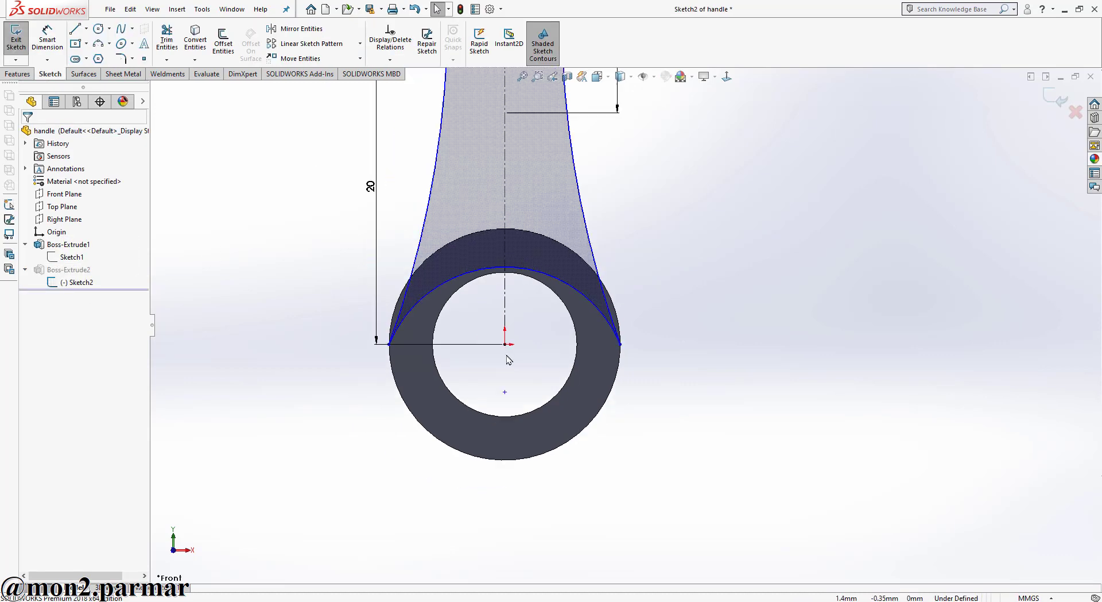
left_click(1058, 103)
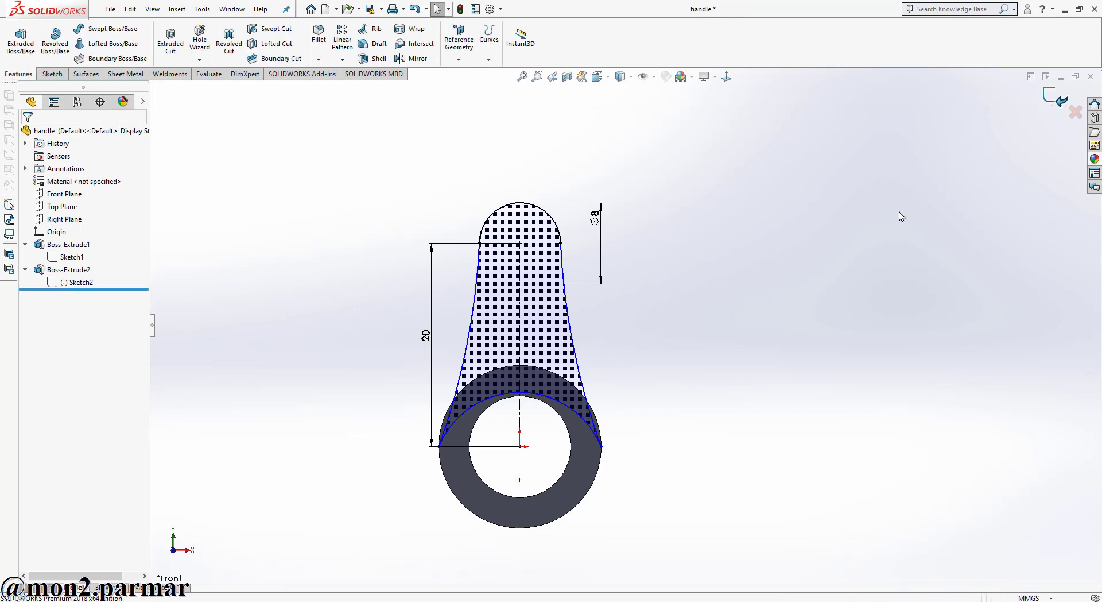
left_click(1091, 77)
left_click(529, 306)
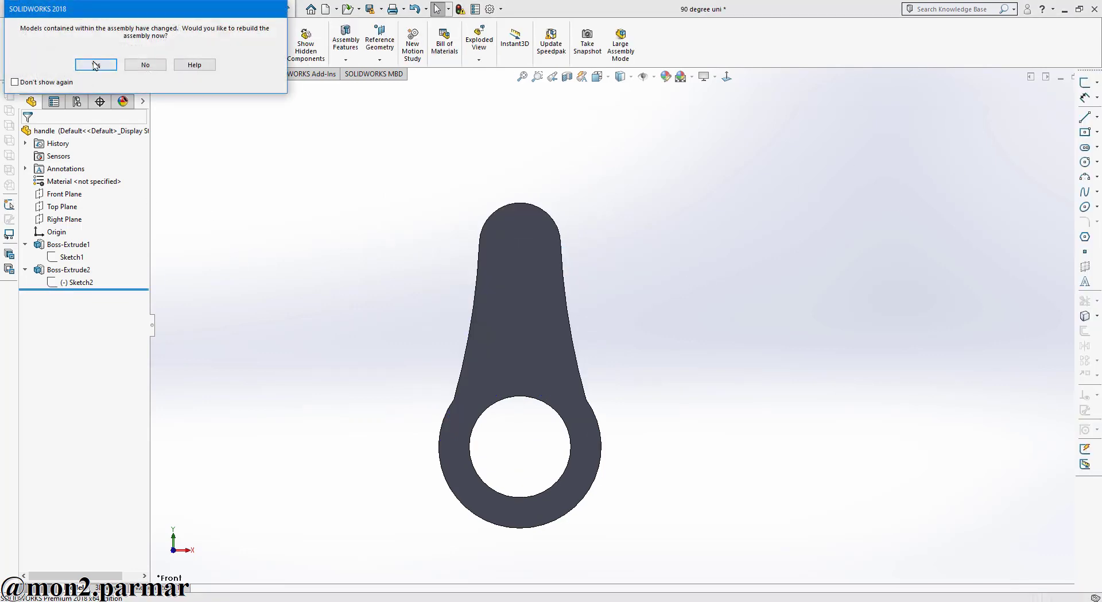
Step: Rebuild the assembly and suppress the components from R1<1> through handle<1>
key("Return")
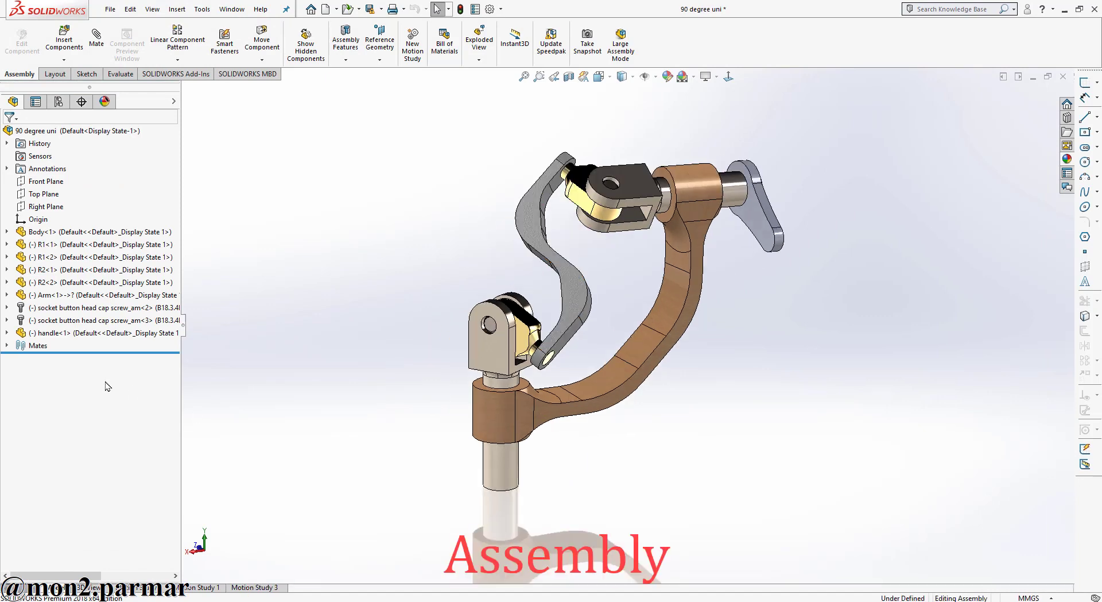
left_click(7, 348)
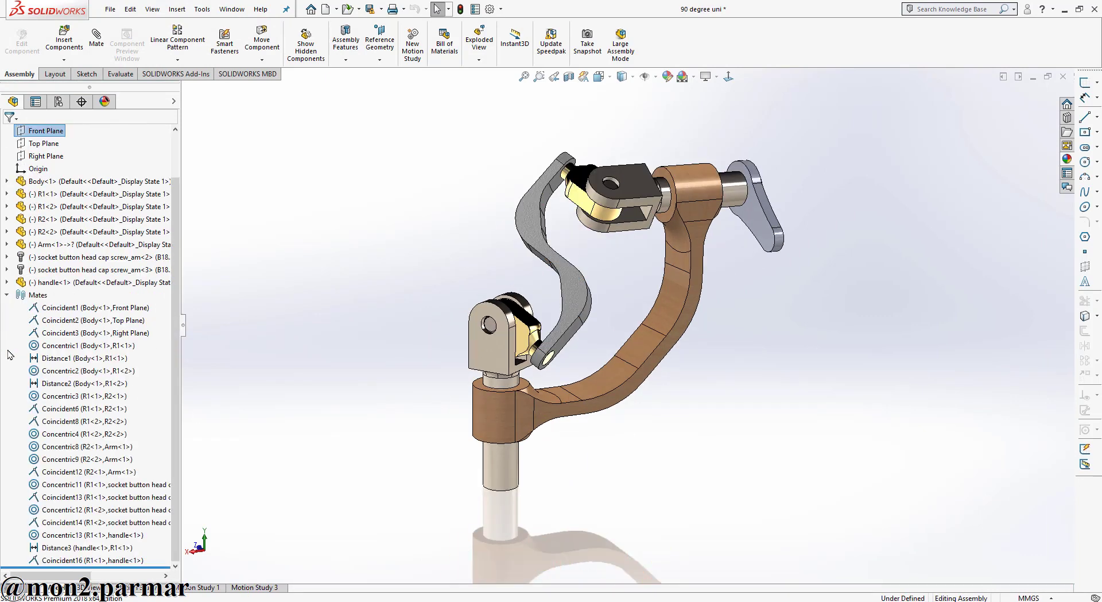
left_click(47, 310)
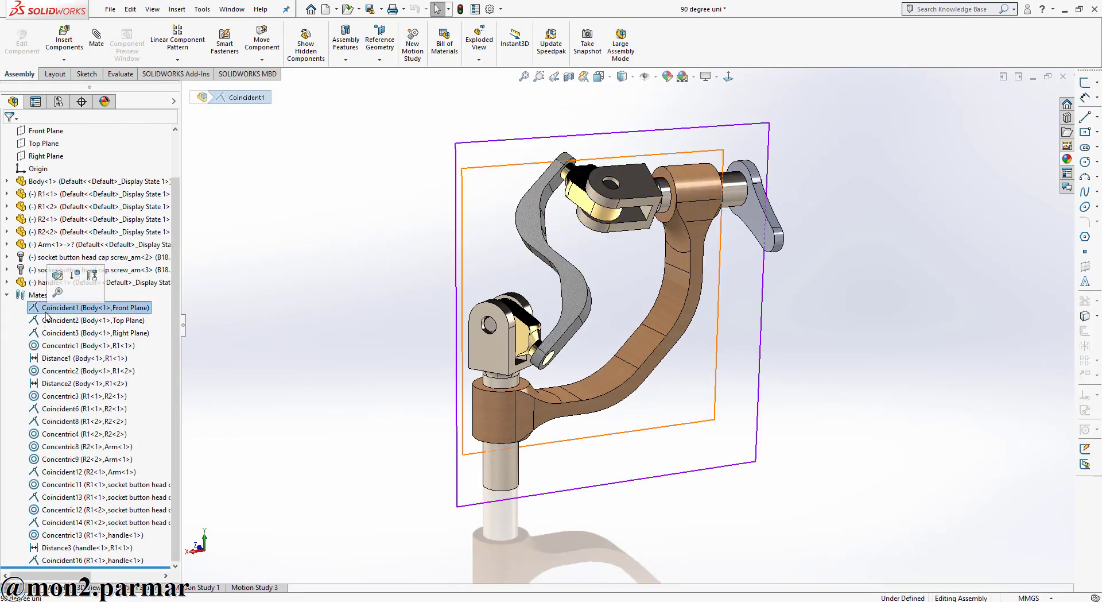
left_click(274, 344)
left_click(102, 282)
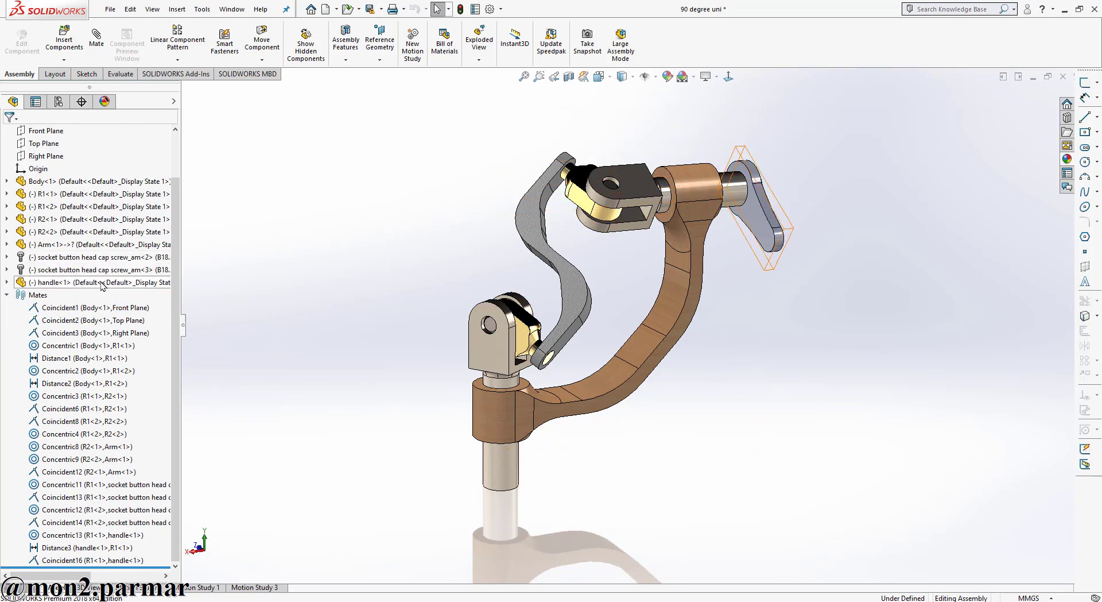
left_click(101, 195, "shift")
right_click(101, 196)
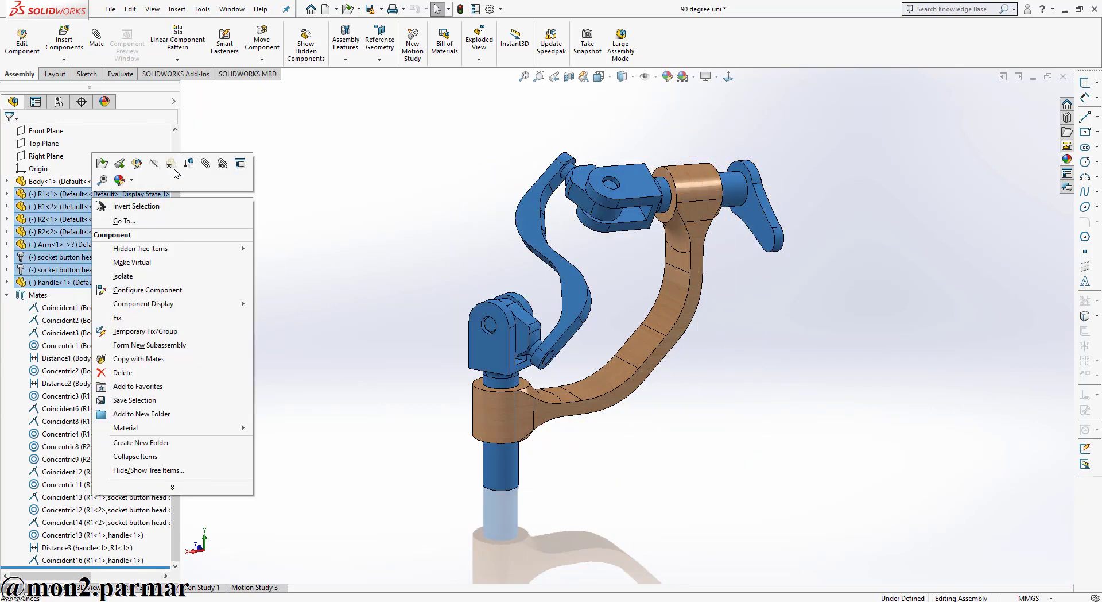
left_click(184, 167)
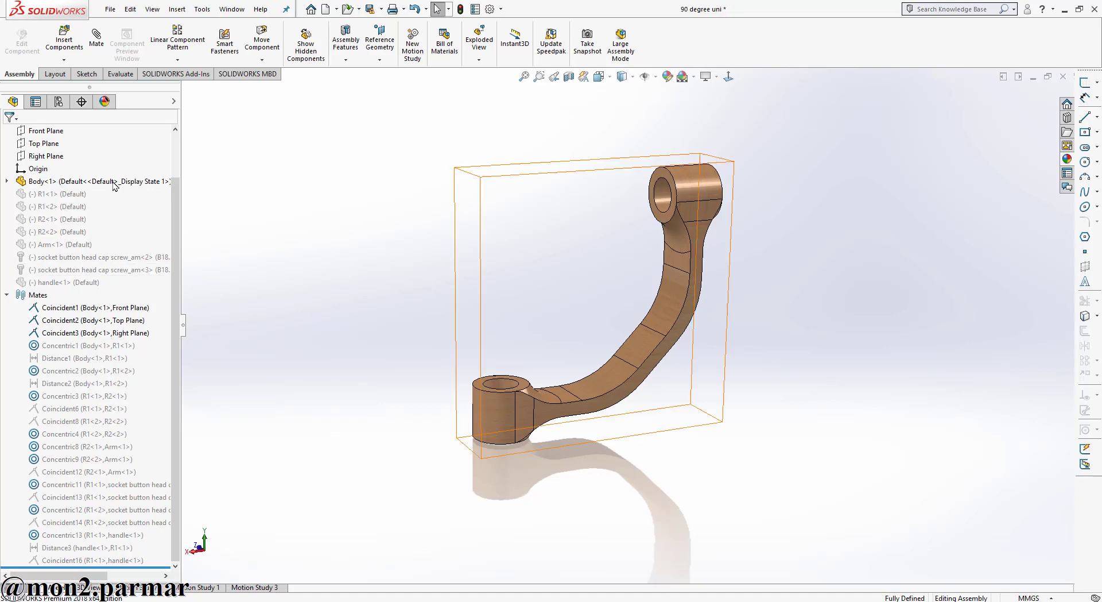
Step: Unsuppress the R1<1> clevis and review its Coincident, Concentric1 and Distance1 mates
left_click(75, 308)
left_click(89, 320, "ctrl")
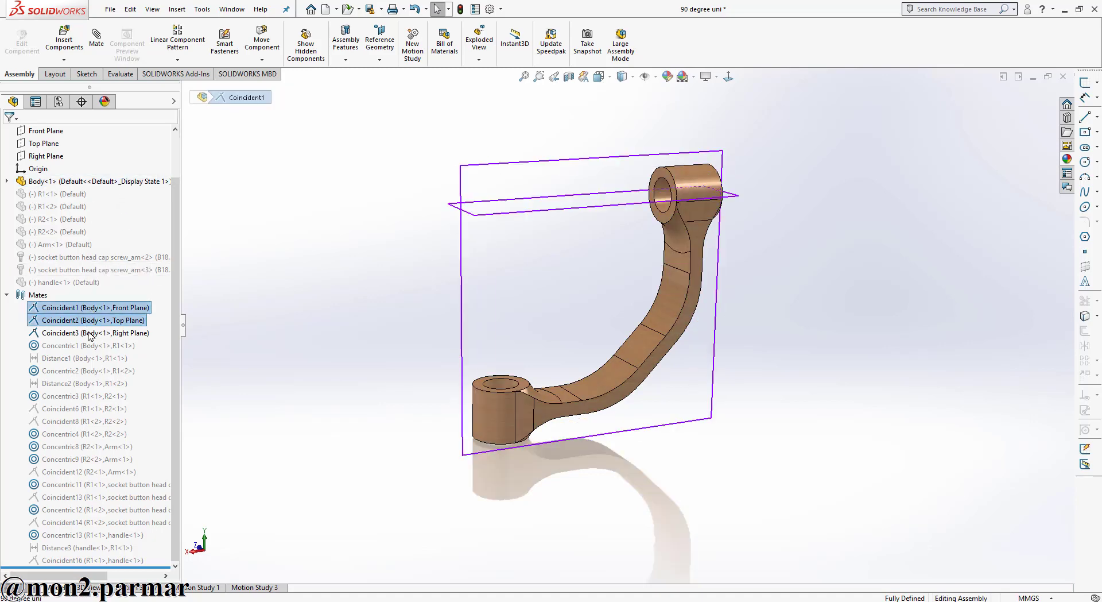
left_click(95, 333, "ctrl")
scroll(69, 207, "up", 2)
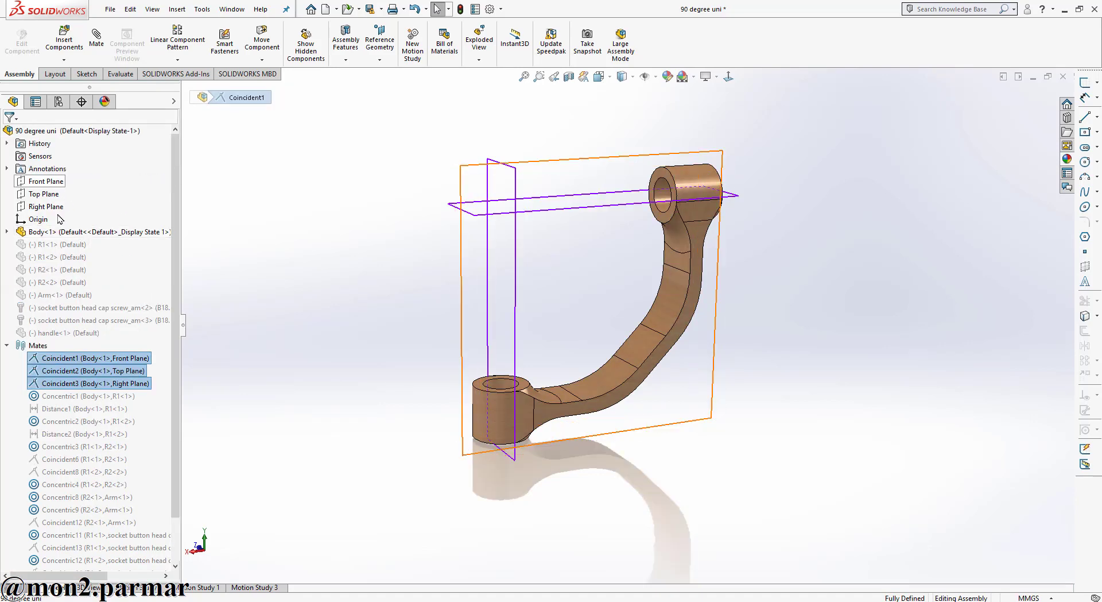
left_click(57, 244)
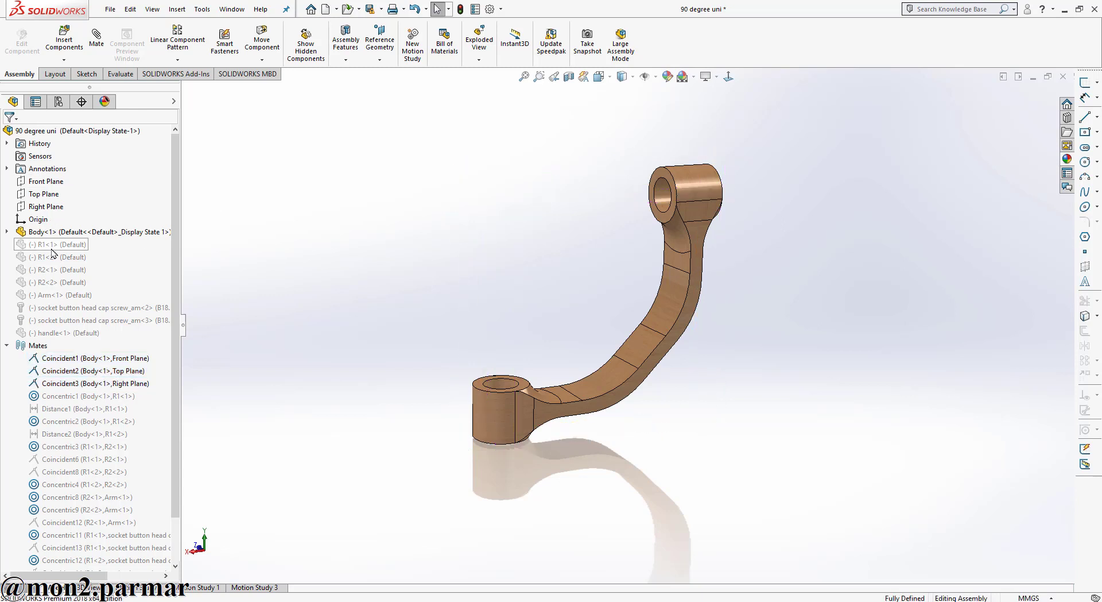
left_click(143, 215)
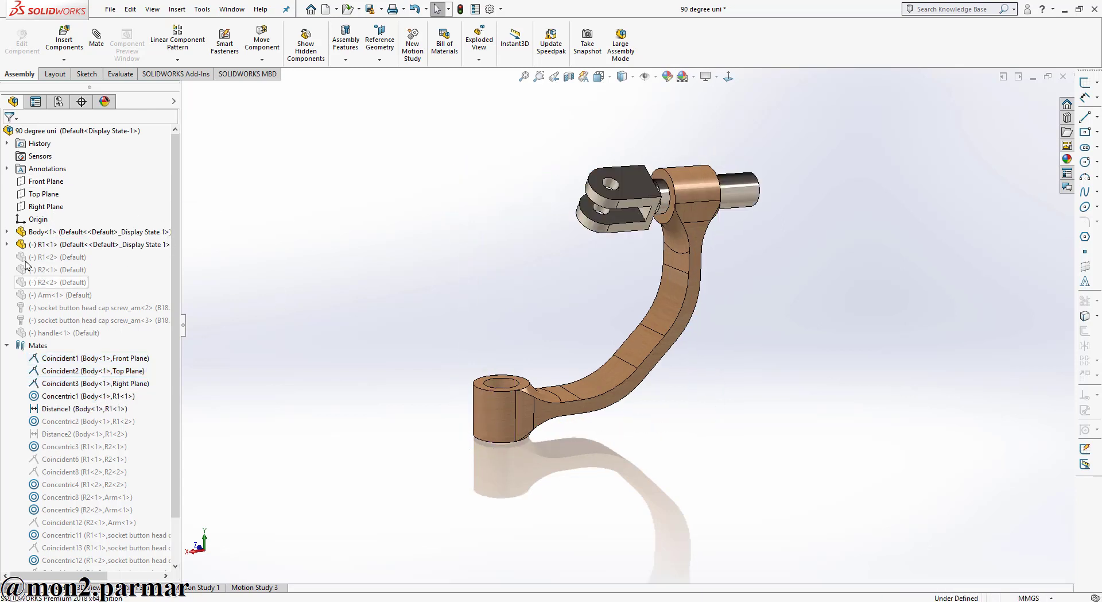
left_click(36, 246)
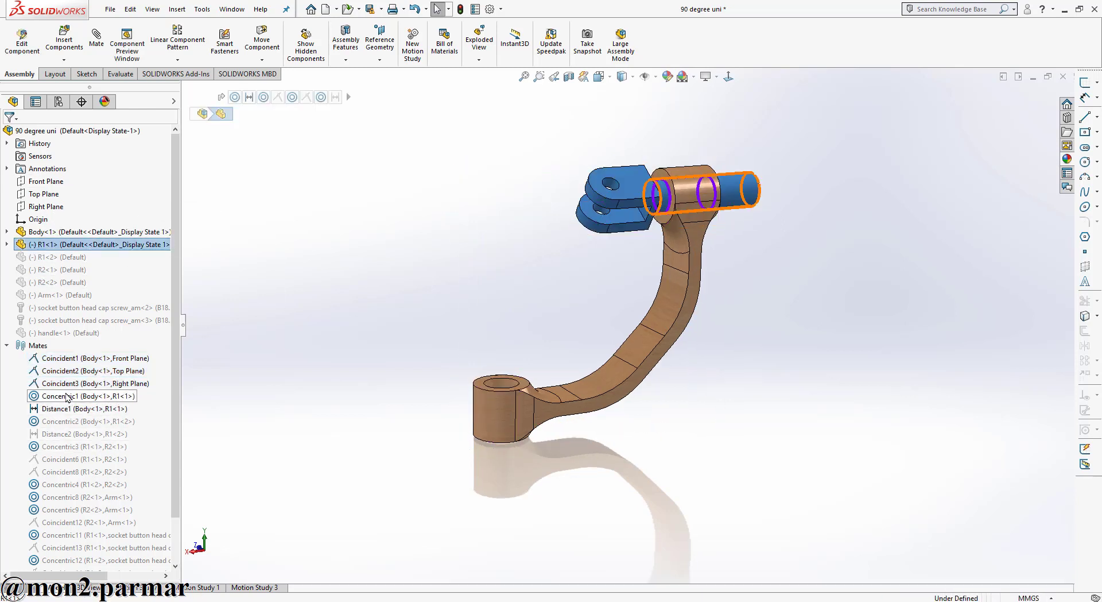
left_click(68, 396)
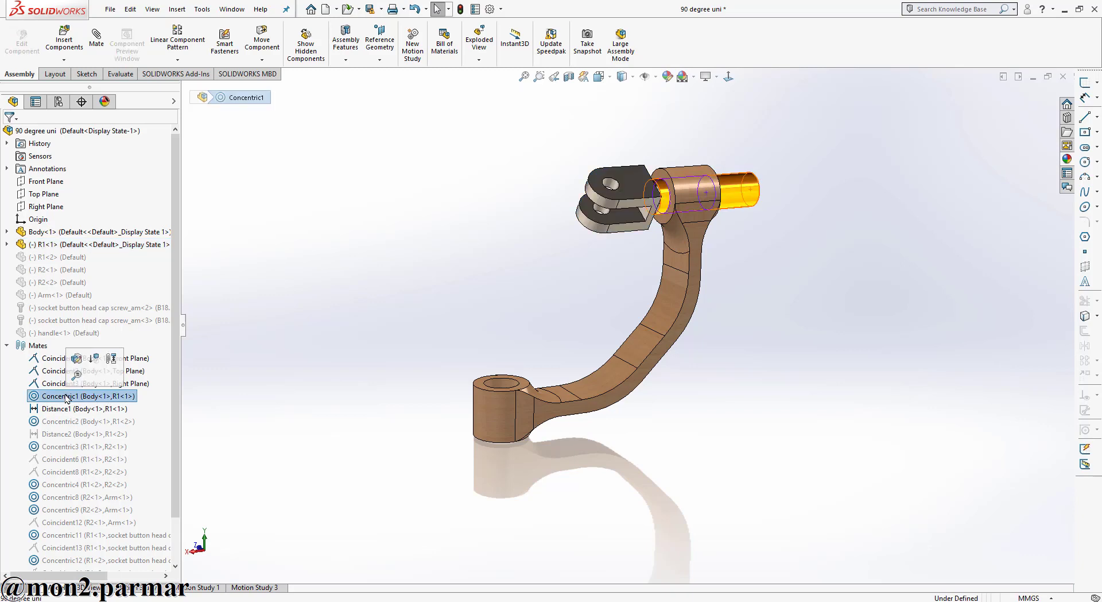
left_click(64, 408)
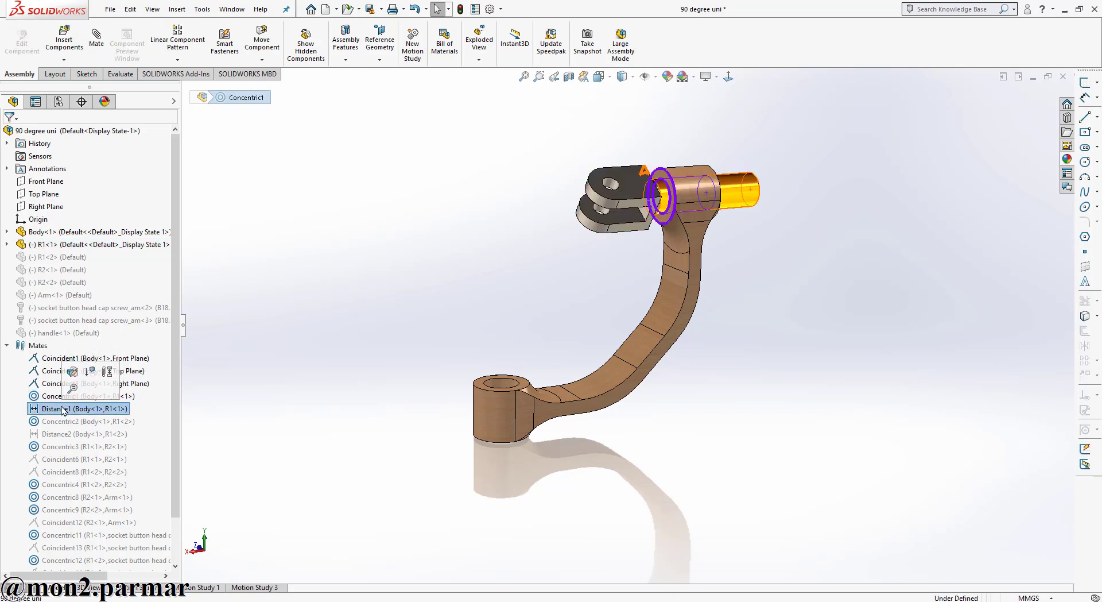
Step: Edit the Distance1 mate and confirm it at 5.00mm
key("ctrl+8")
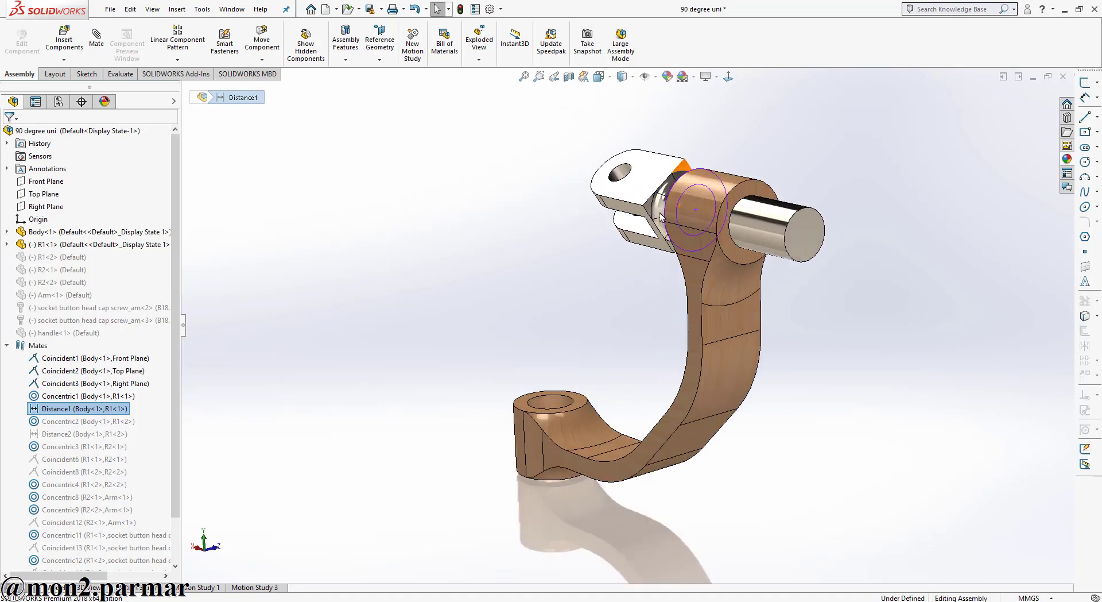
right_click(101, 408)
left_click(112, 331)
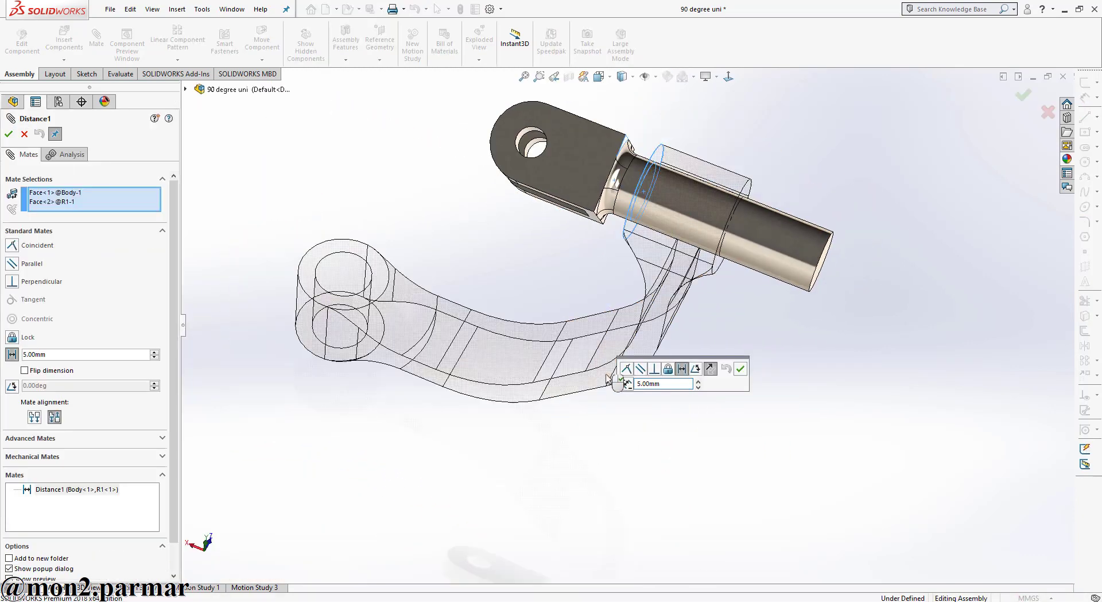
scroll(585, 206, "down", 2)
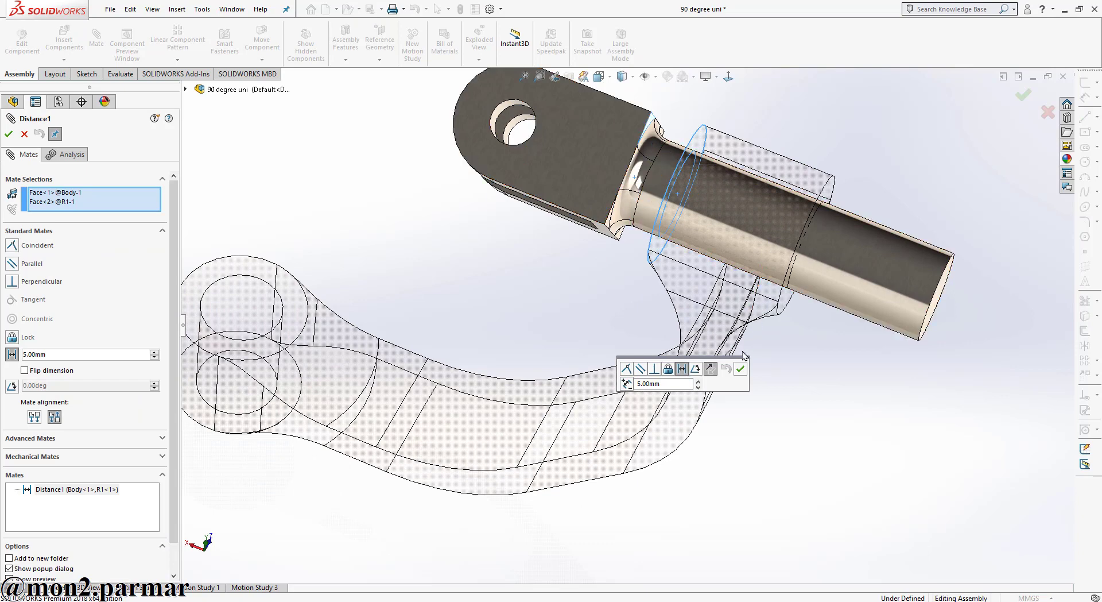
left_click(741, 369)
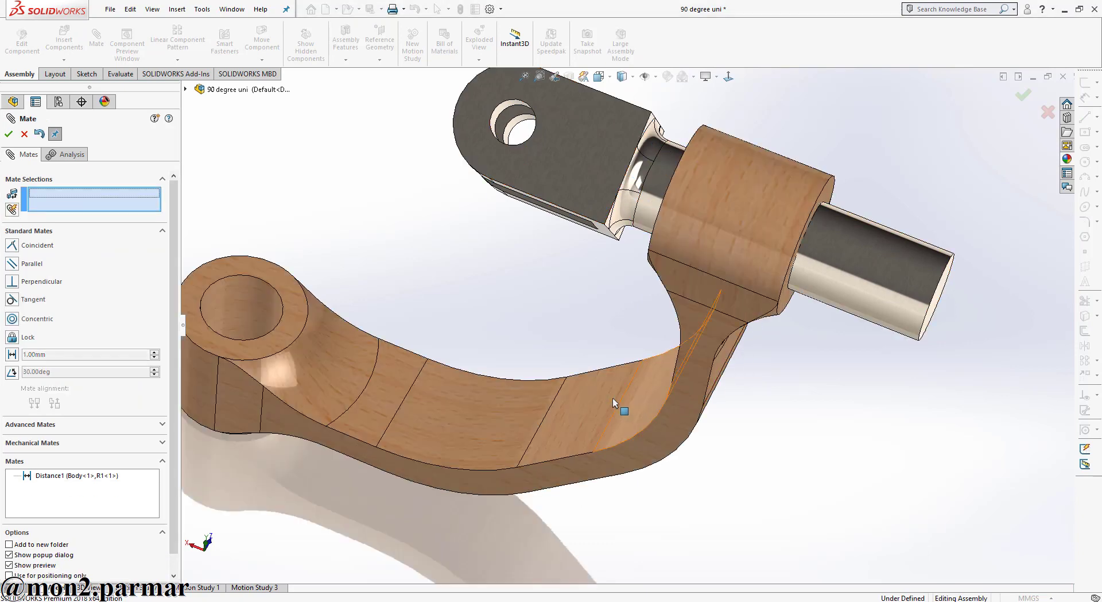
left_click(13, 136)
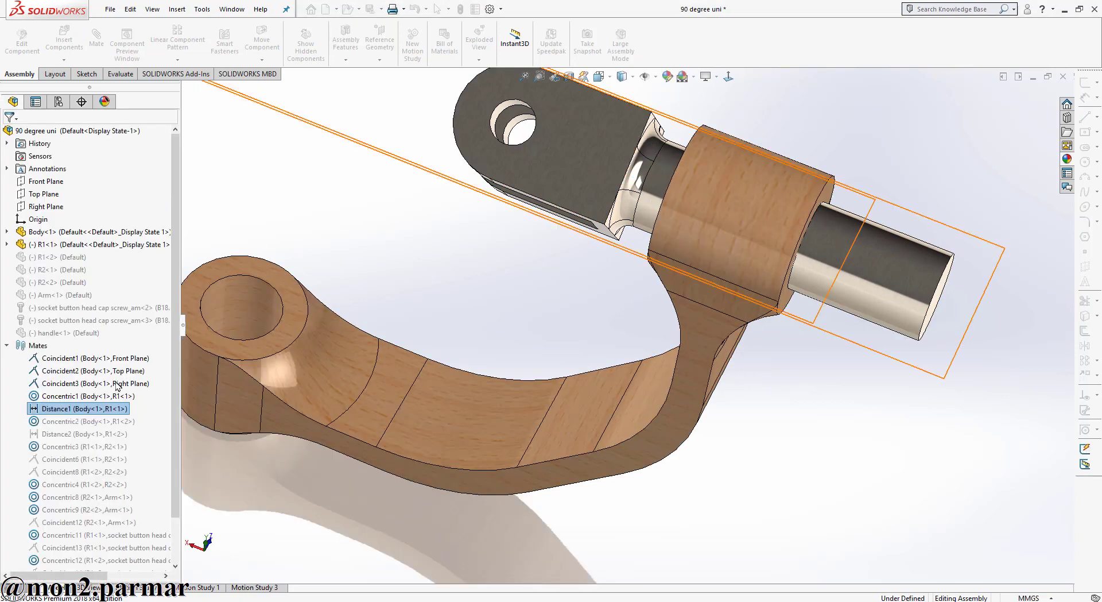
Step: Unsuppress the R1<2> clevis, turn both clevises, and check Distance2
left_click(61, 260)
left_click(142, 226)
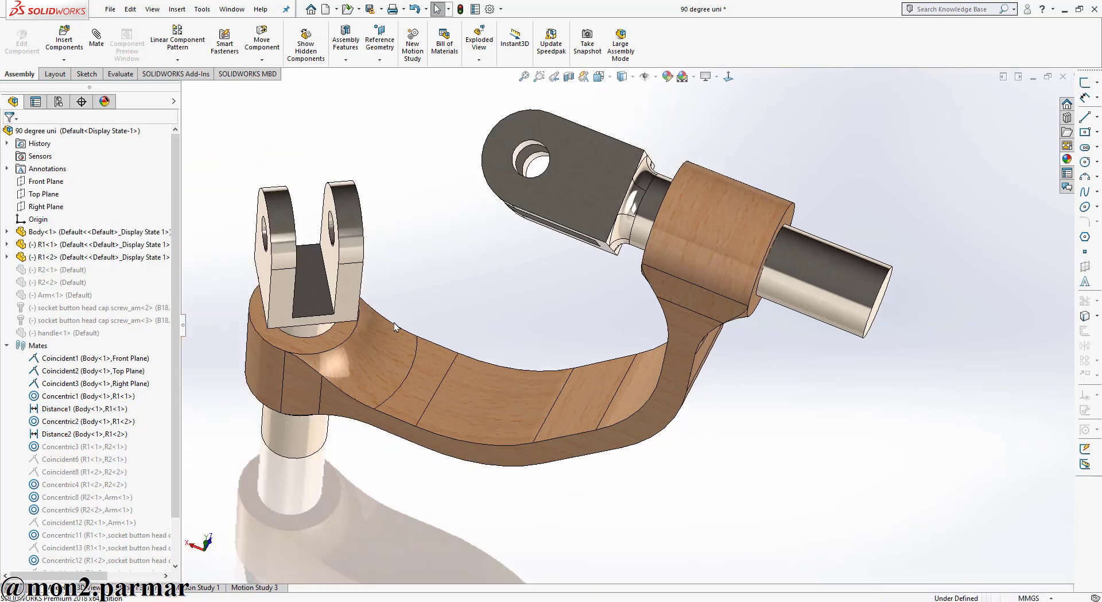
mouse_move(337, 304)
left_mouse_down()
mouse_move(560, 202)
mouse_move(573, 163)
left_mouse_up()
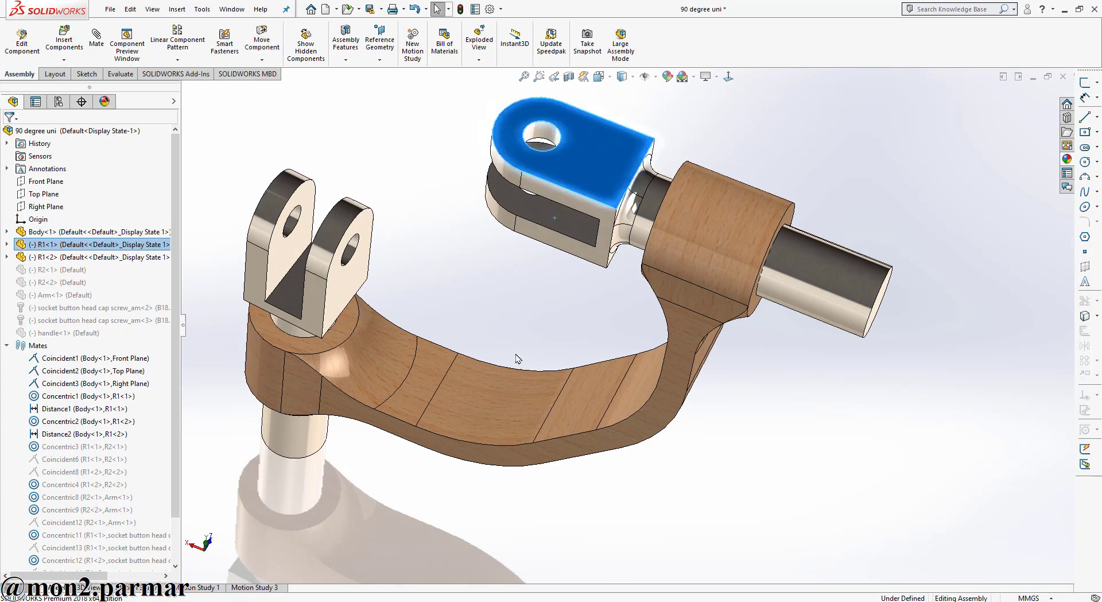
middle_click_drag(573, 164, 520, 300)
left_click(103, 434)
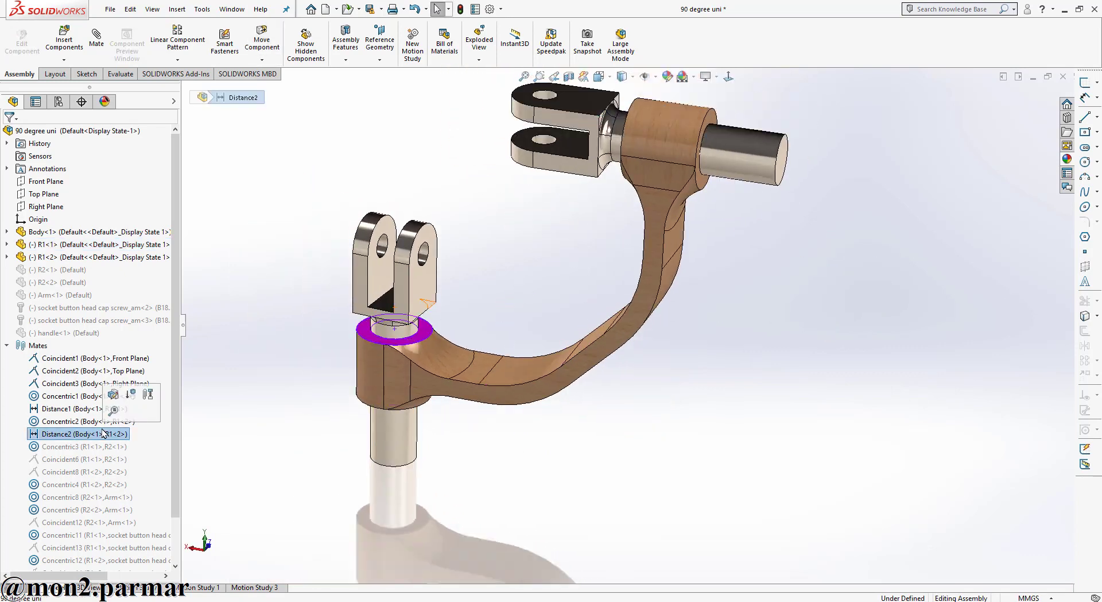
Step: Unsuppress R2<1> and seat it in R1<1>'s clevis with Concentric3 and Coincident6
left_click(58, 269)
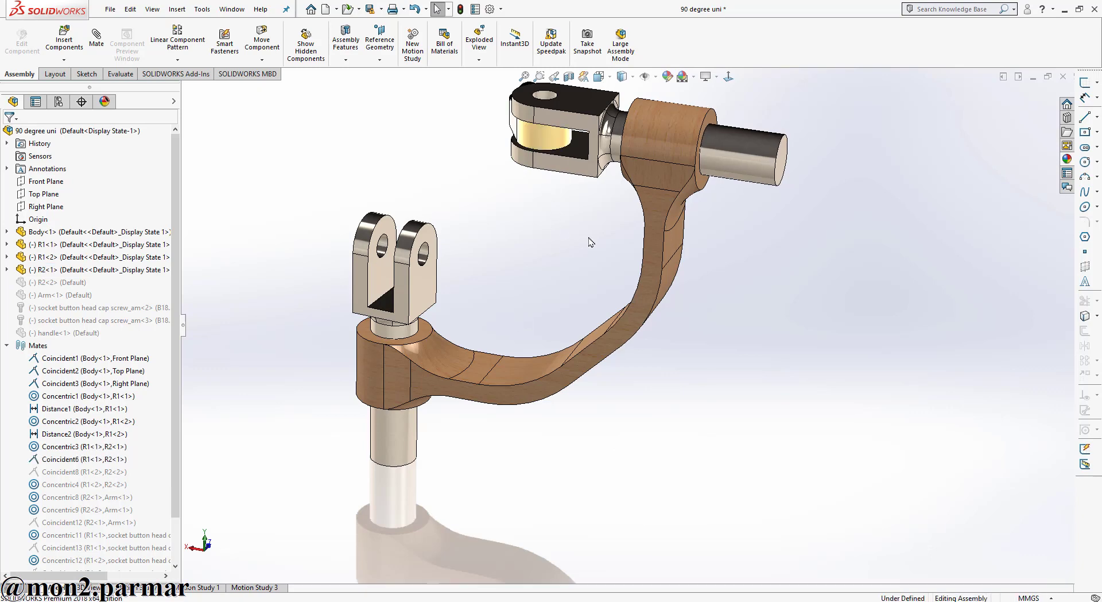
middle_click_drag(591, 242, 552, 270)
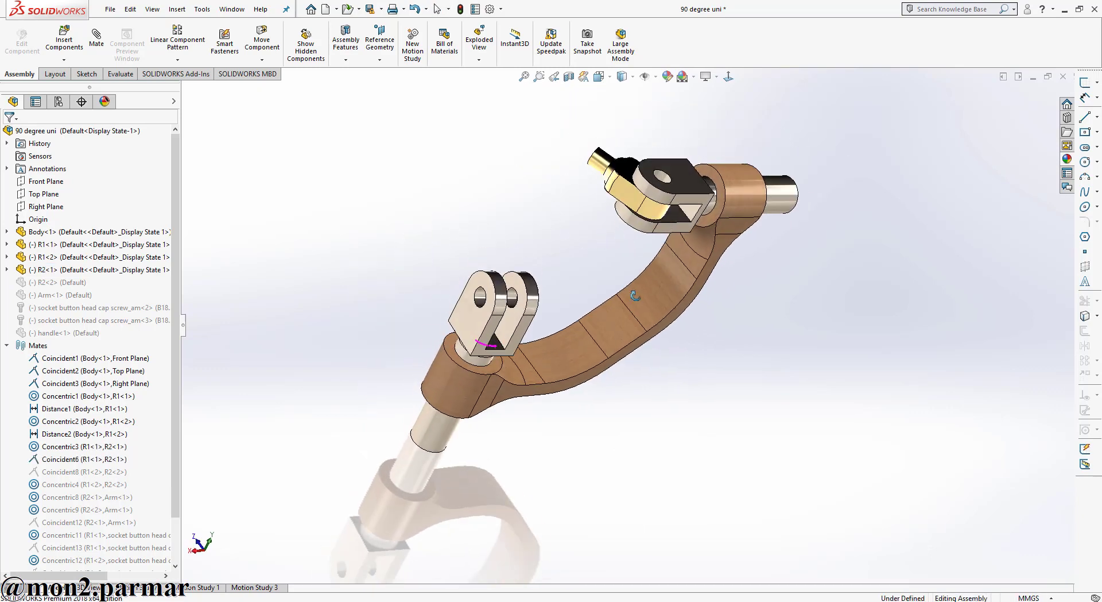
left_click(47, 447)
left_click(55, 408)
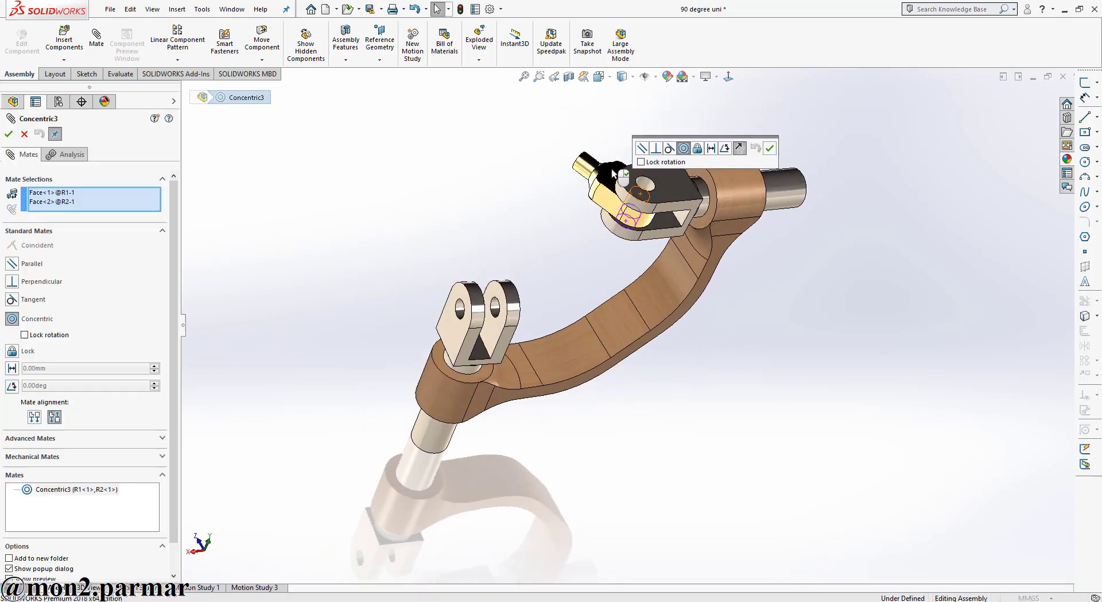
left_click_drag(612, 170, 630, 205)
left_click(772, 148)
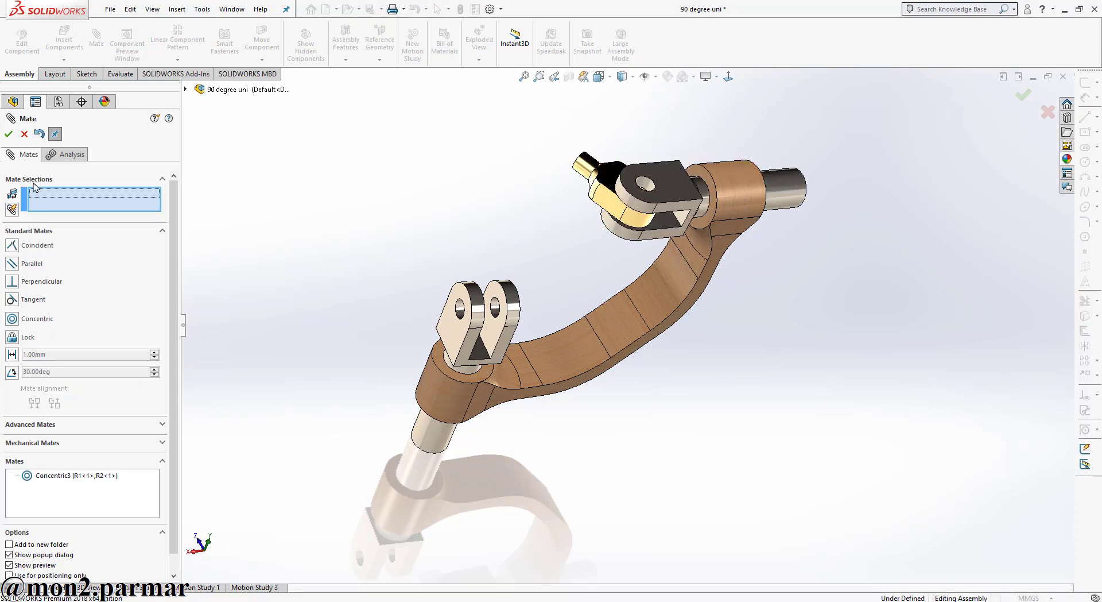
left_click(25, 135)
left_click(81, 459)
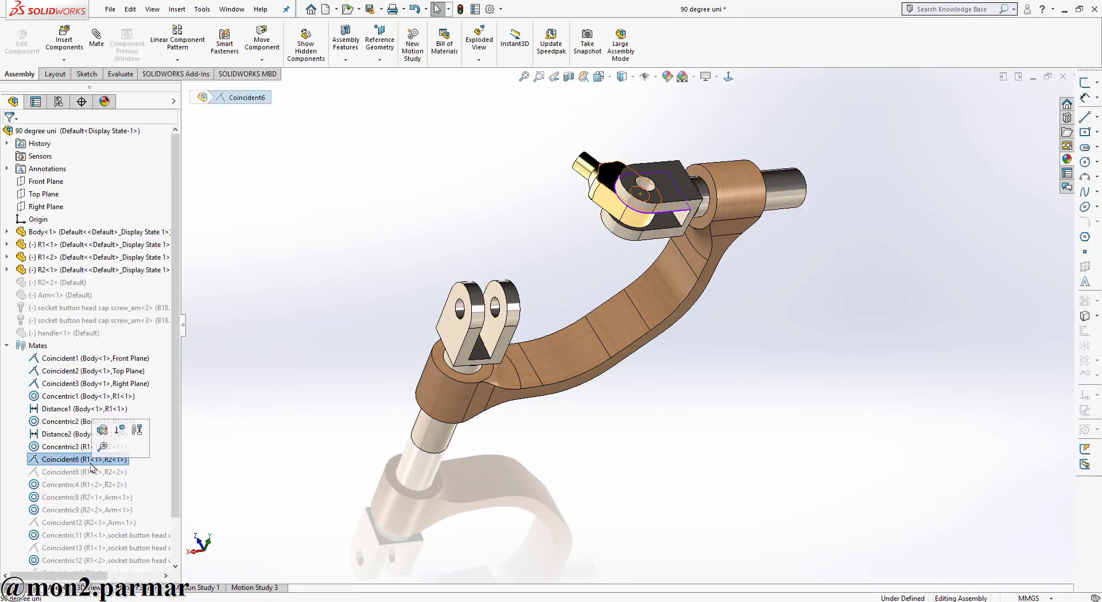
key("Escape")
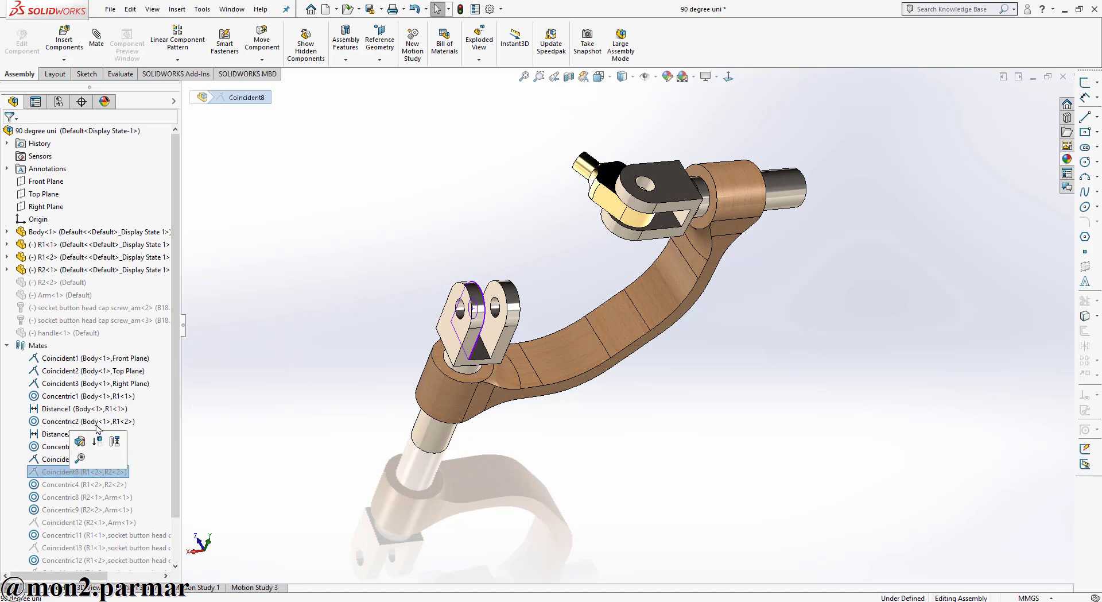
left_click(54, 282)
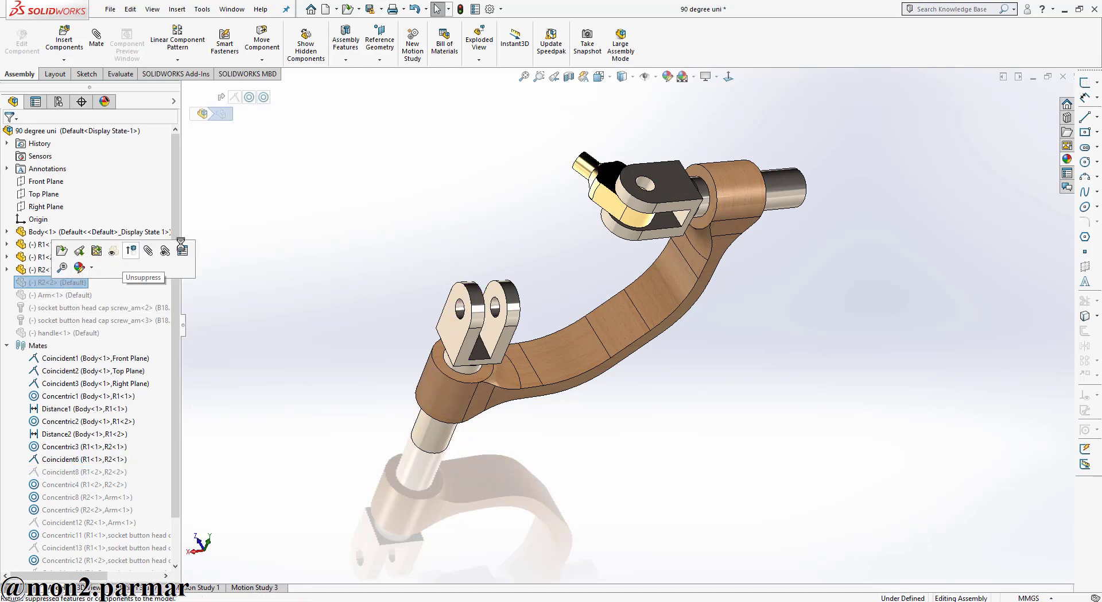
Step: Unsuppress the R2<2> pin and drag the pins to check they pivot
left_click(113, 250)
left_click_drag(491, 372, 500, 221)
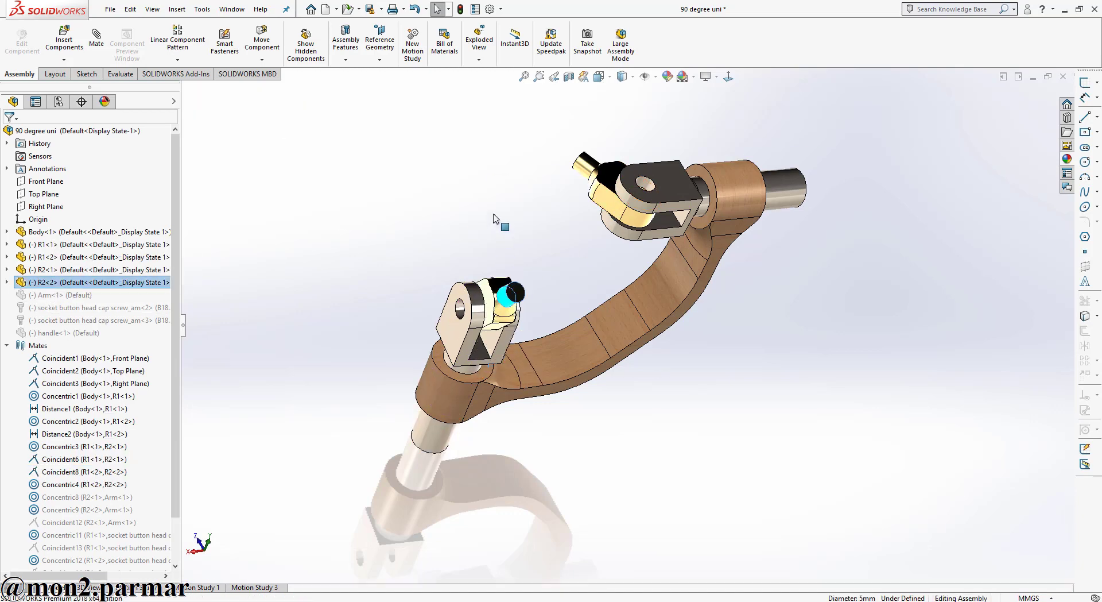
left_click(584, 194)
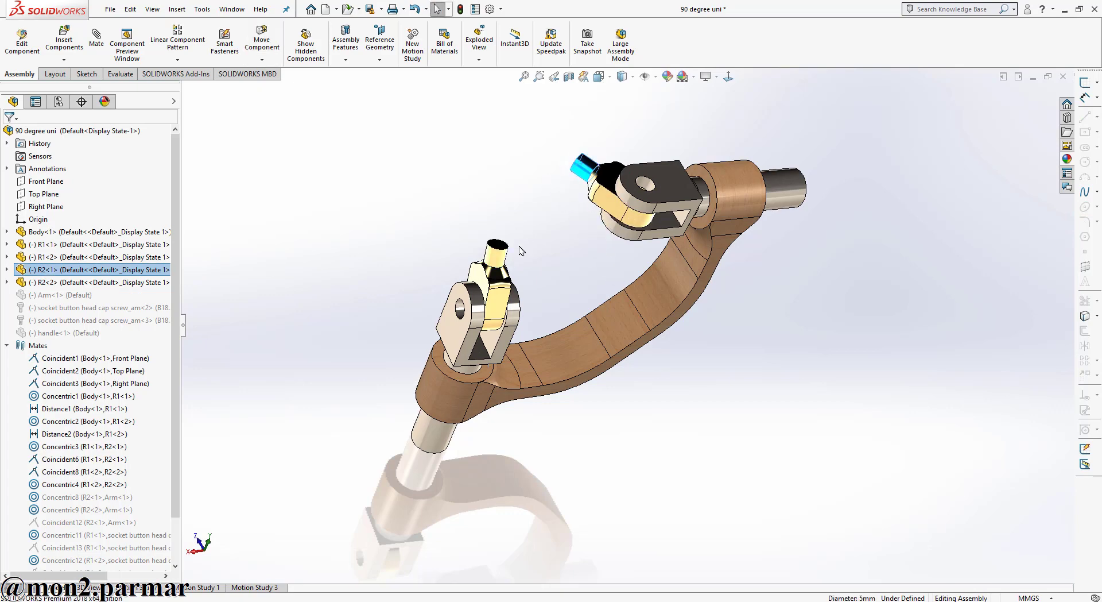
left_click_drag(497, 254, 517, 231)
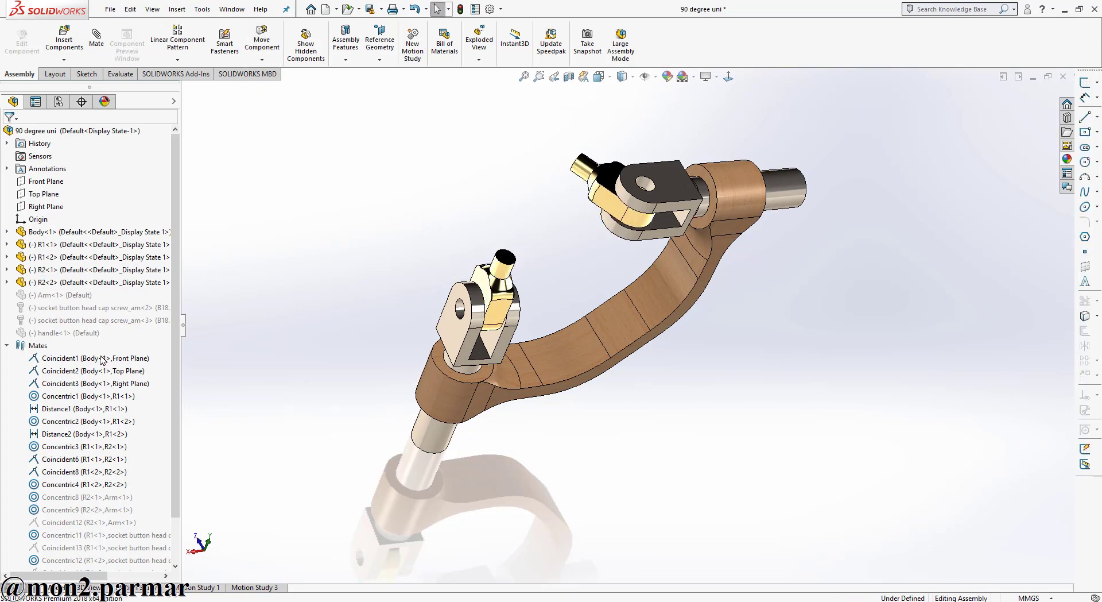
Step: Unsuppress Arm<1> and drag the linkage into new poses to check its motion
left_click(85, 296)
left_click(115, 276)
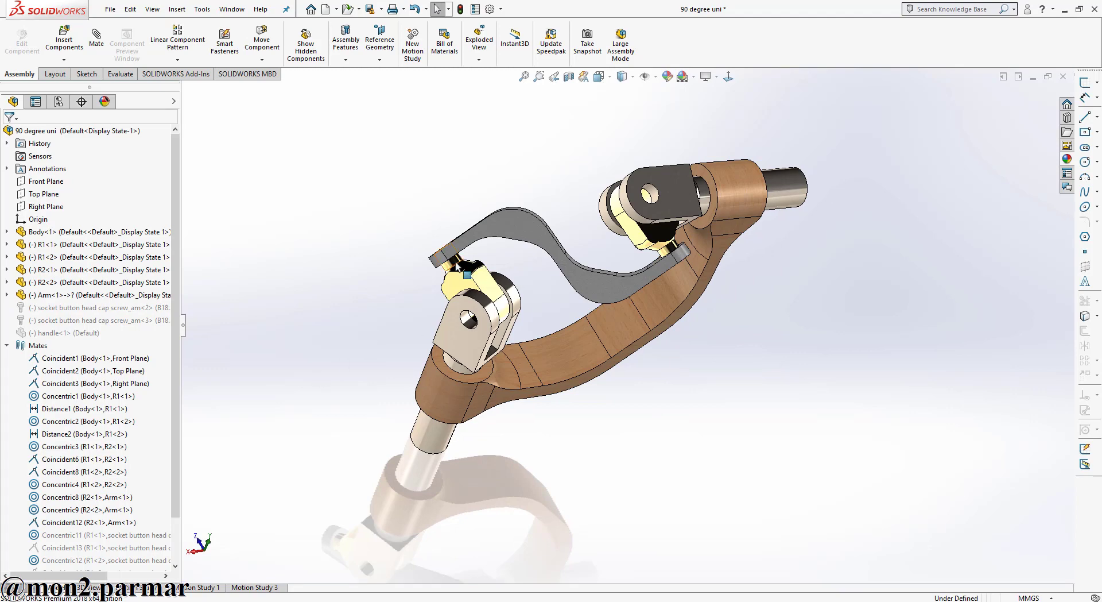
left_click_drag(457, 266, 557, 334)
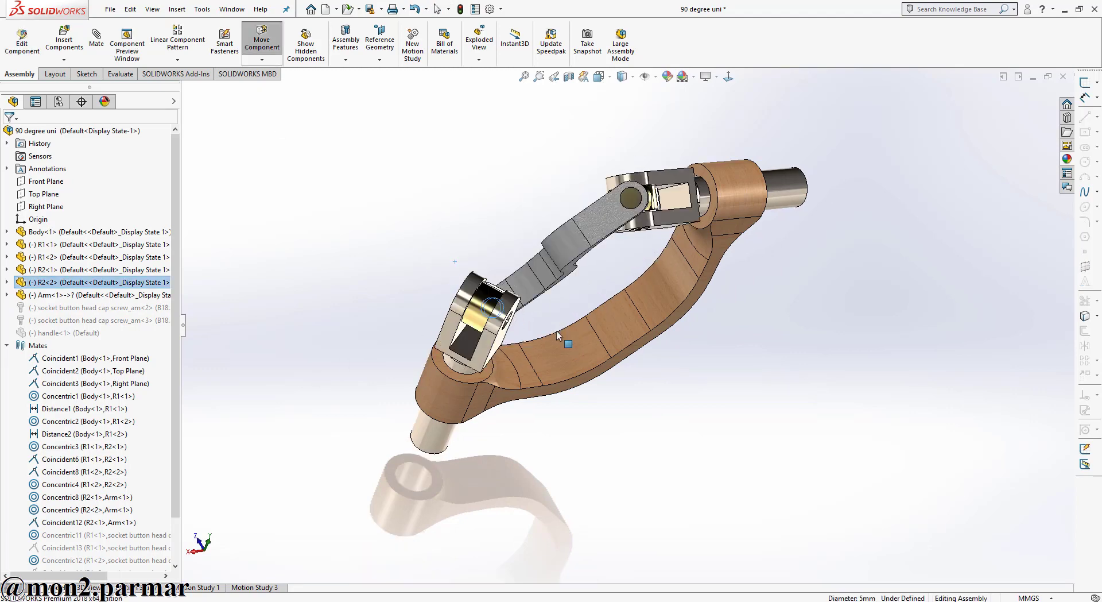
mouse_move(788, 175)
left_mouse_down()
mouse_move(793, 286)
mouse_move(759, 293)
mouse_move(718, 222)
mouse_move(758, 247)
left_mouse_up()
left_click(758, 247)
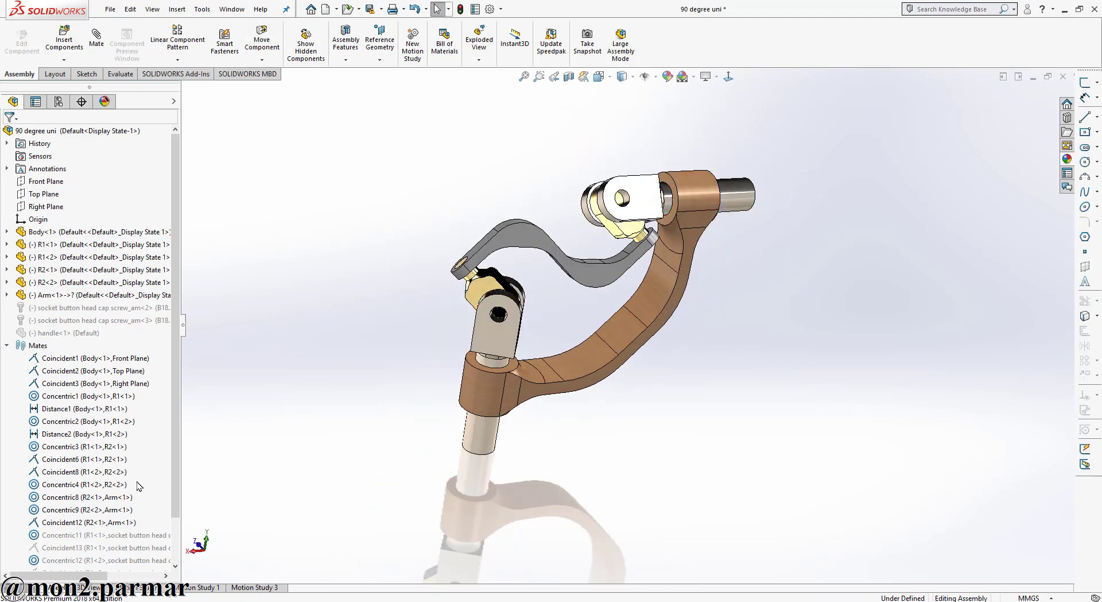
Step: Unsuppress both socket button head cap screws
left_click(99, 523)
left_click(134, 307)
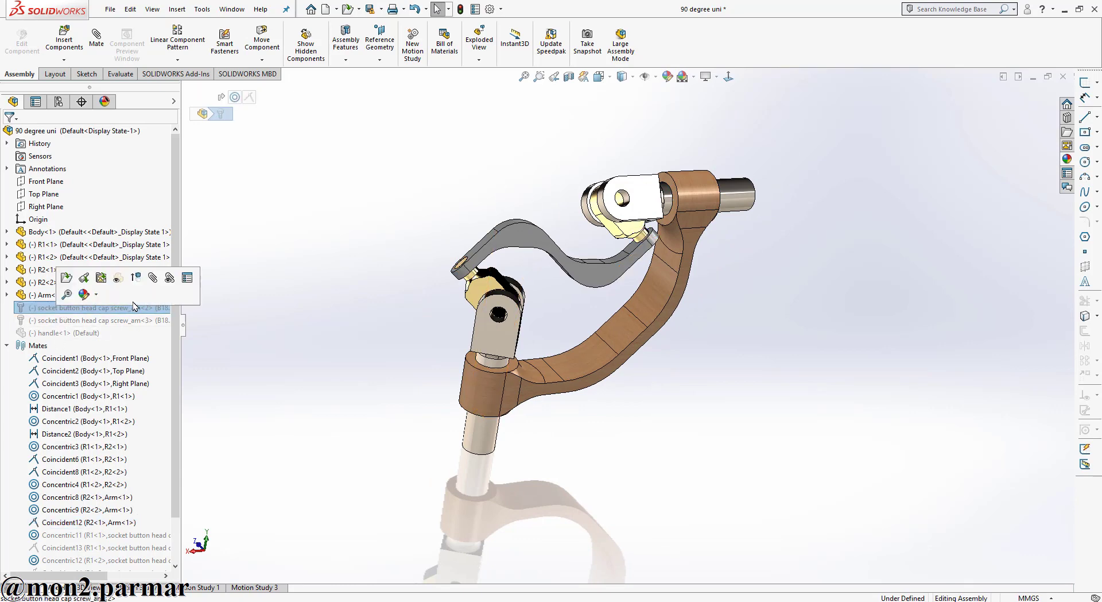
left_click(135, 280)
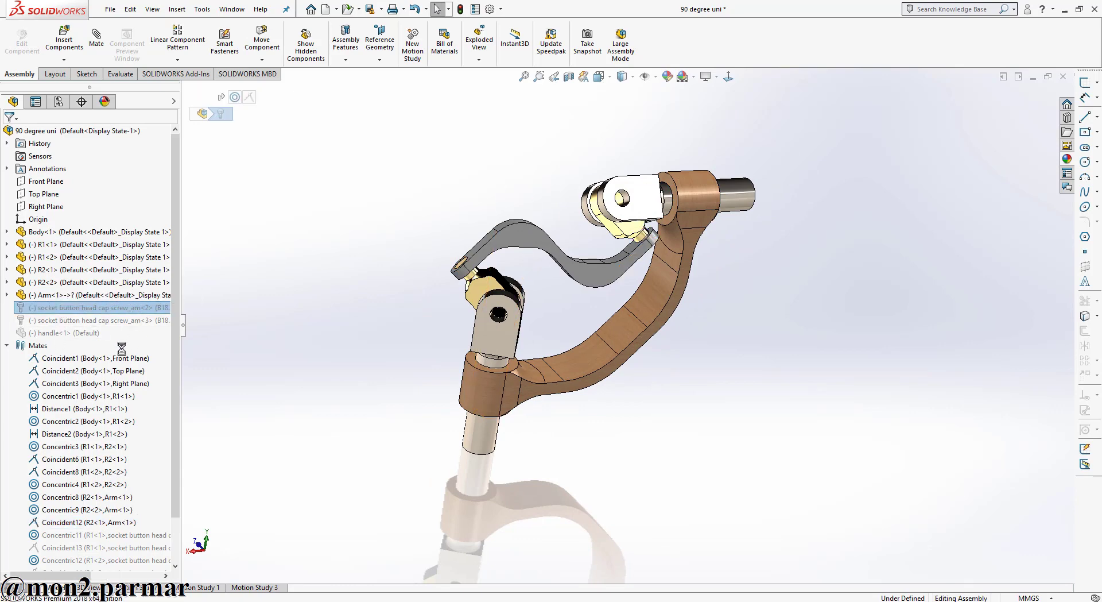
left_click(99, 319)
left_click(185, 295)
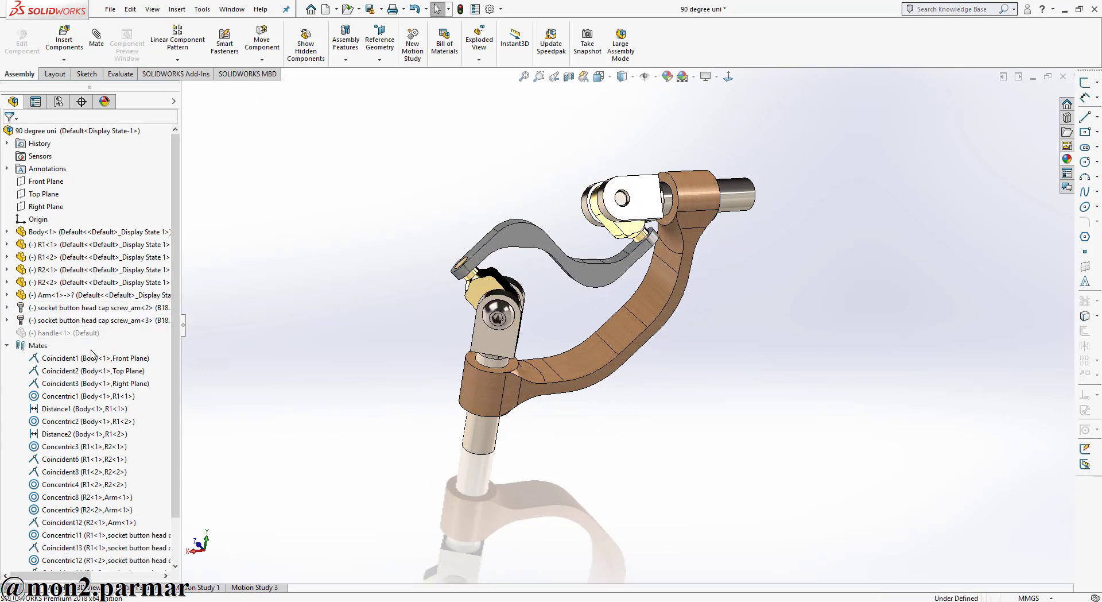
scroll(537, 326, "down", 3)
scroll(491, 318, "up", 3)
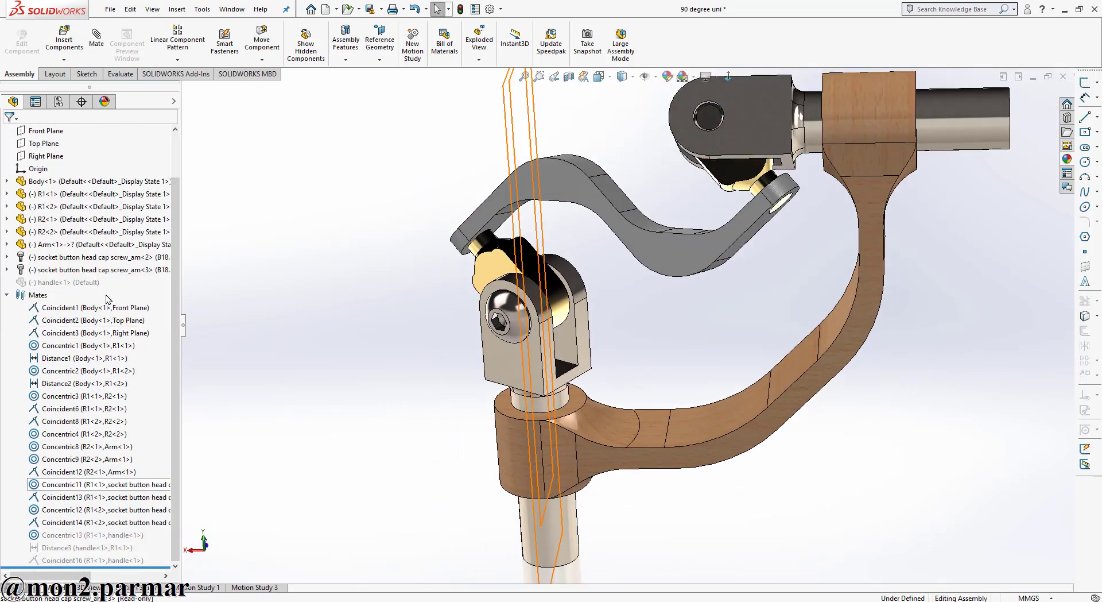
left_click(92, 282)
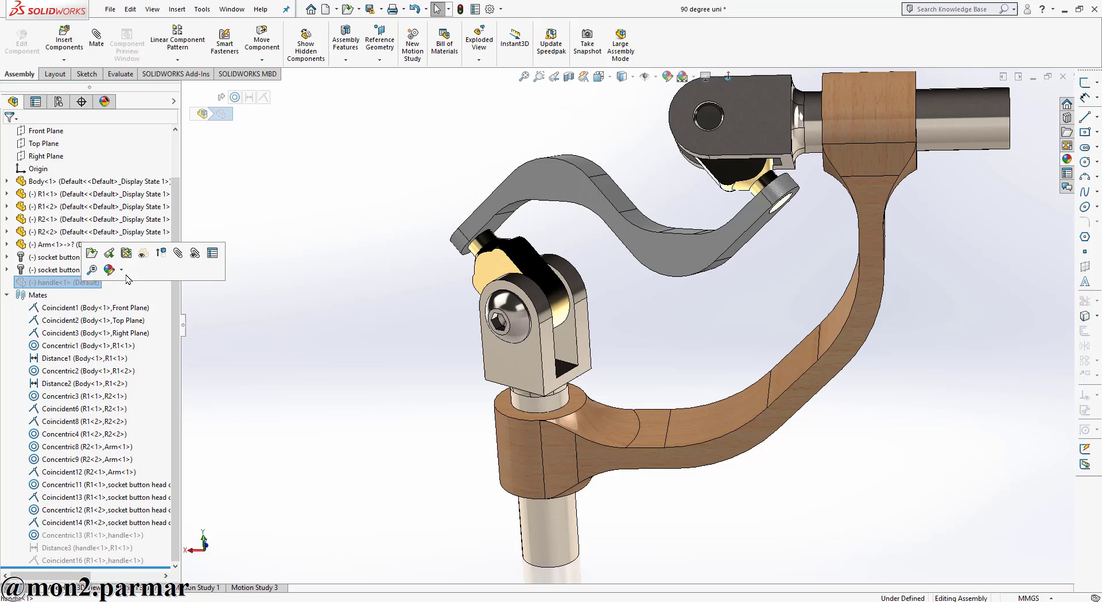
Step: Unsuppress handle<1>, fit the view, and turn the handle to confirm the linkage follows
left_click(143, 253)
key("f")
mouse_move(800, 302)
middle_mouse_down()
mouse_move(701, 275)
mouse_move(755, 317)
middle_mouse_up()
mouse_move(728, 309)
left_mouse_down()
mouse_move(810, 295)
mouse_move(777, 298)
mouse_move(793, 209)
mouse_move(776, 180)
left_mouse_up()
Step: Create a new motion study, Motion Study 3
mouse_move(648, 311)
middle_mouse_down()
mouse_move(565, 341)
mouse_move(617, 345)
middle_mouse_up()
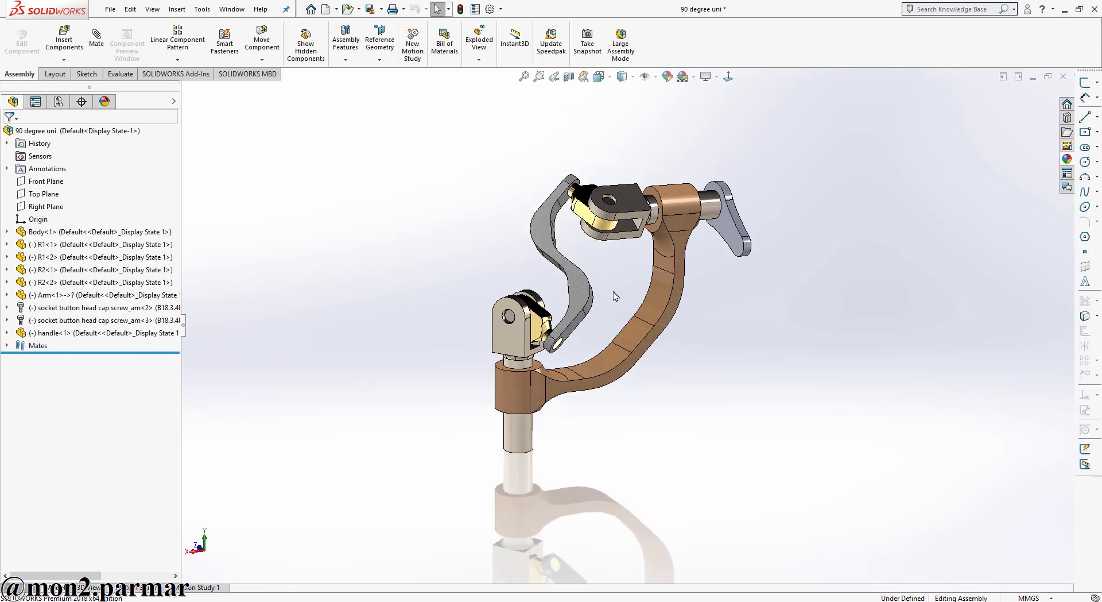
right_click(204, 590)
left_click(223, 564)
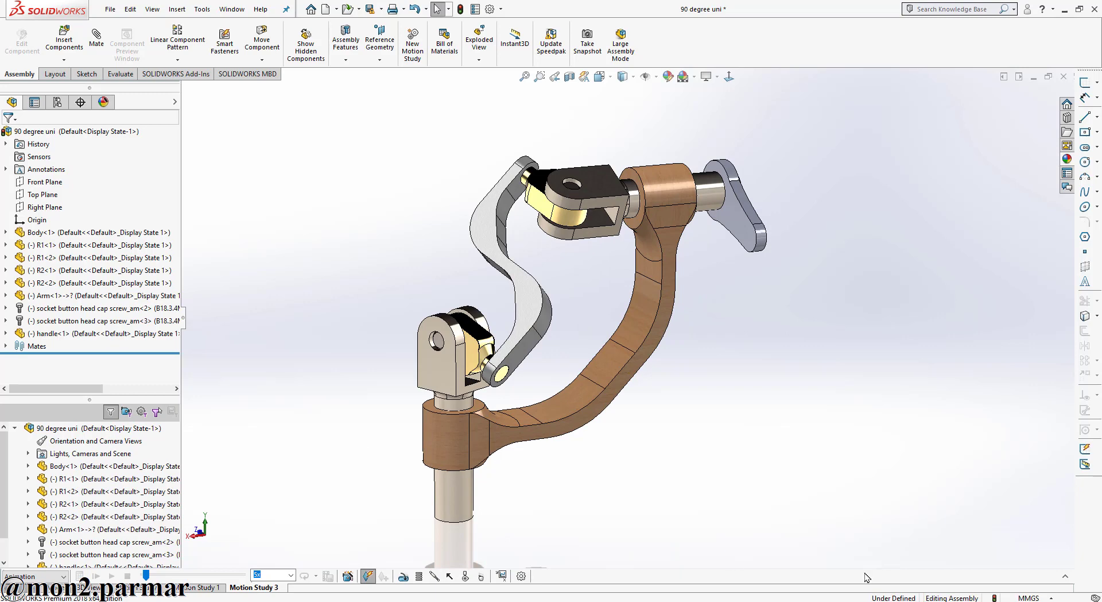
Step: Expand the MotionManager timeline and keep Animation as the study type
left_click(1066, 578)
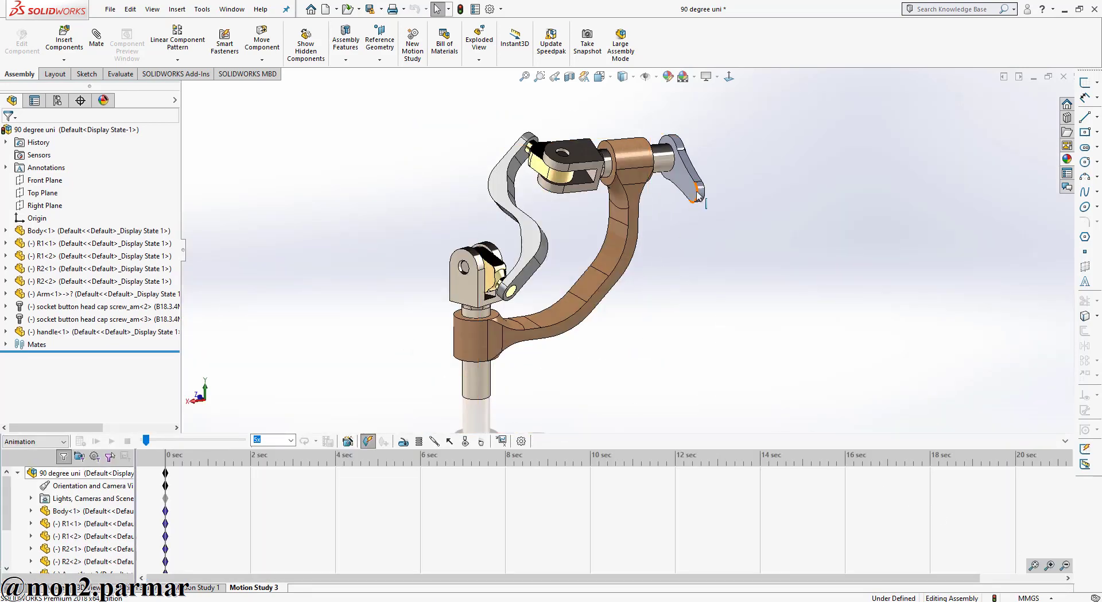
left_click_drag(698, 195, 701, 225)
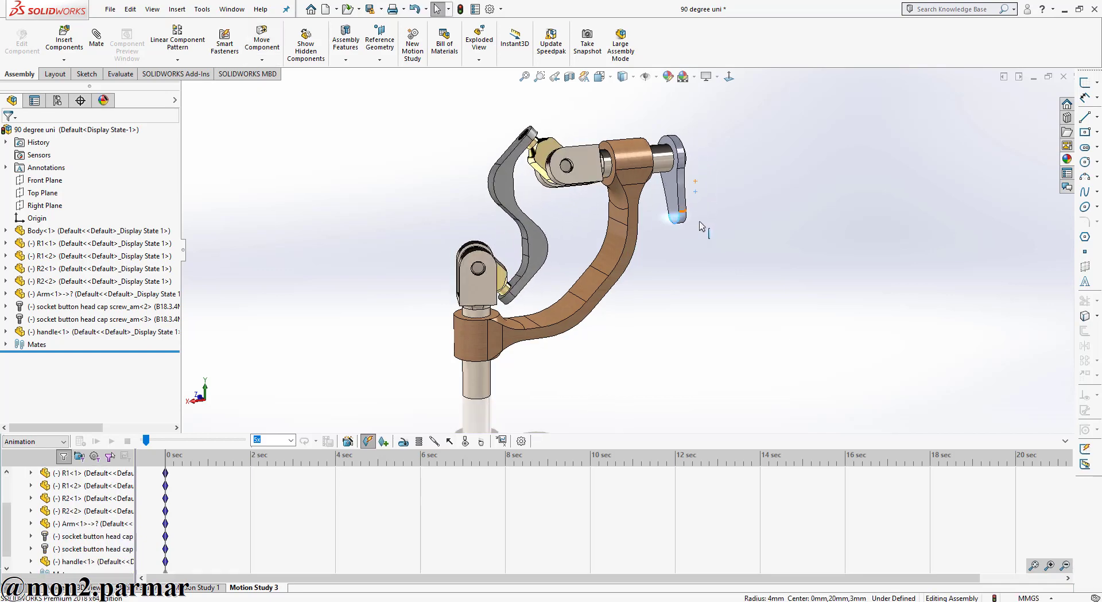
left_click(30, 442)
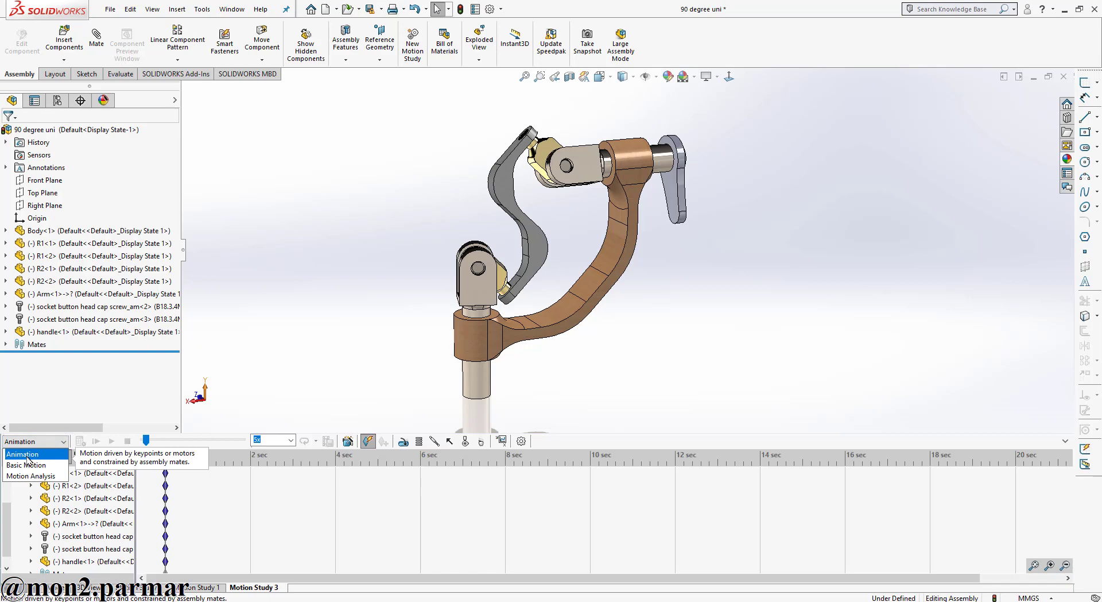
left_click(27, 457)
Step: Add RotaryMotor6 on R1's cylindrical shaft face as both component and direction
left_click(410, 443)
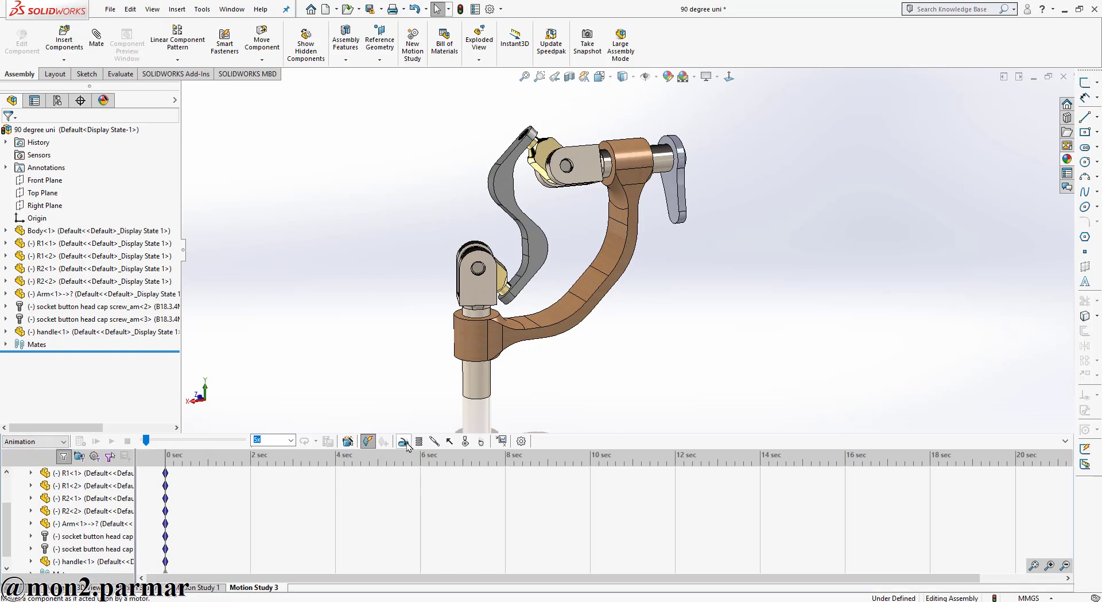
left_click(667, 168)
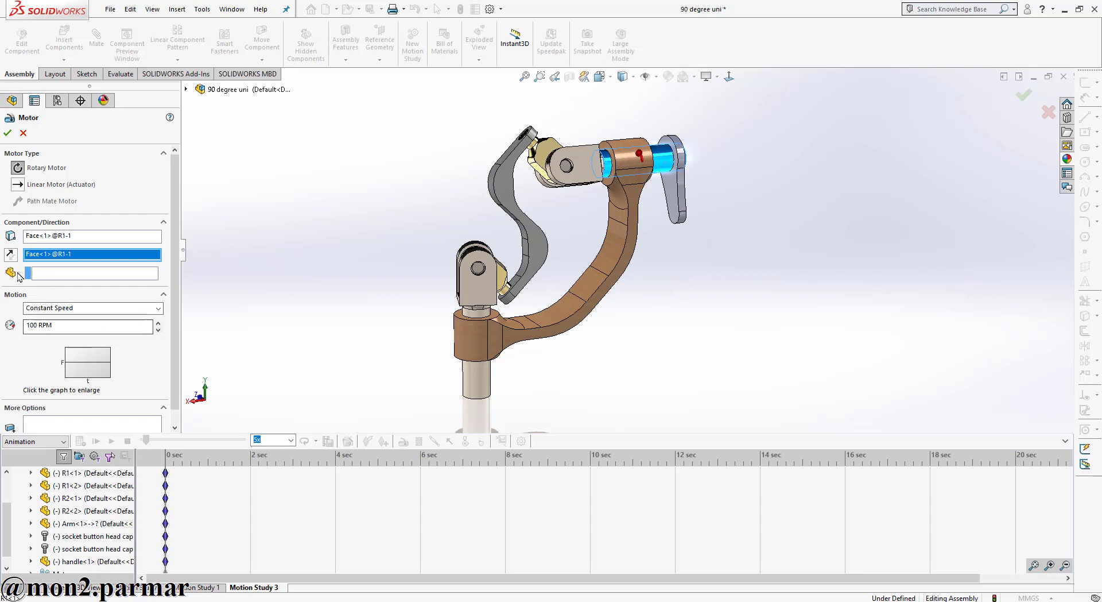
right_click(65, 237)
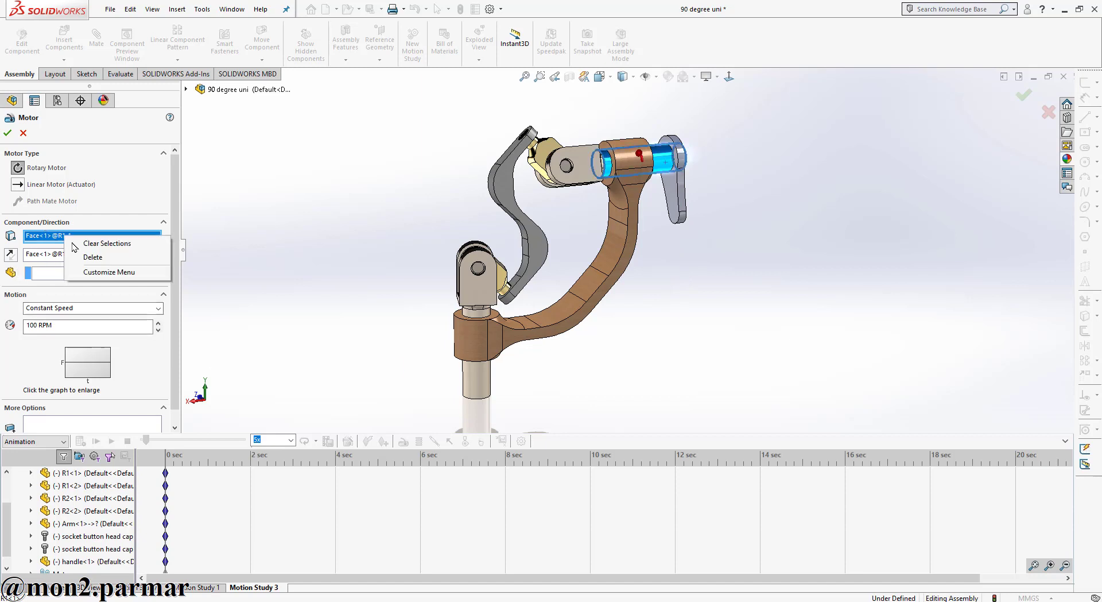
left_click(83, 257)
left_click(80, 254)
right_click(75, 252)
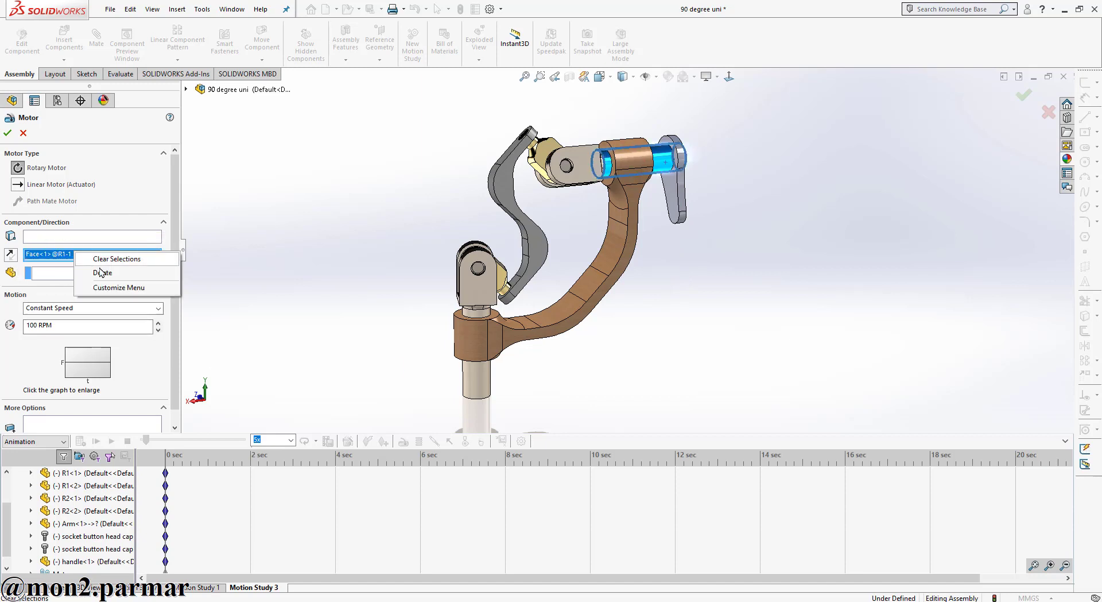
left_click(86, 271)
left_click(79, 241)
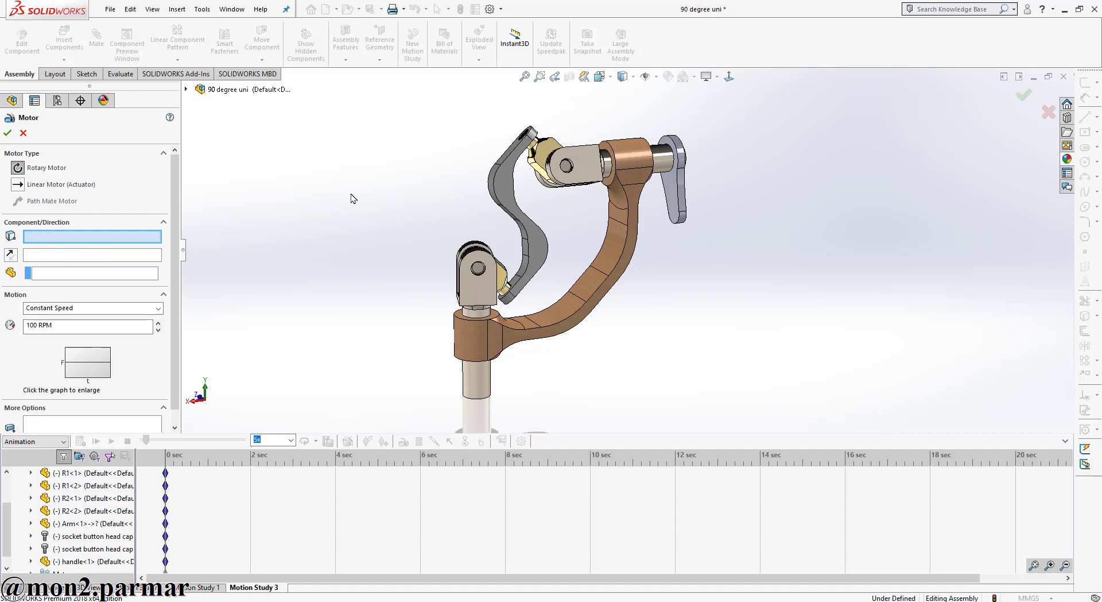
left_click(656, 160)
type("12")
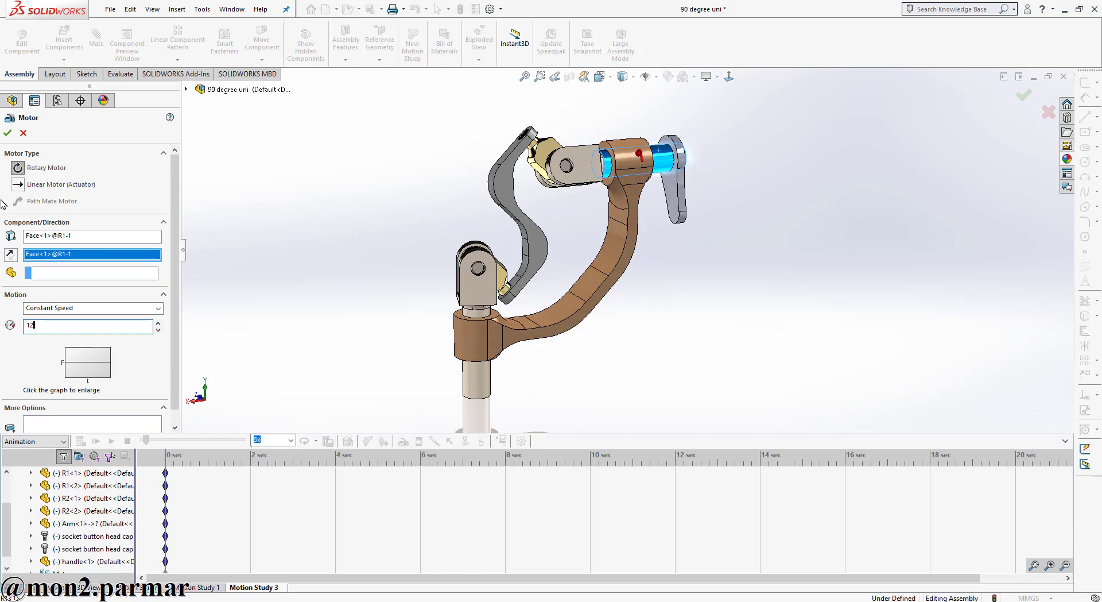
left_click(8, 134)
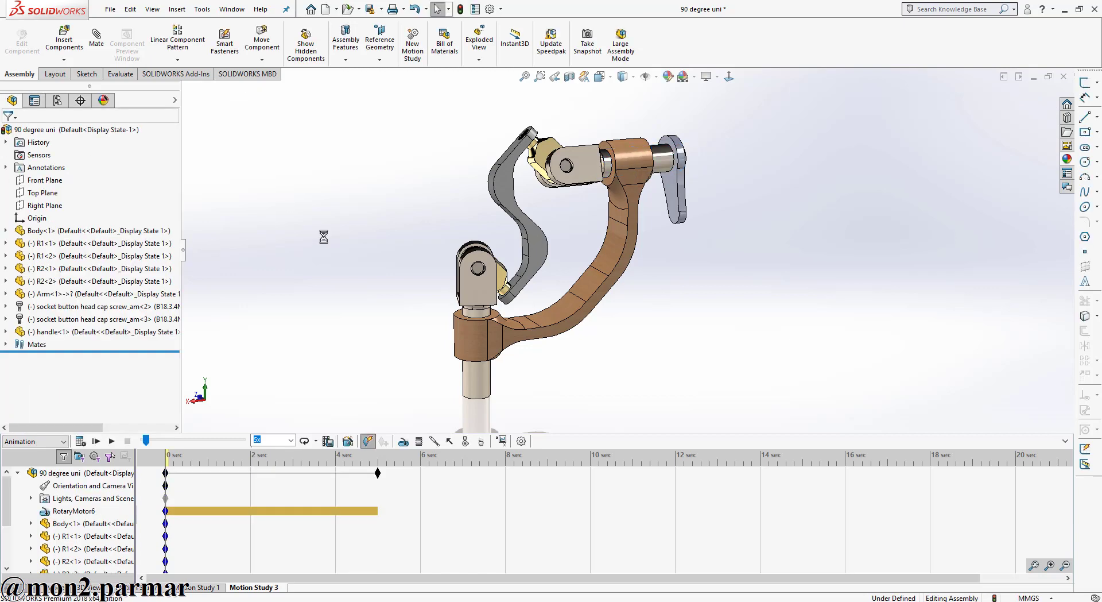
Step: Calculate Motion Study 3, then play it once in Normal mode at 1x speed
left_click(81, 441)
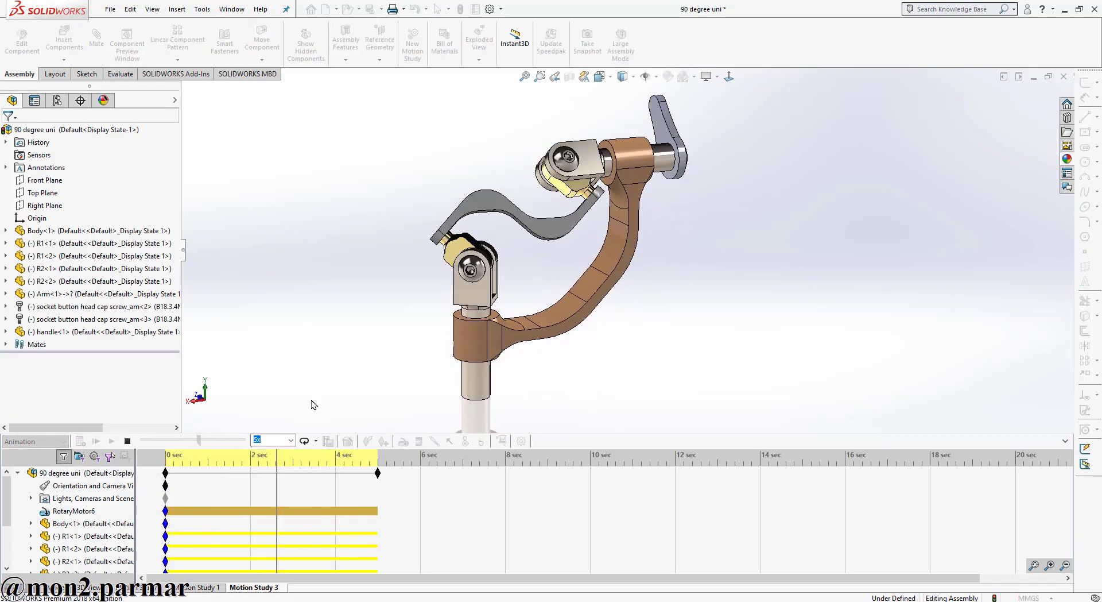
left_click(315, 441)
left_click(322, 457)
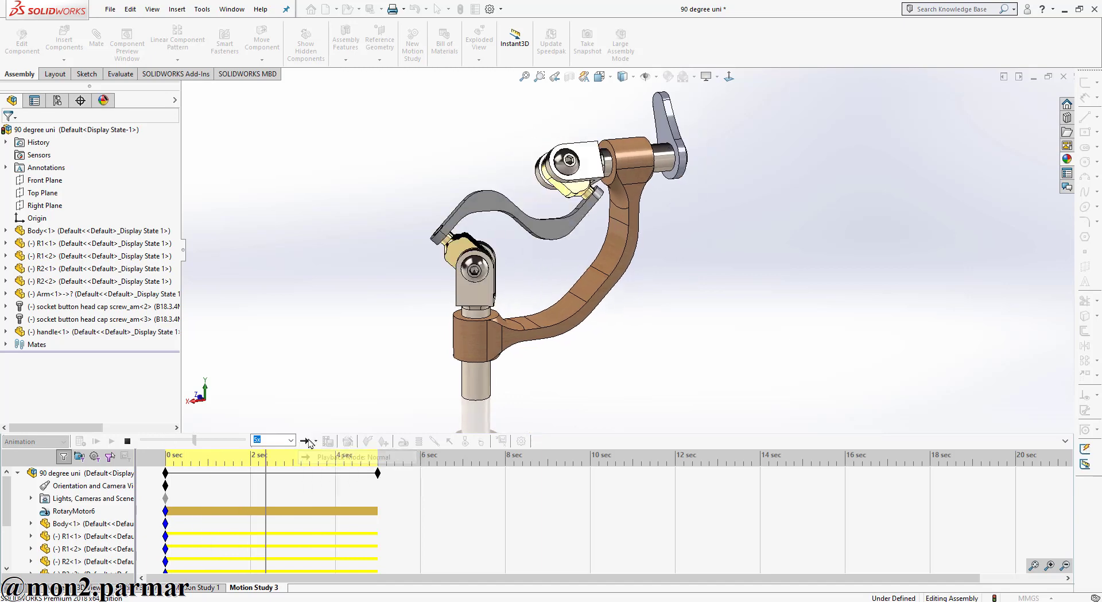
left_click(292, 439)
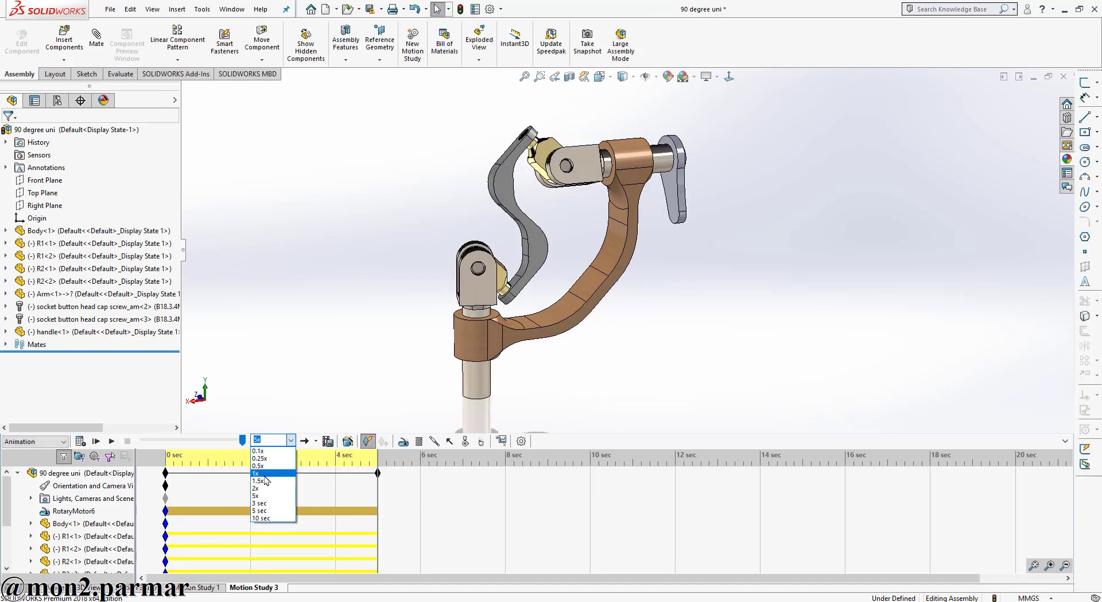
left_click(263, 473)
left_click(112, 441)
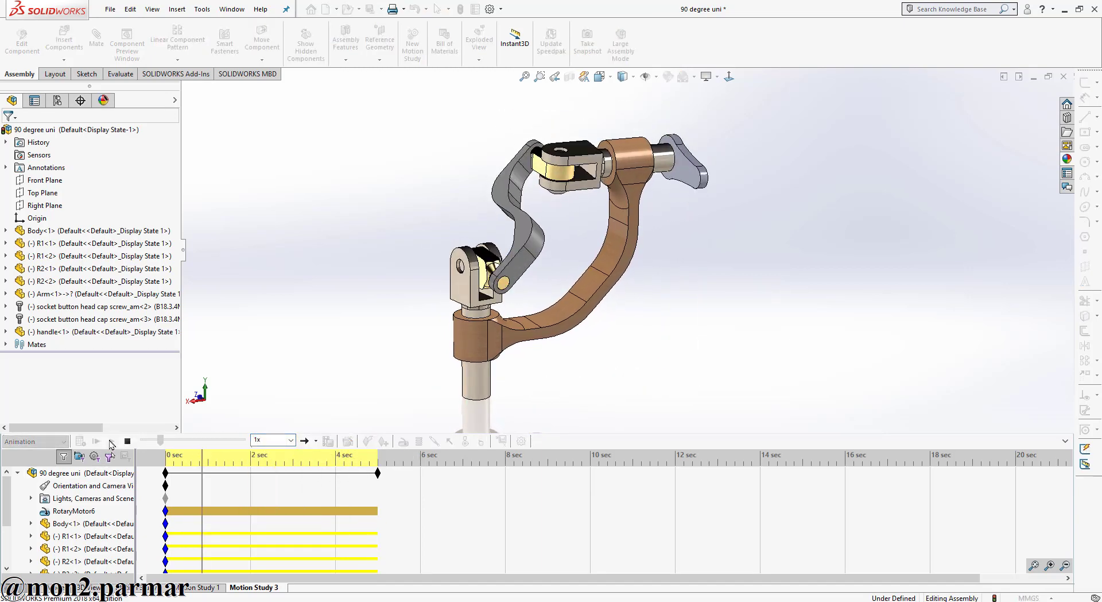